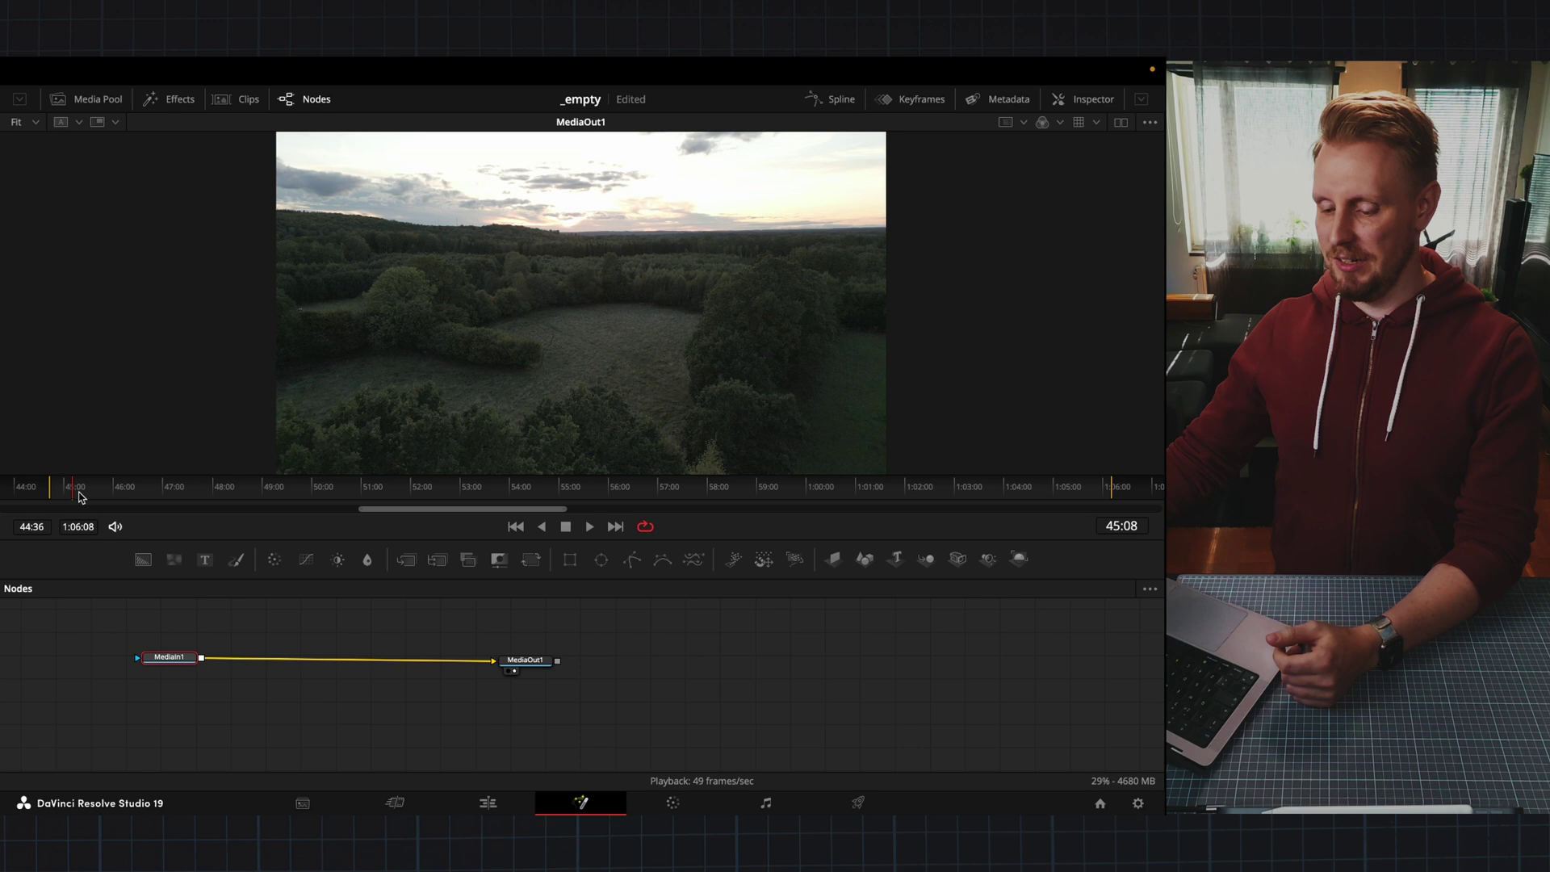
- Add the sky image clouds-8420083_1920.jpg from the media pool to the node graph
key("space")
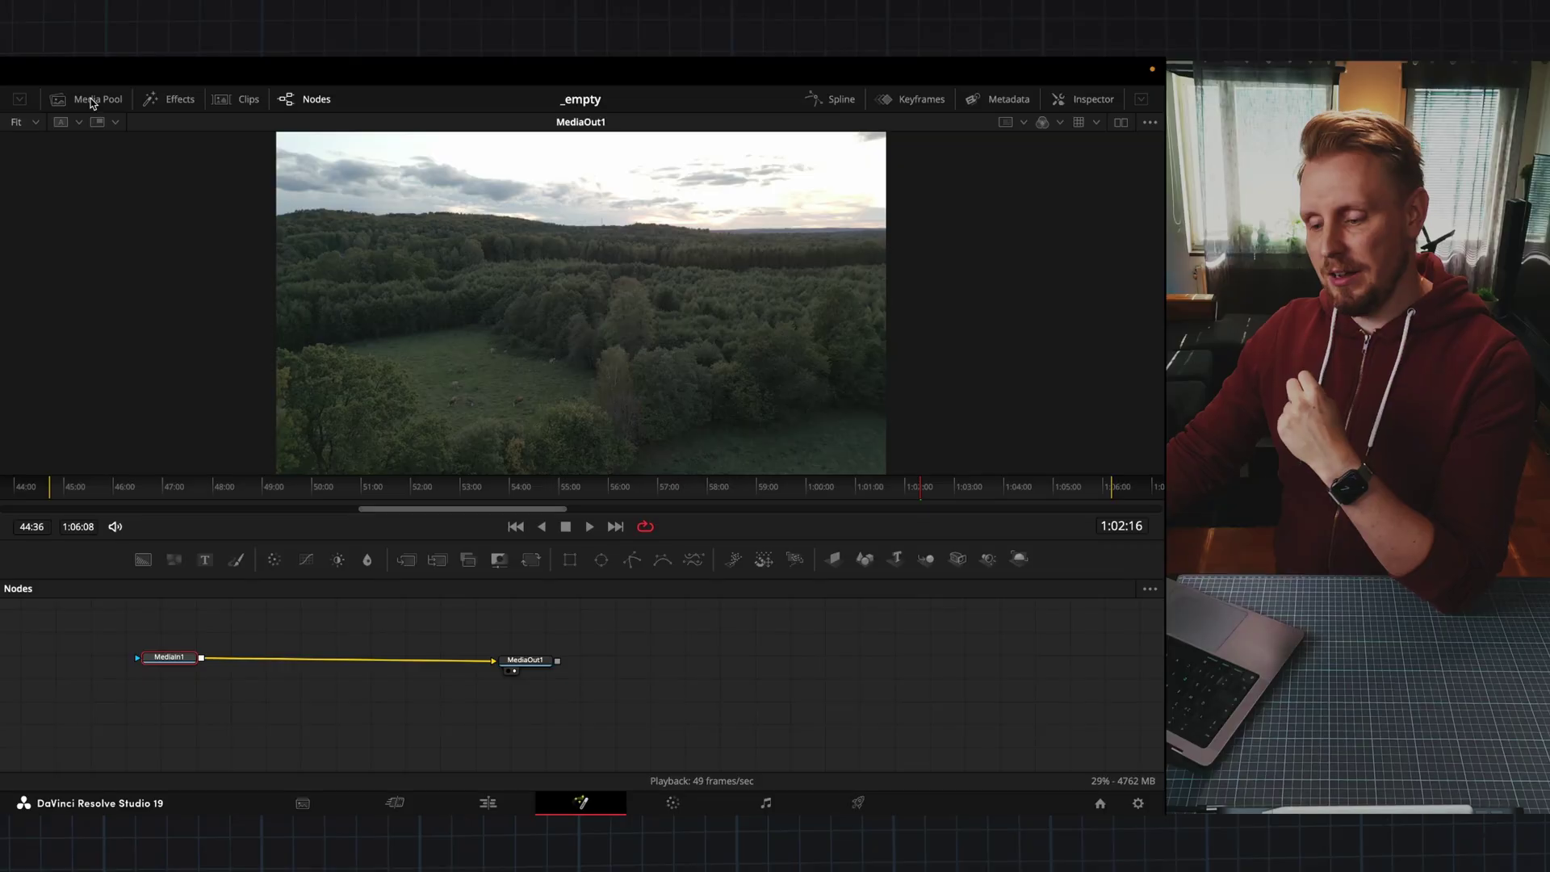
left_click(89, 98)
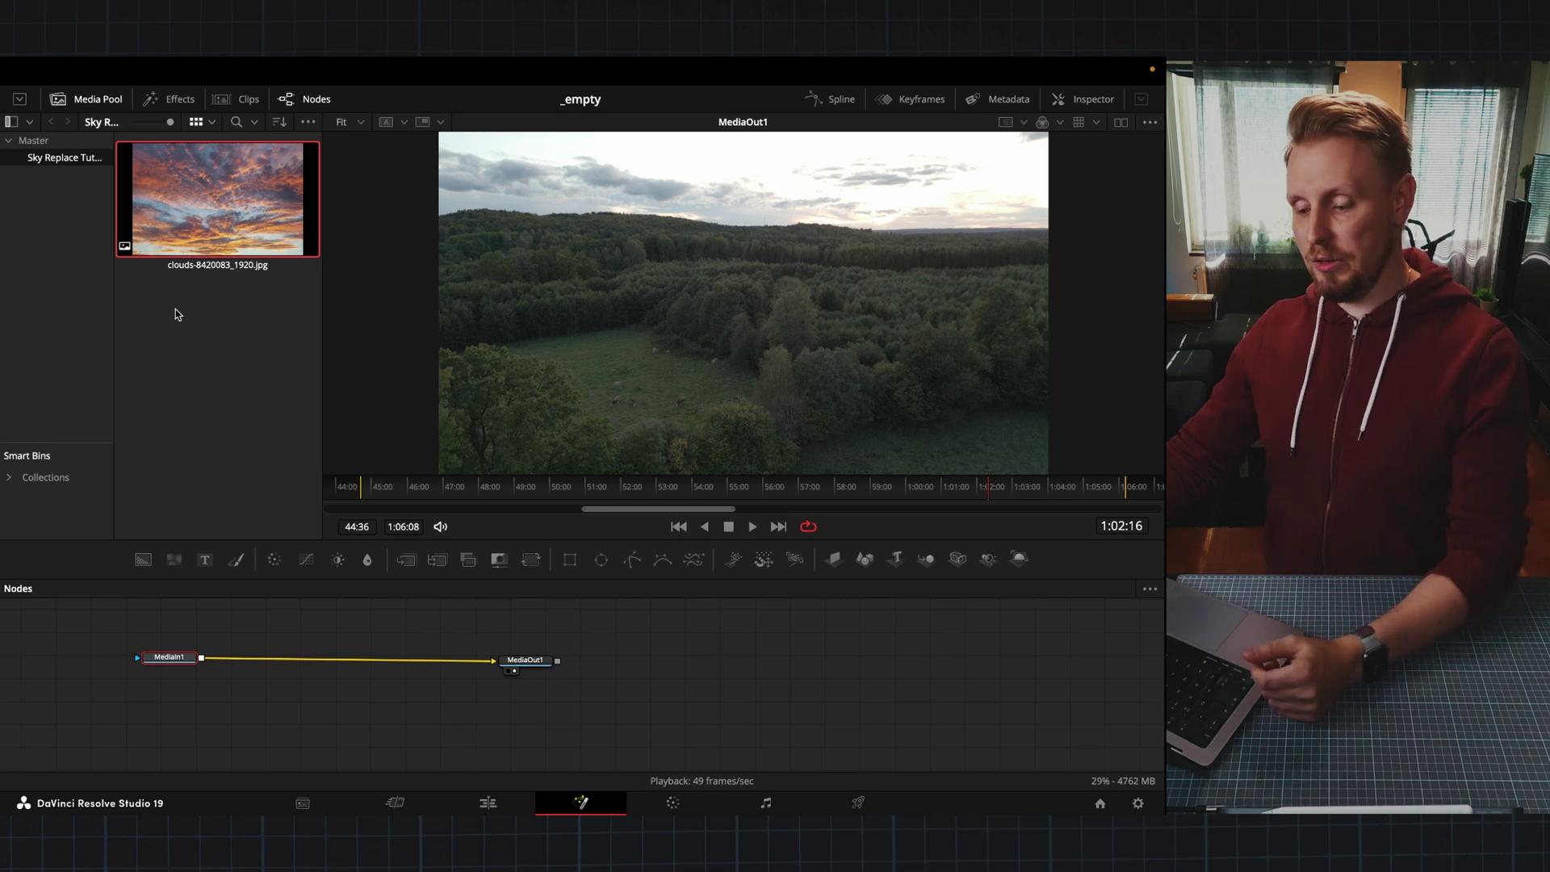
left_click_drag(208, 222, 301, 624)
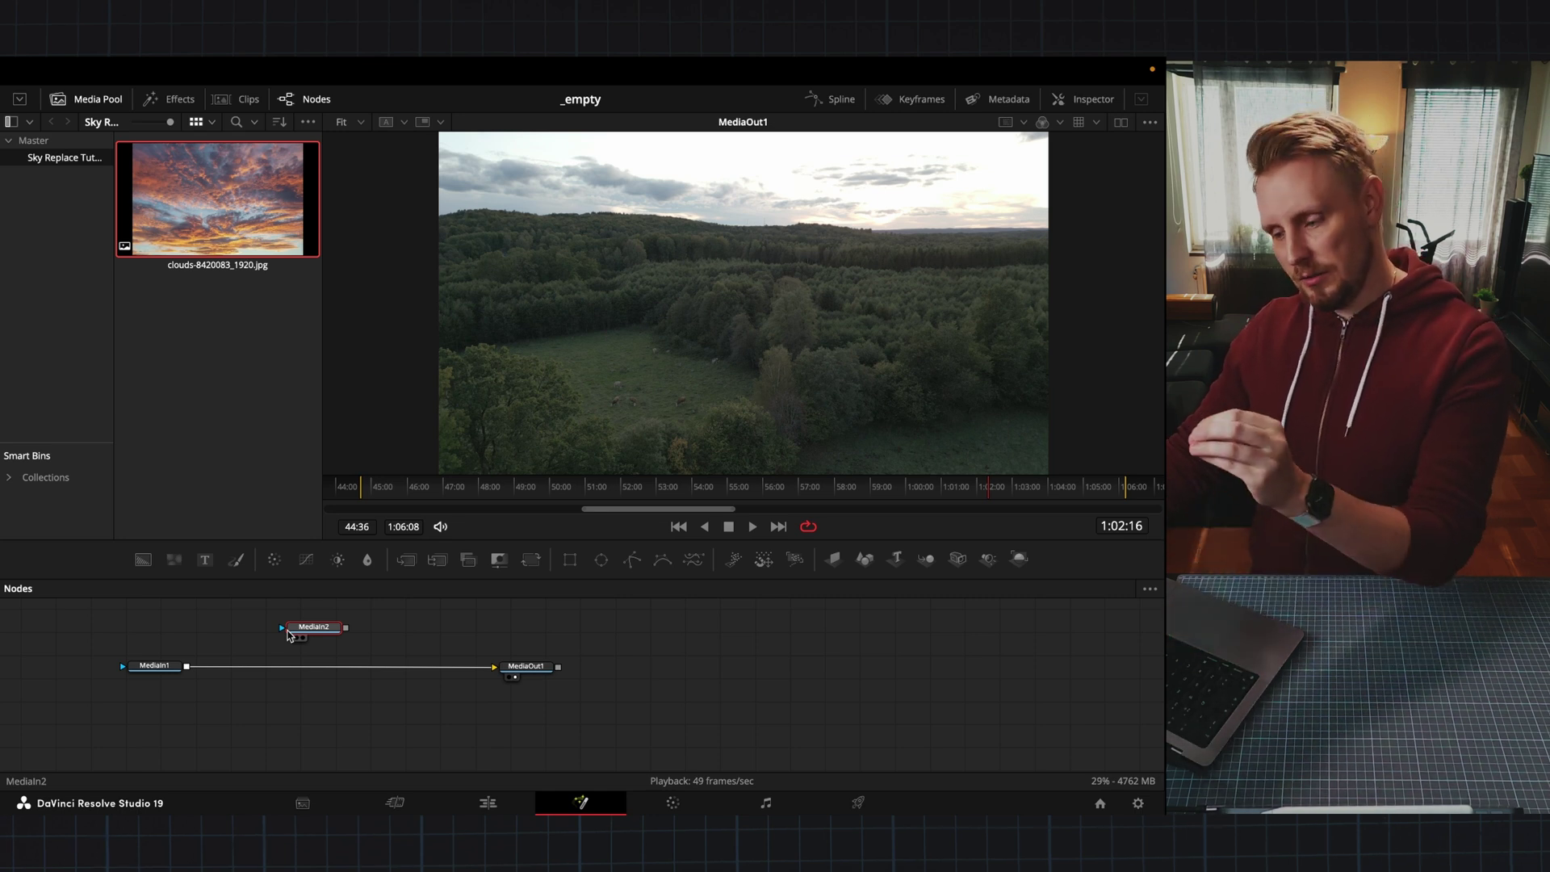
left_click_drag(549, 488, 769, 483)
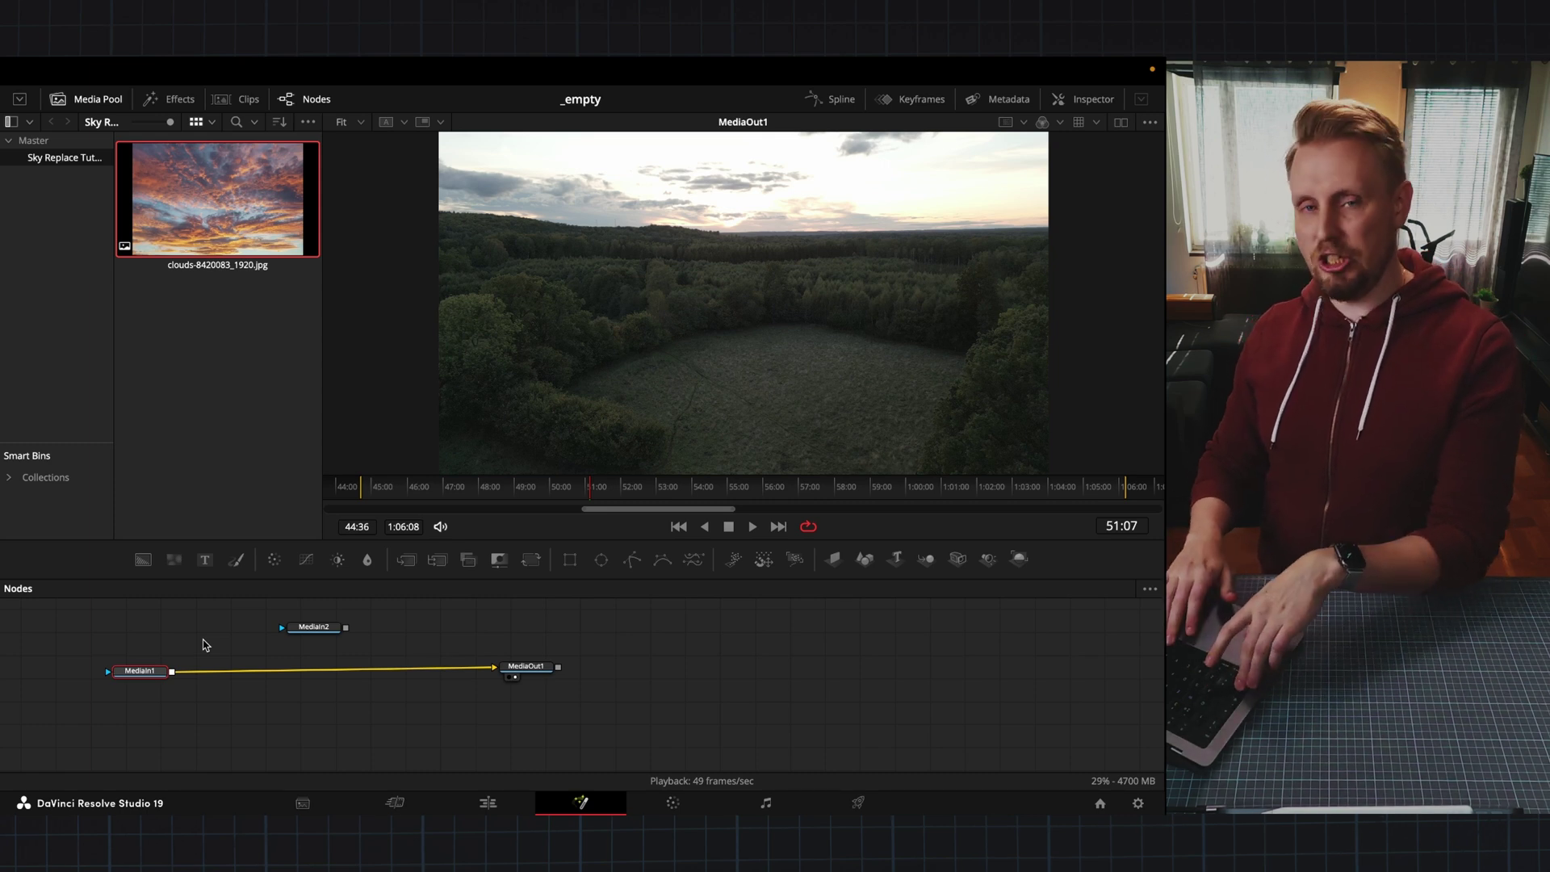
- Insert a Planar Tracker after MediaIn1 and spread the nodes apart in the graph
key("shift+space")
type("plan")
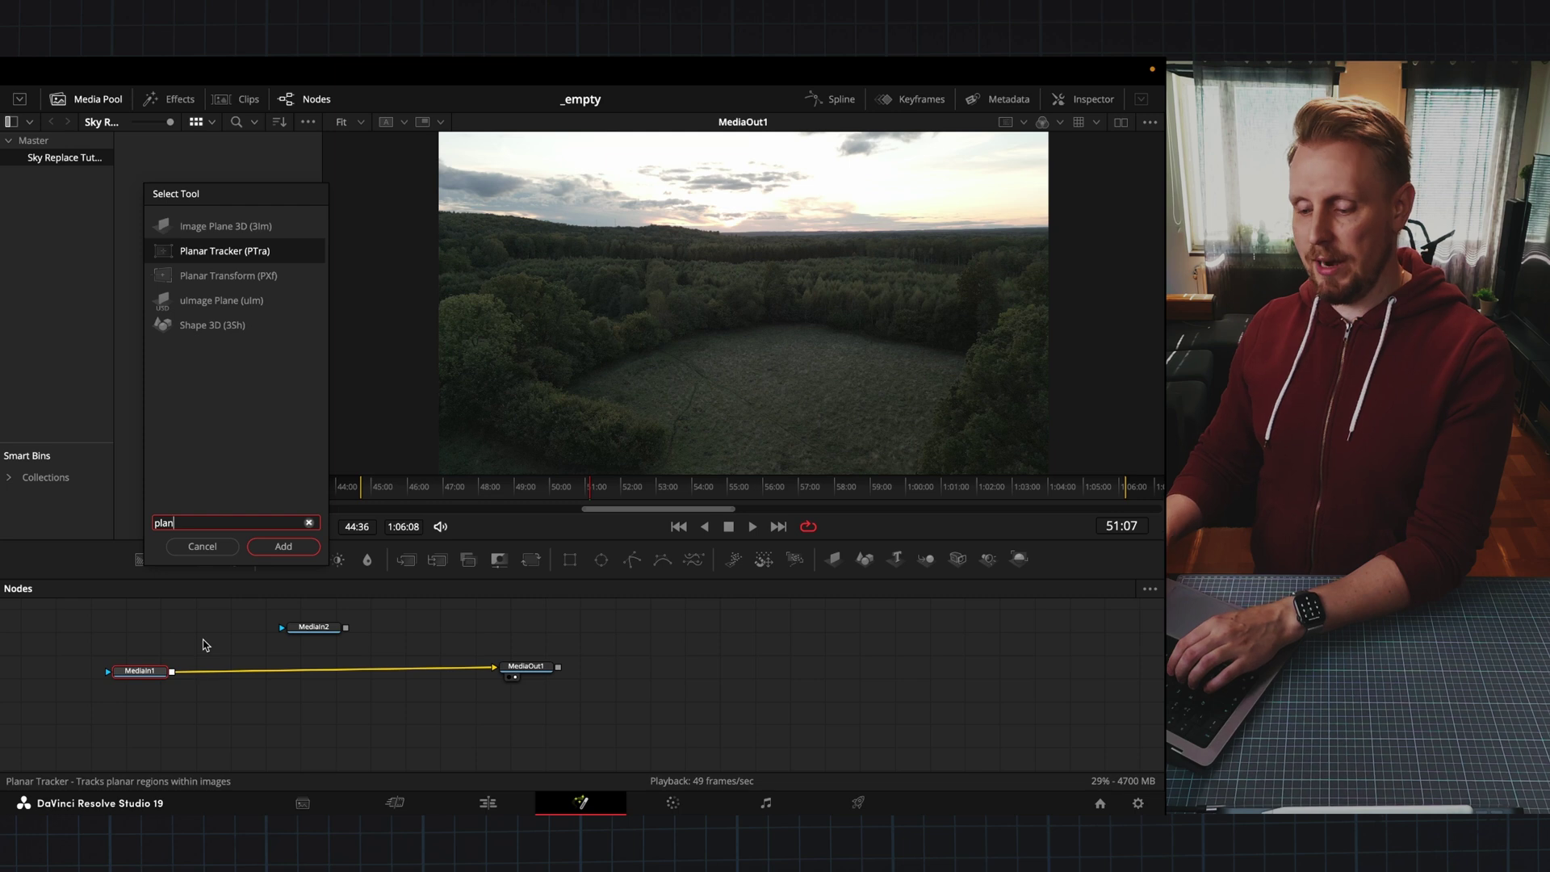
key("Return")
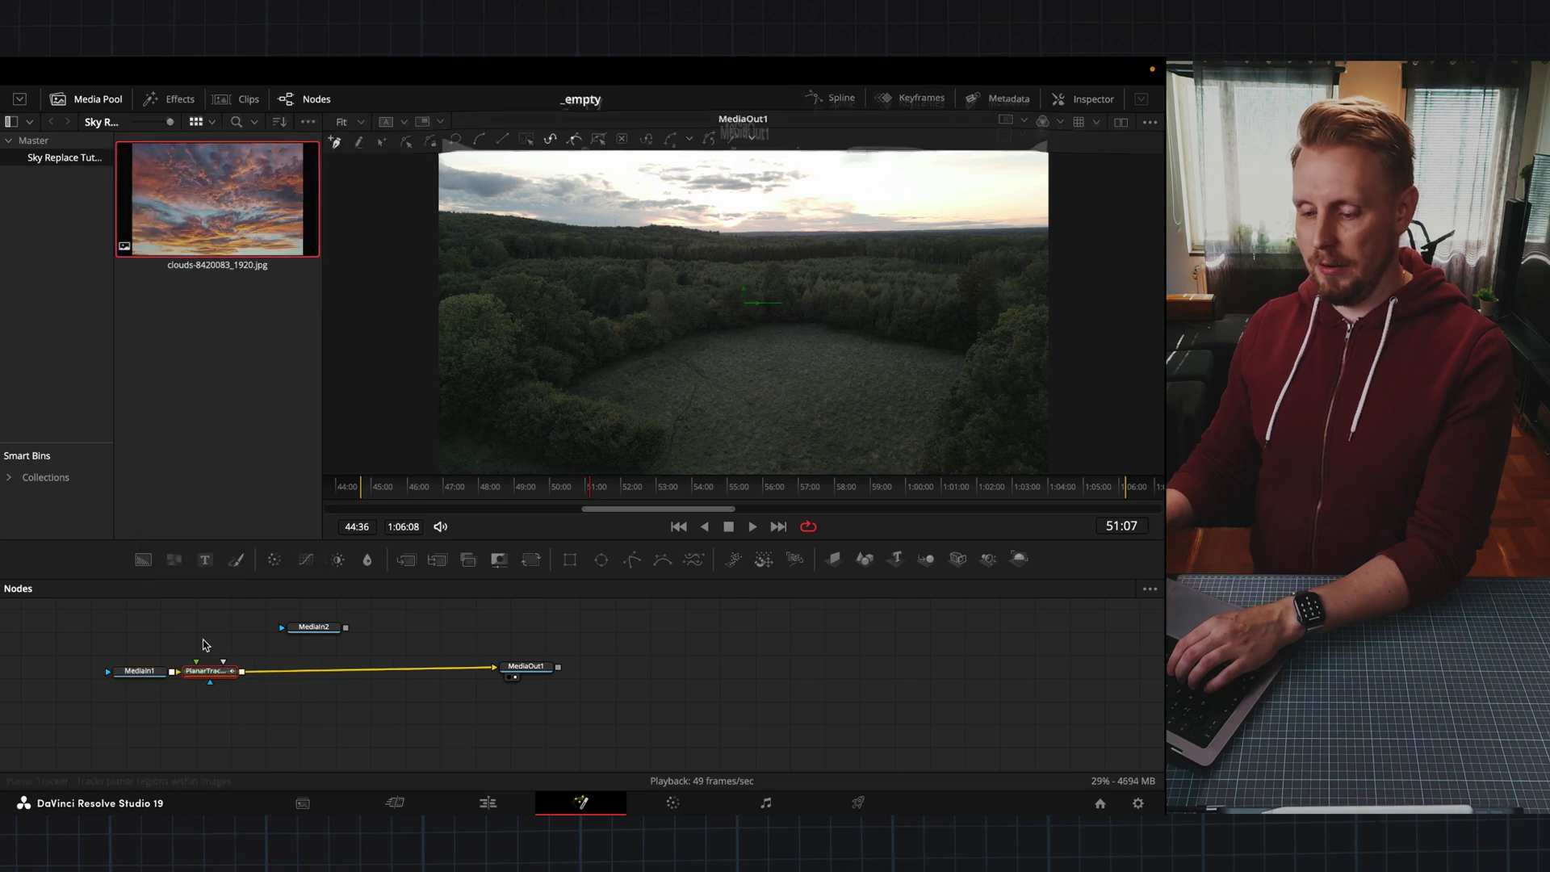
left_click_drag(360, 629, 415, 626)
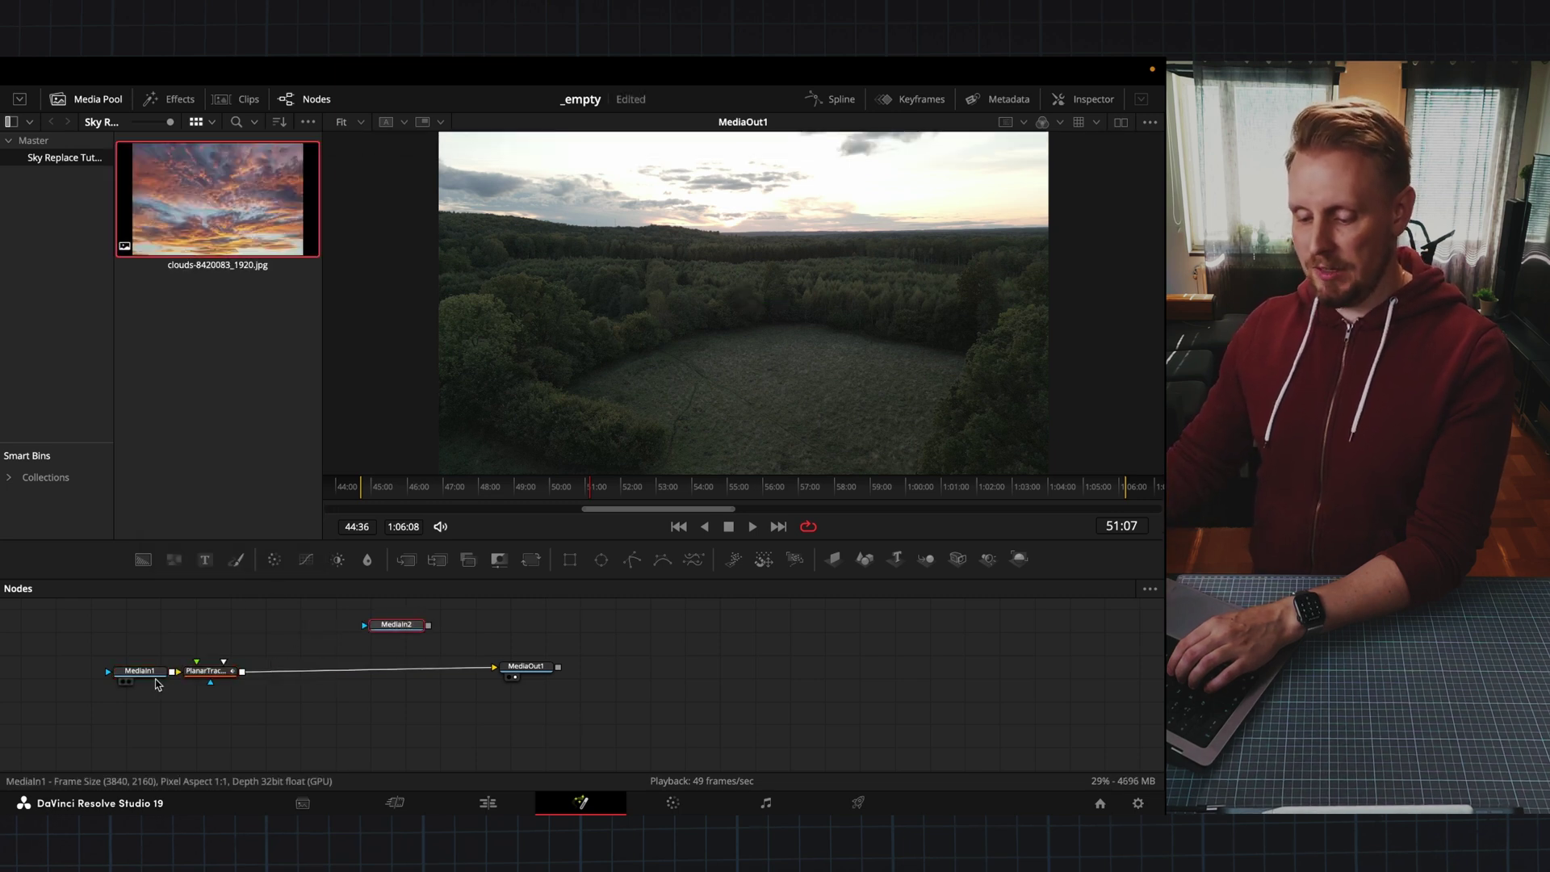
left_click_drag(203, 675, 123, 665)
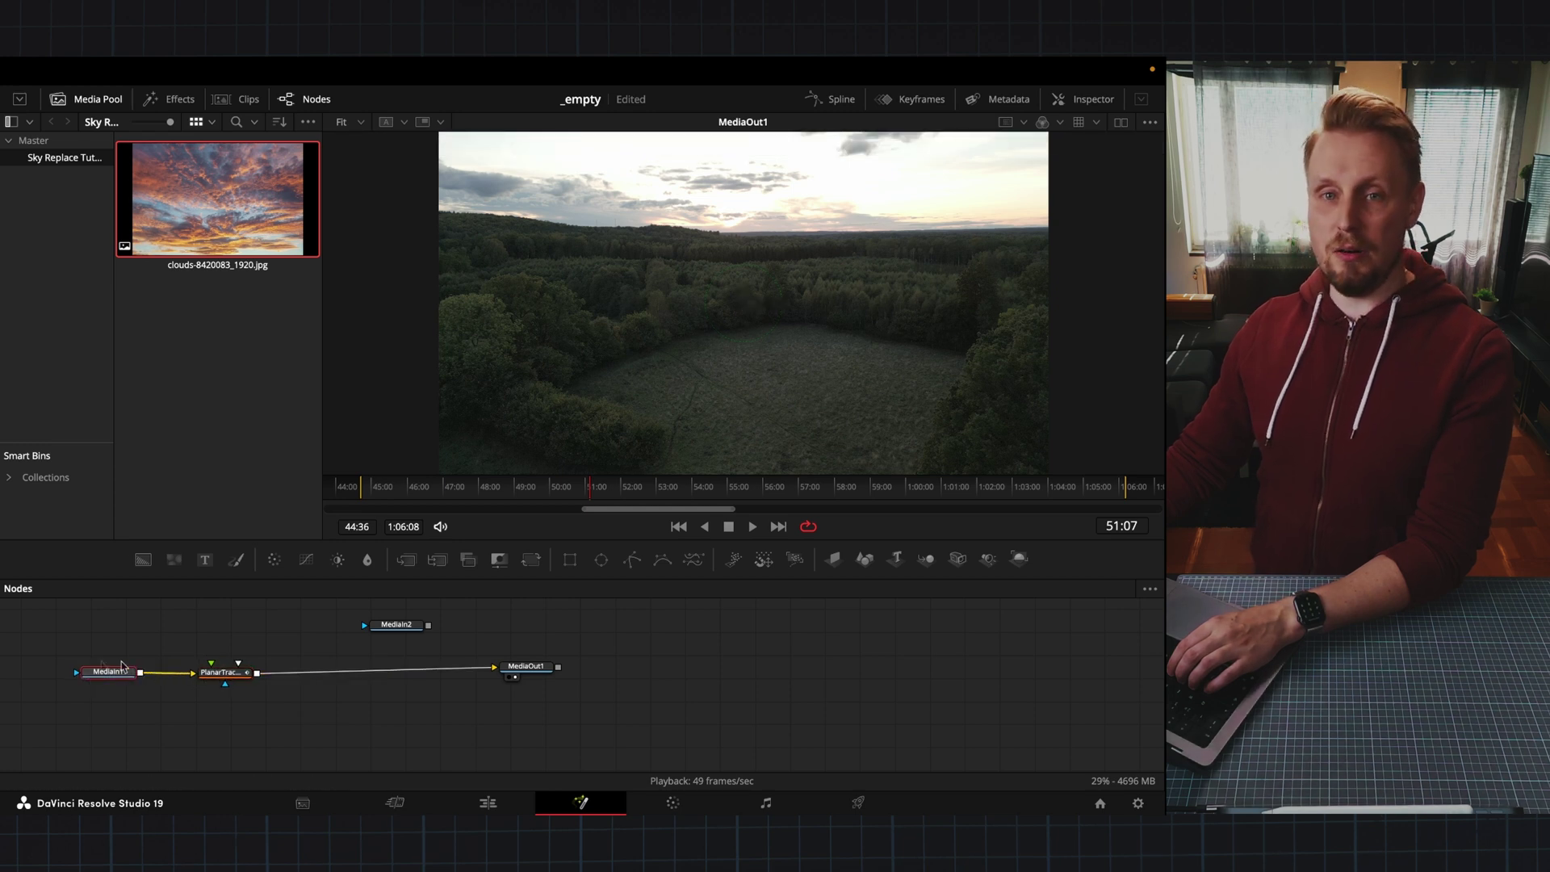
left_click_drag(245, 679, 240, 676)
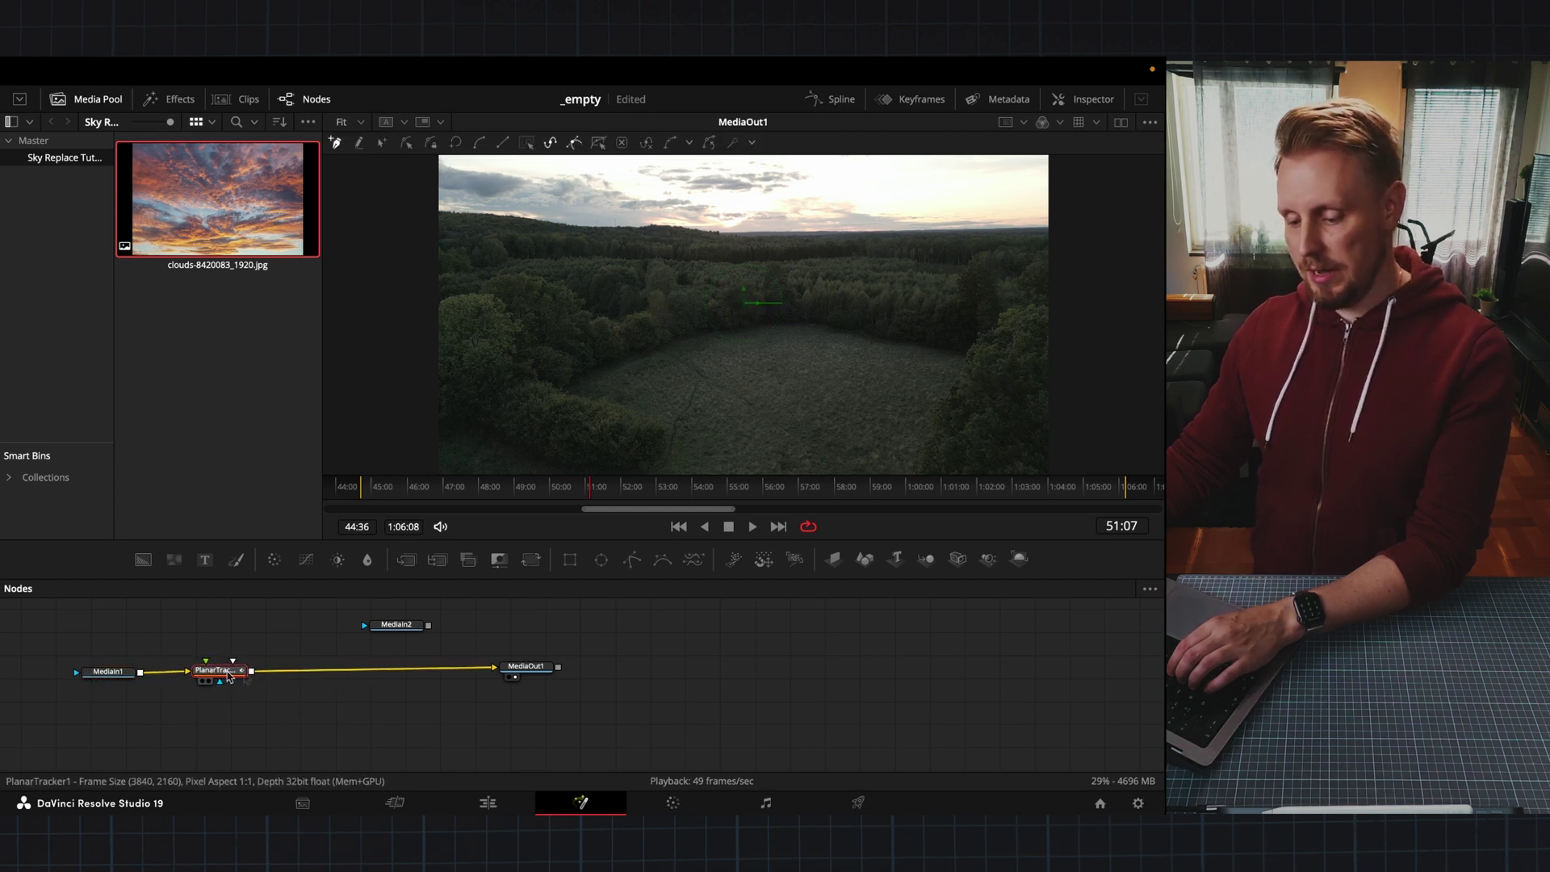
left_click_drag(529, 680, 550, 681)
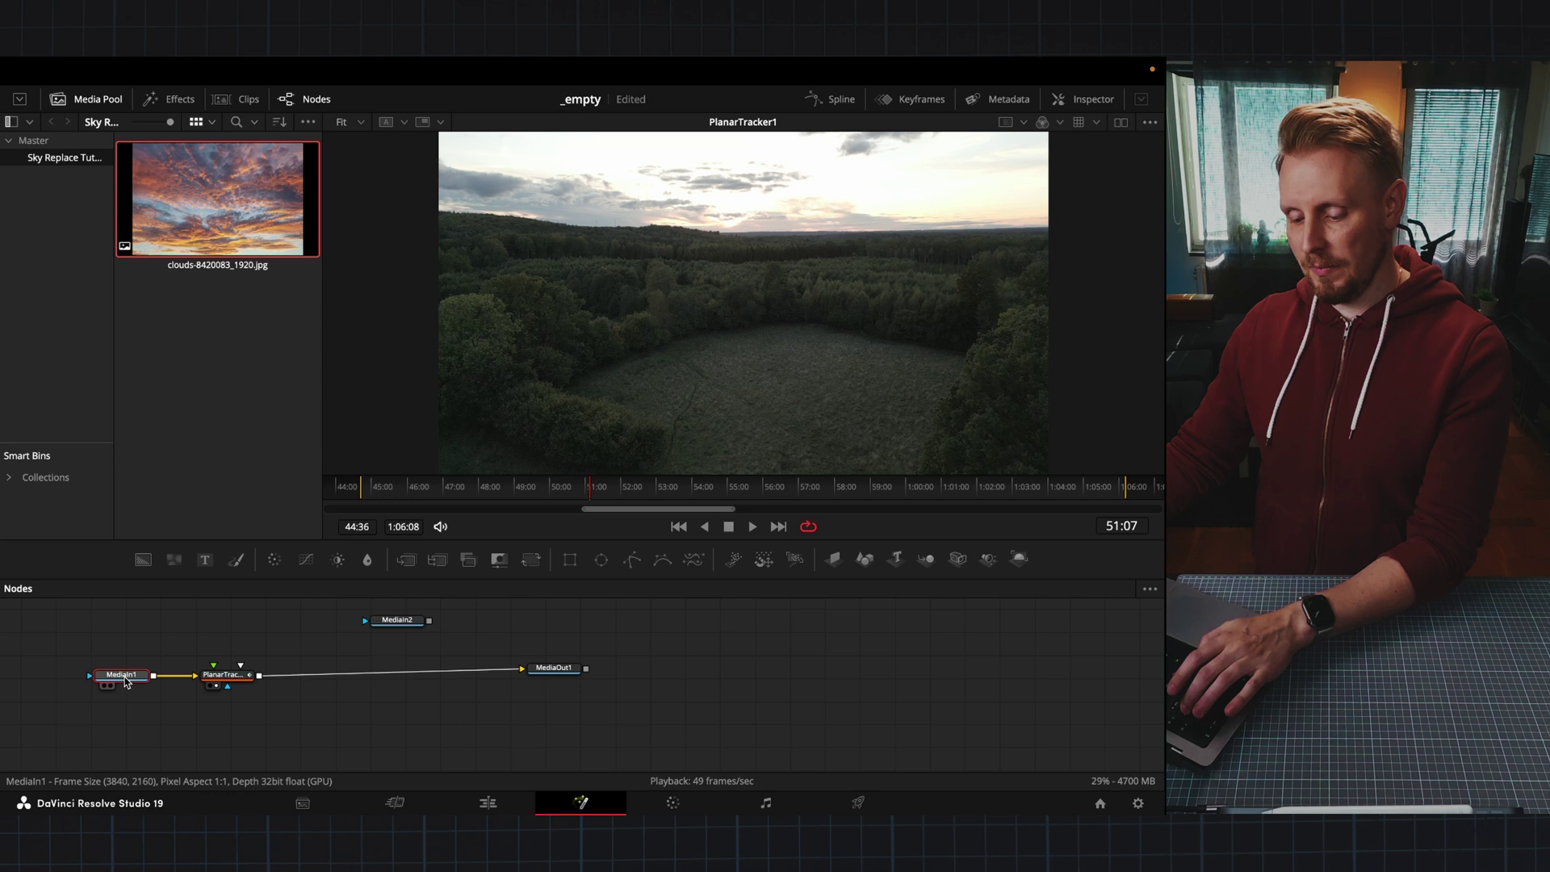
- Outline the whole sky above the horizon with a closed tracking polygon in PlanarTracker1
key("1")
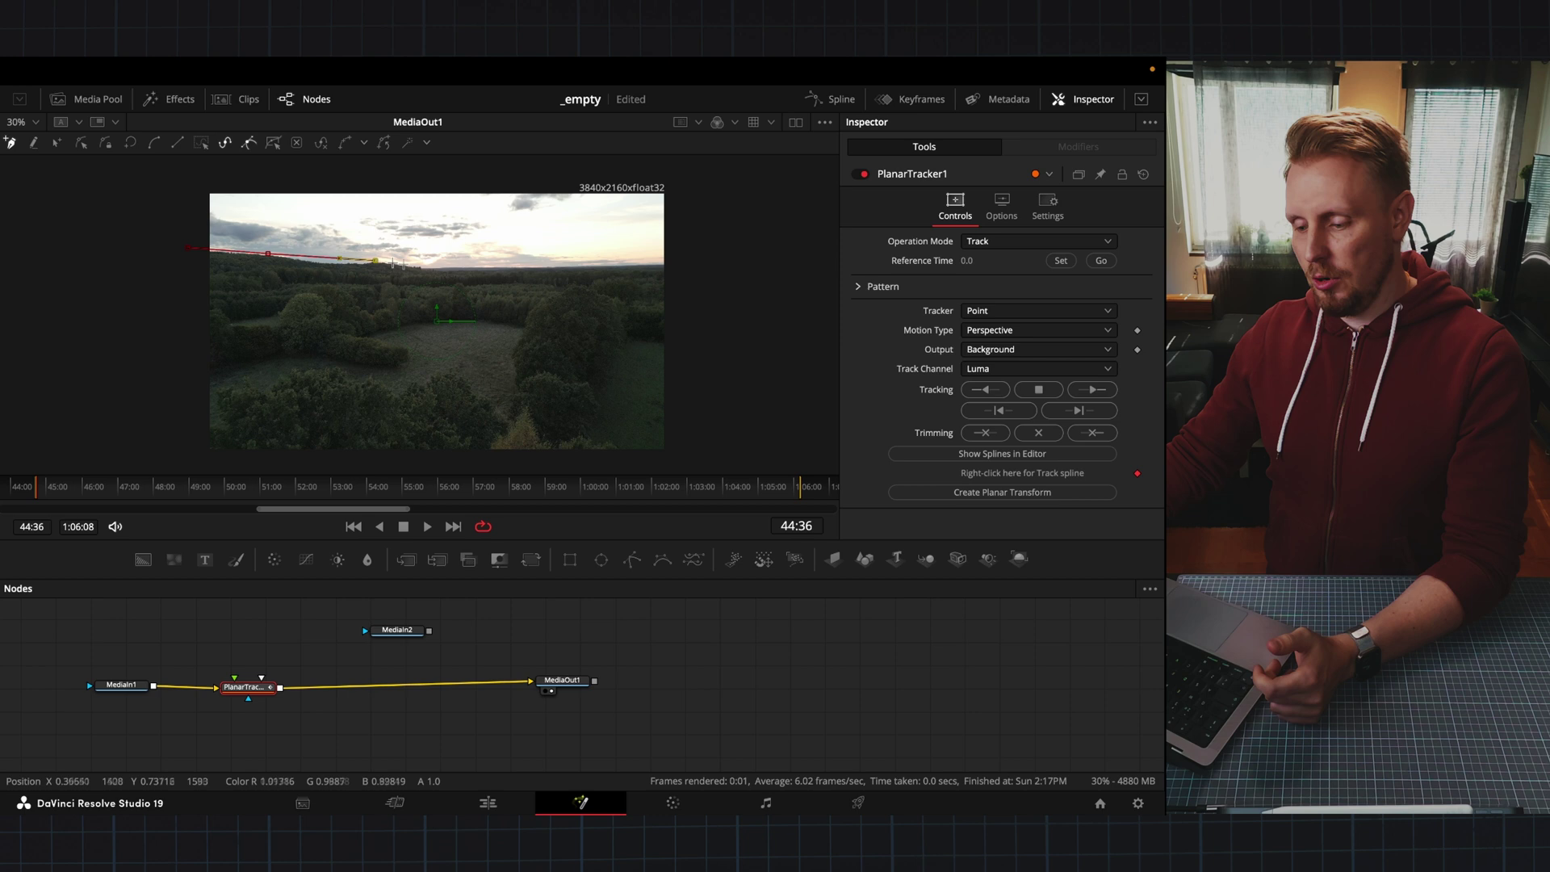
left_click(687, 222)
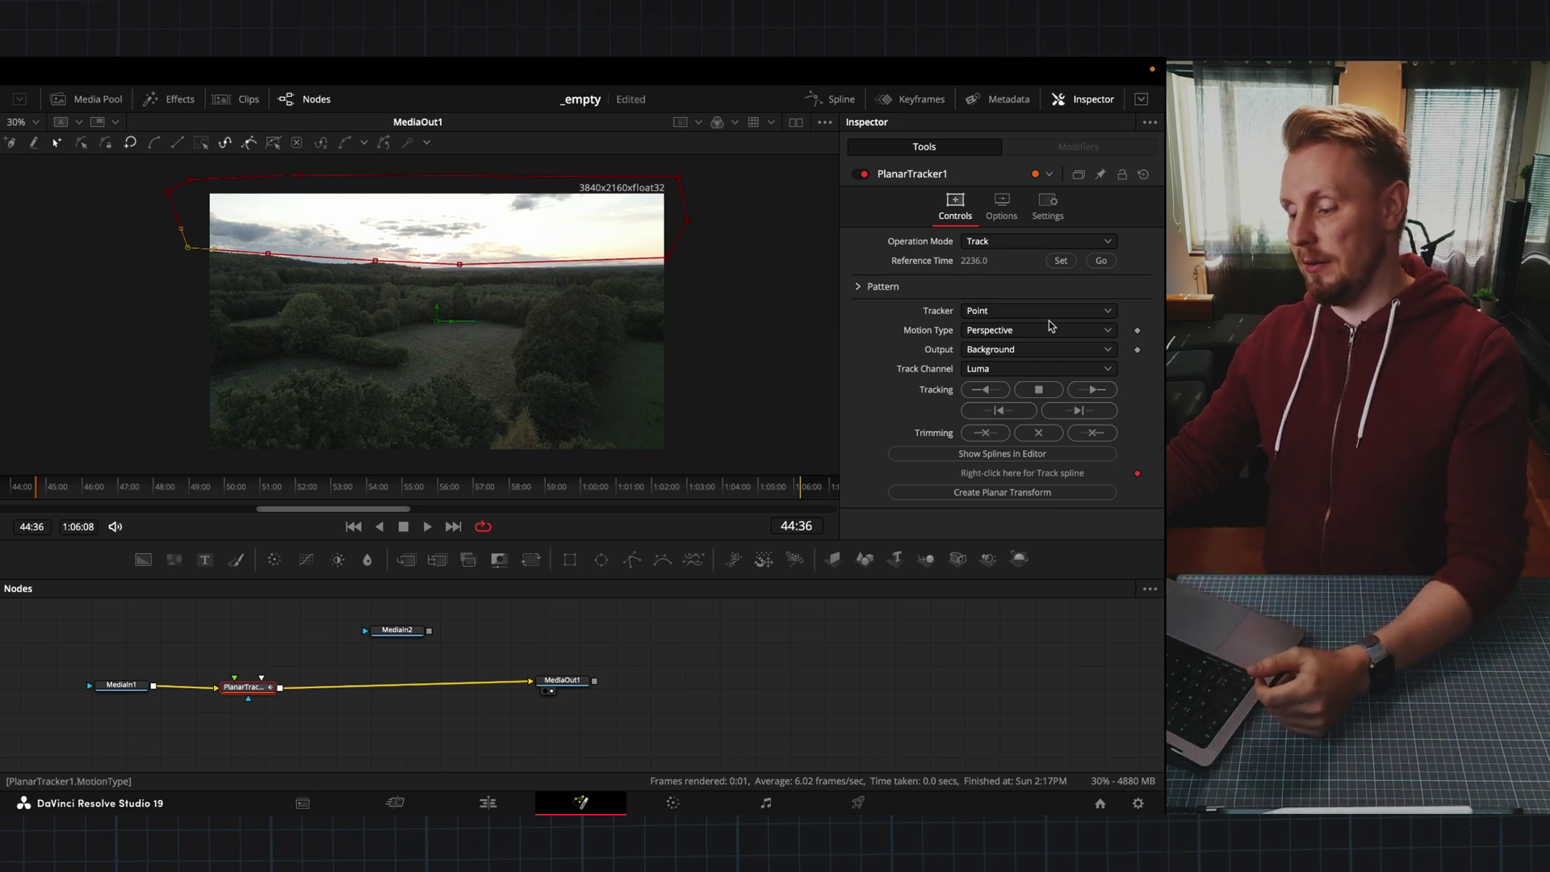
- Set the tracker's motion type to Translation, Rotation, Scale, track the sky forward to the clip's end and play back the result
left_click(981, 313)
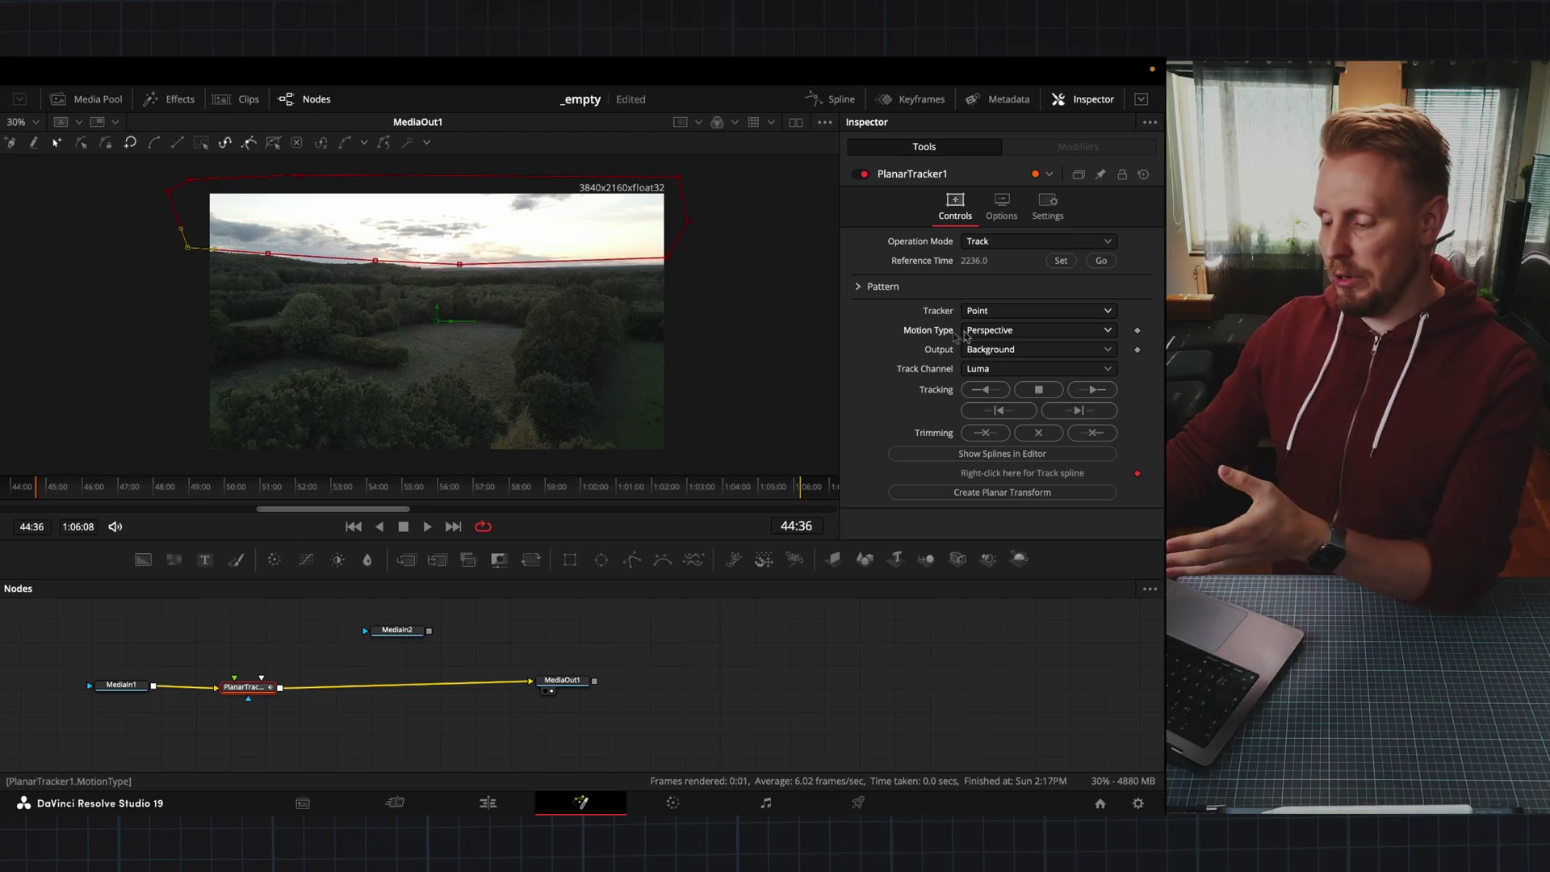
left_click(1016, 331)
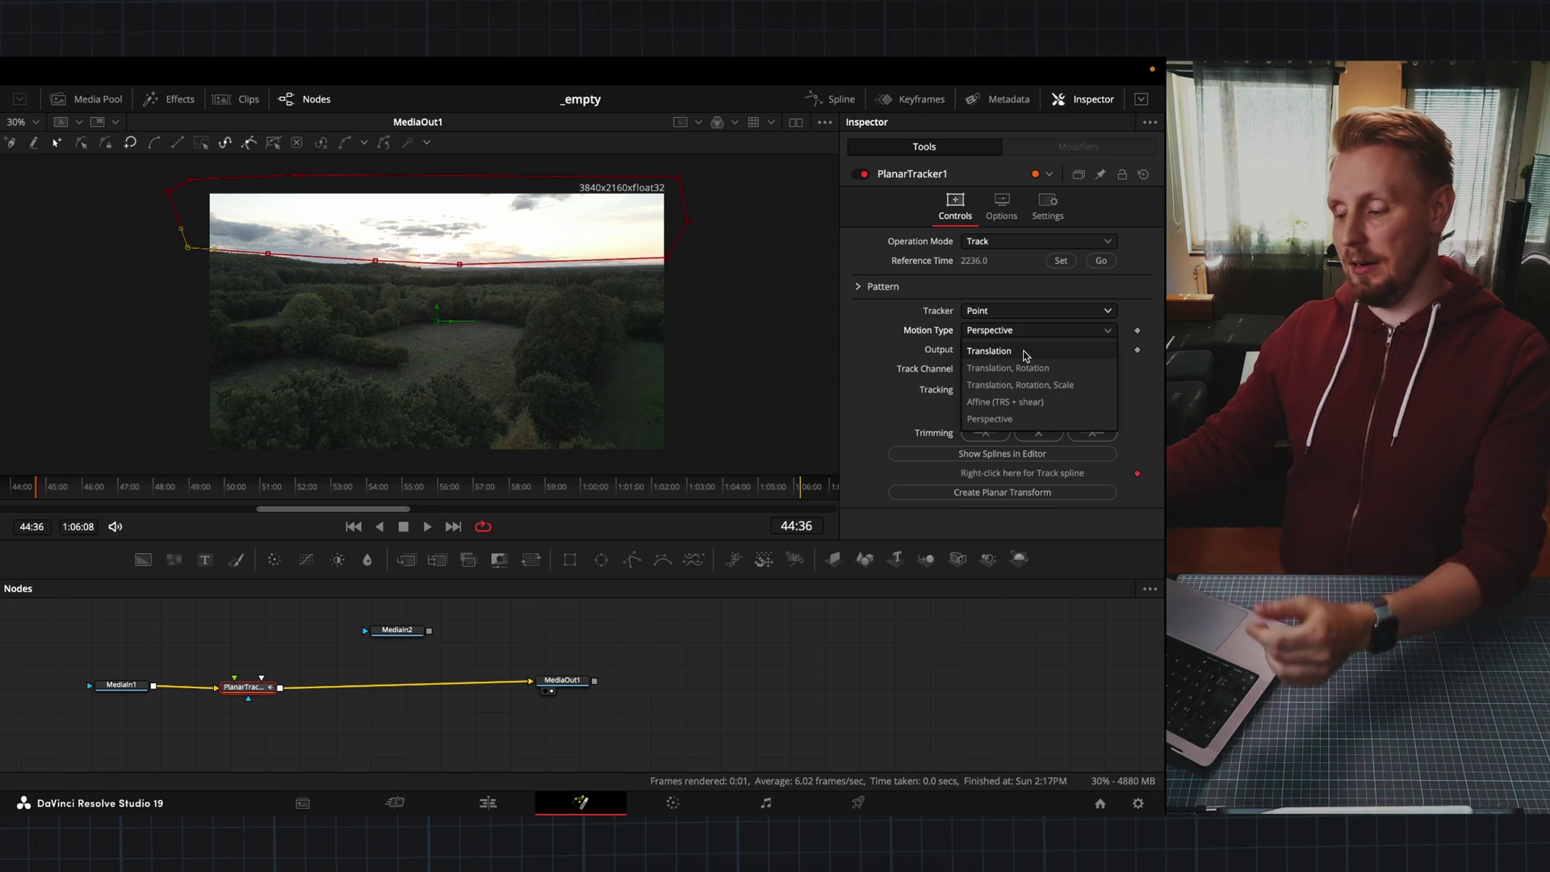
left_click(1019, 385)
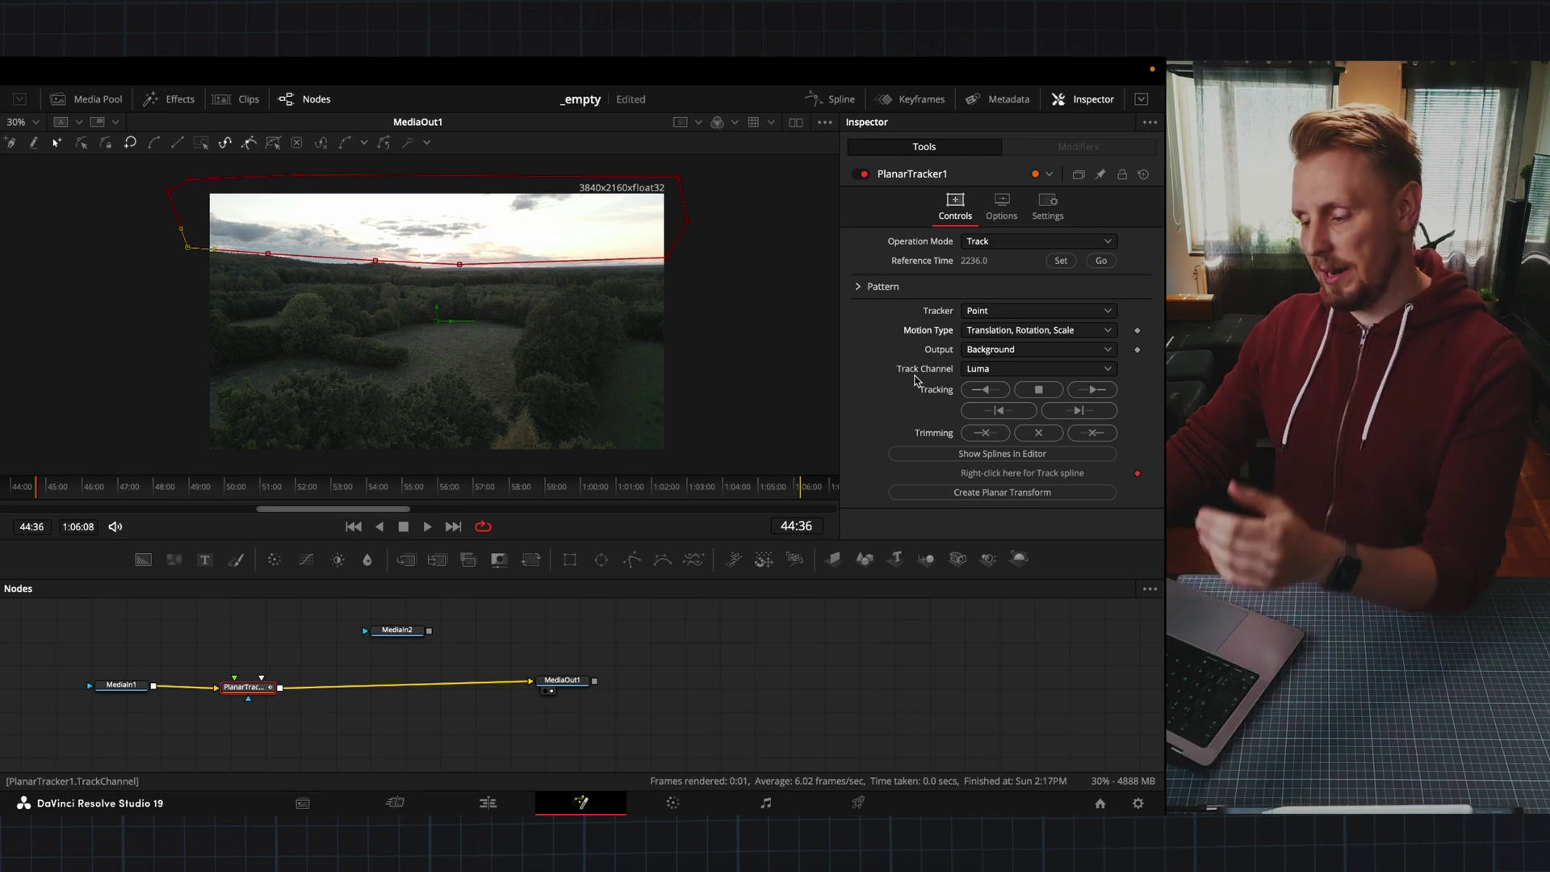
left_click(1092, 390)
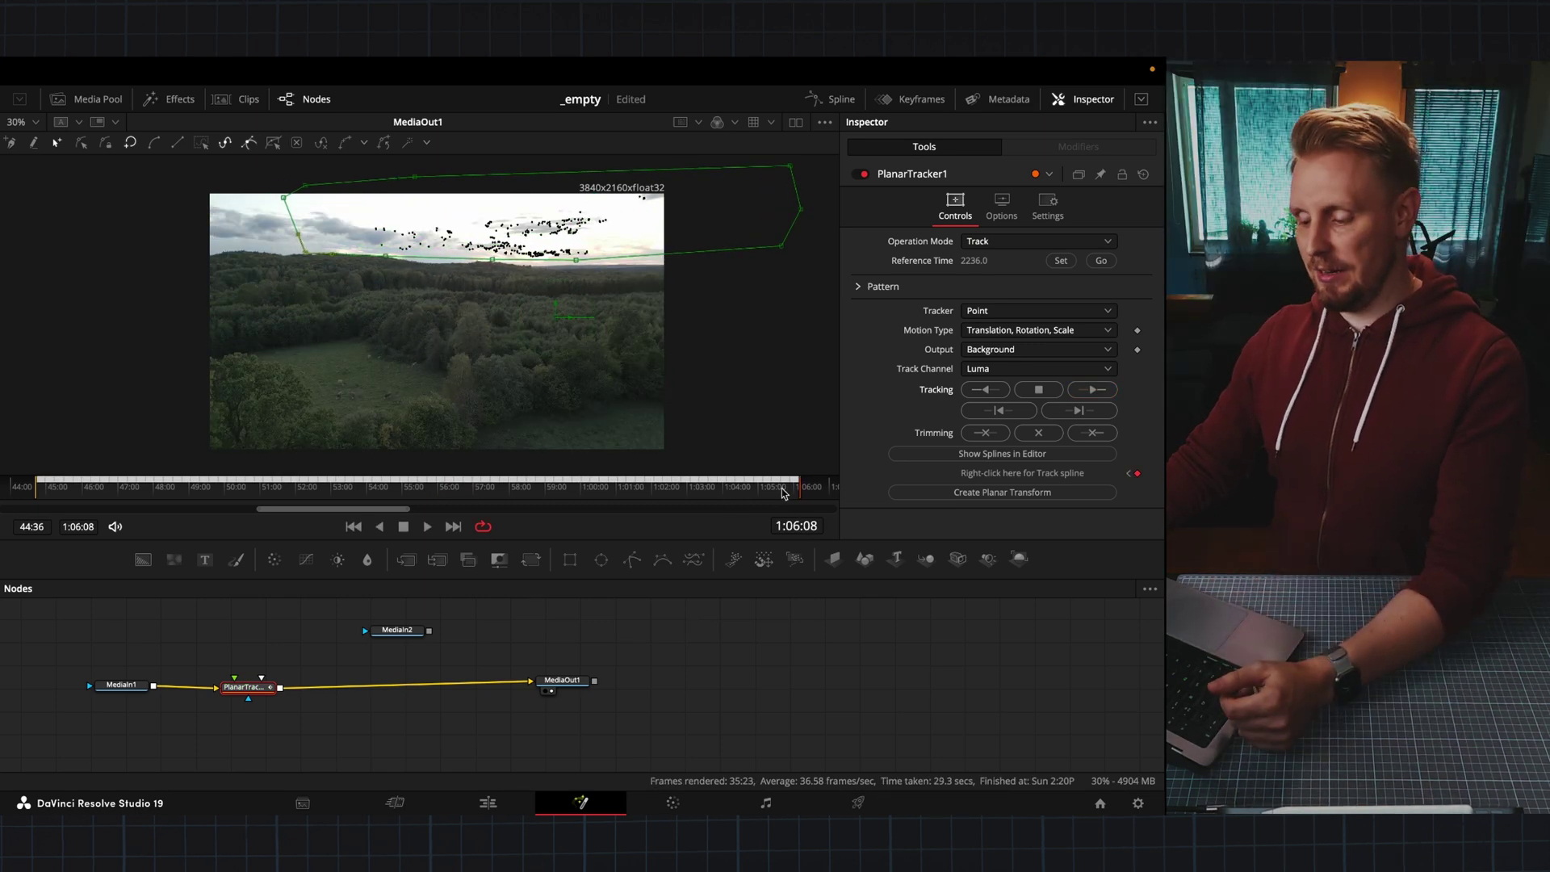
left_click_drag(571, 503, 403, 495)
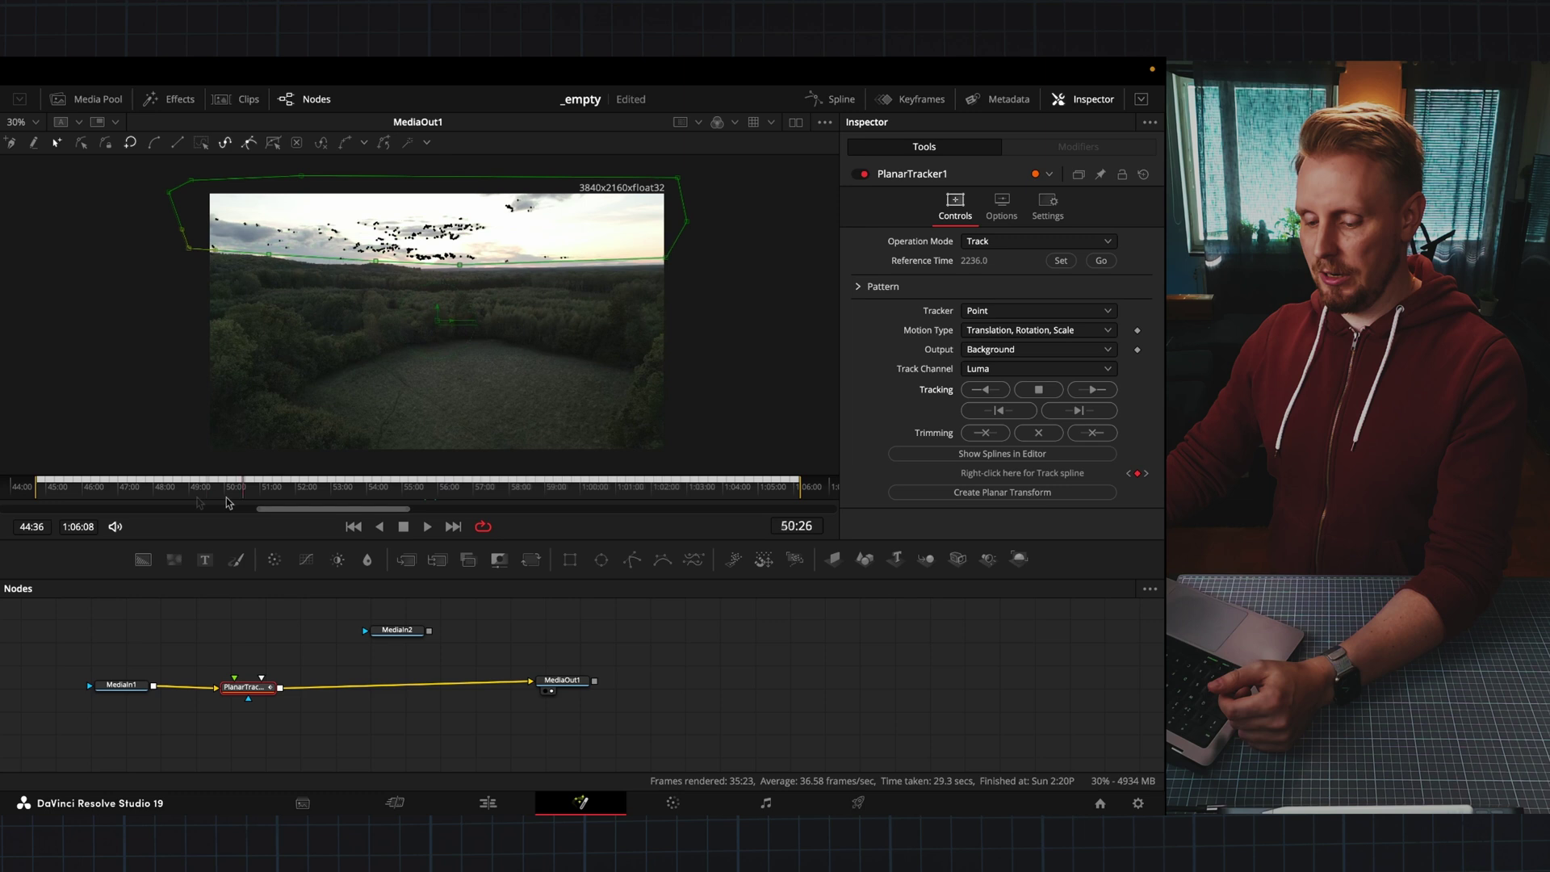
key("space")
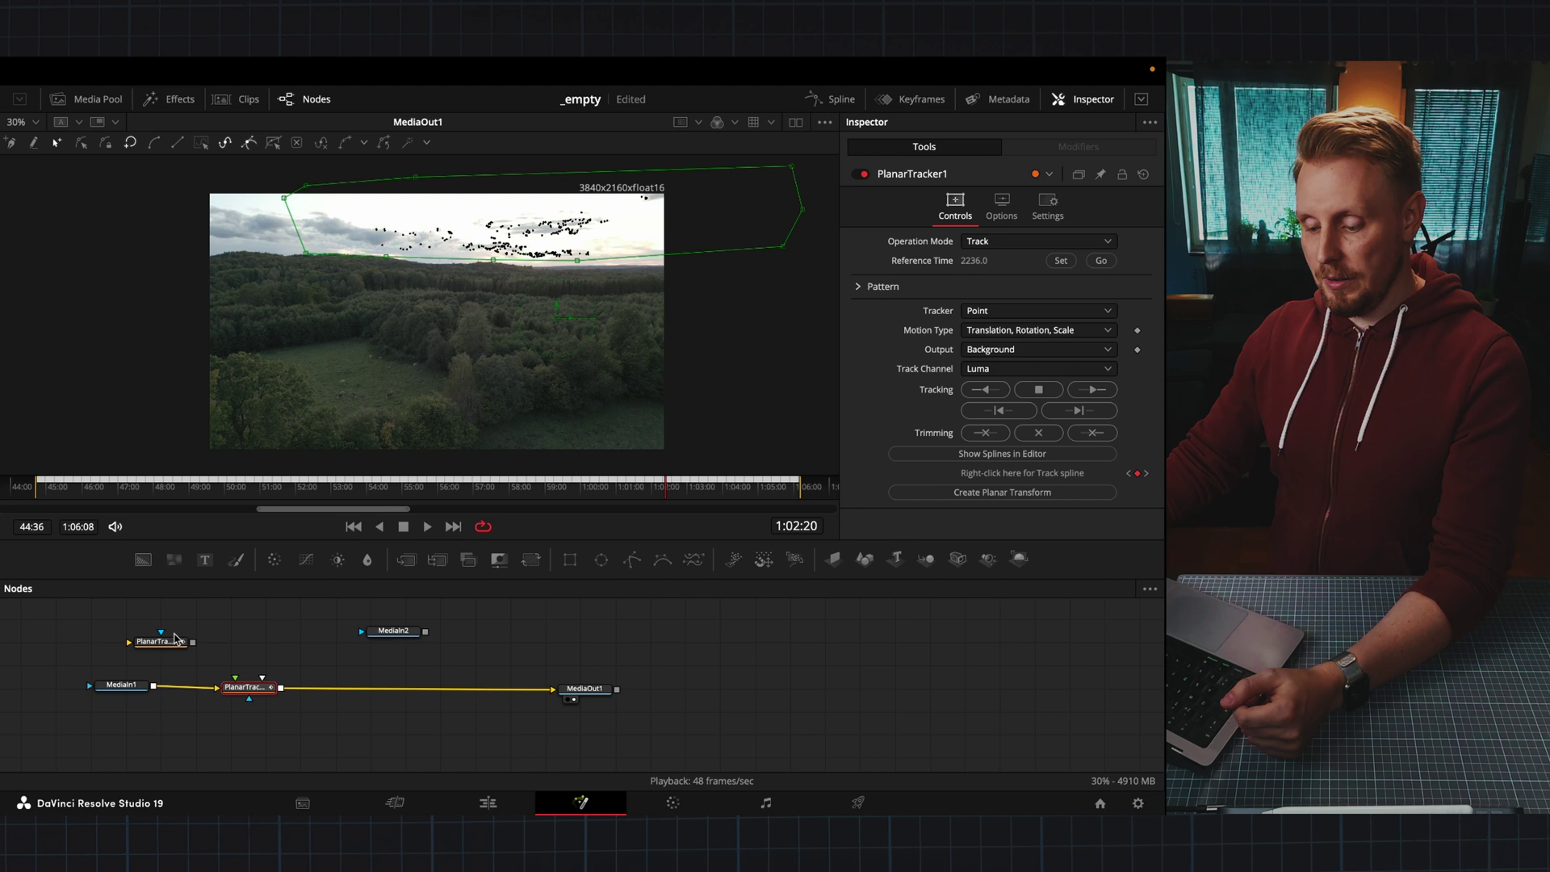
- Create a planar transform from the track and feed the sky image node MediaIn2 through it
left_click(403, 667)
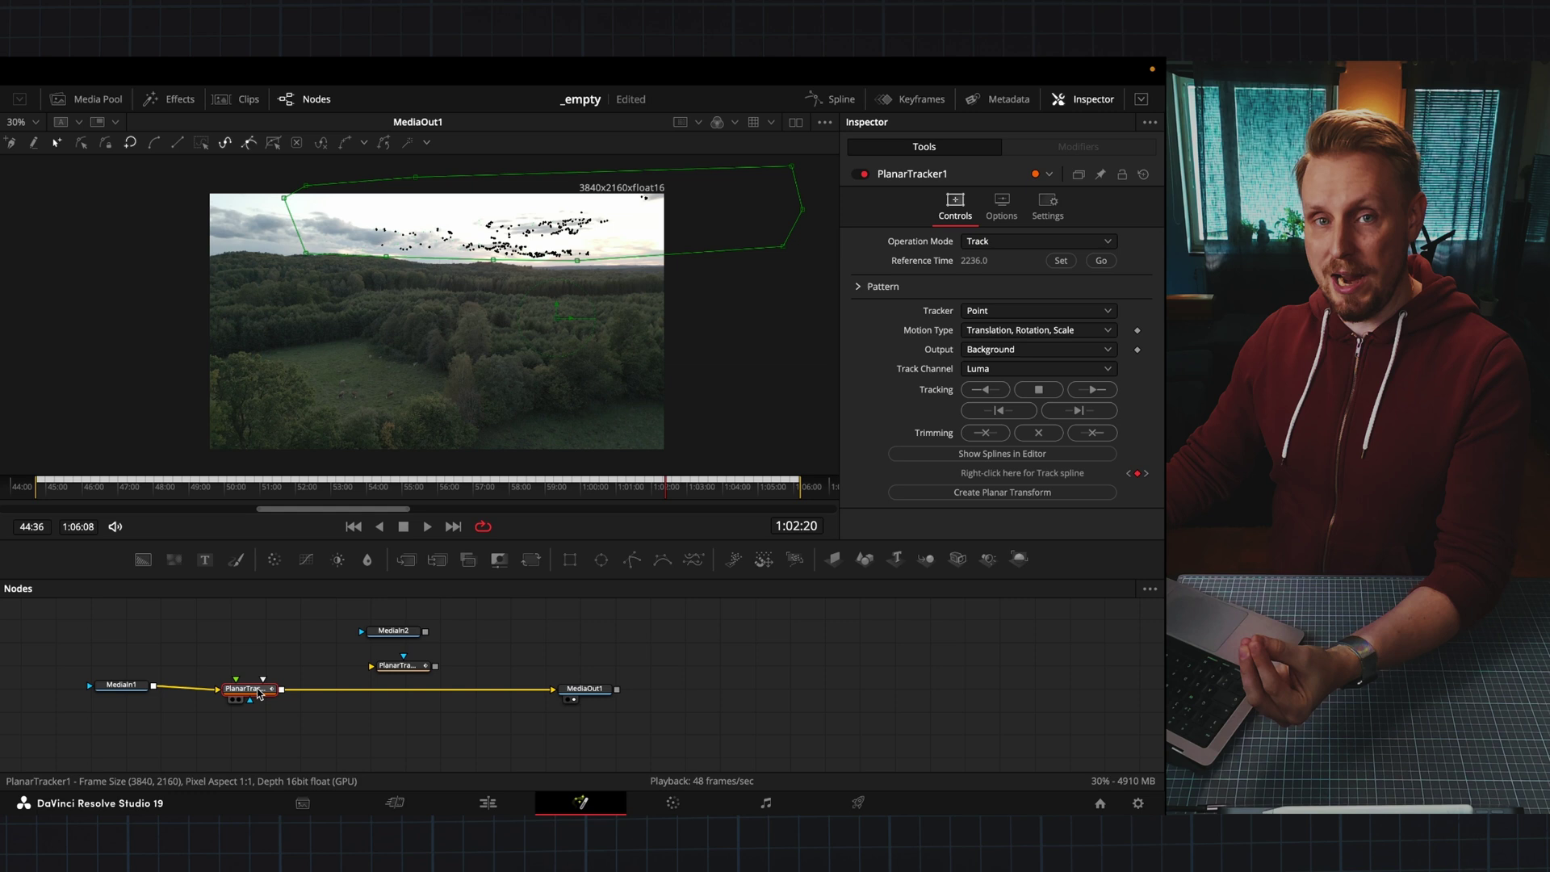
left_click(391, 667)
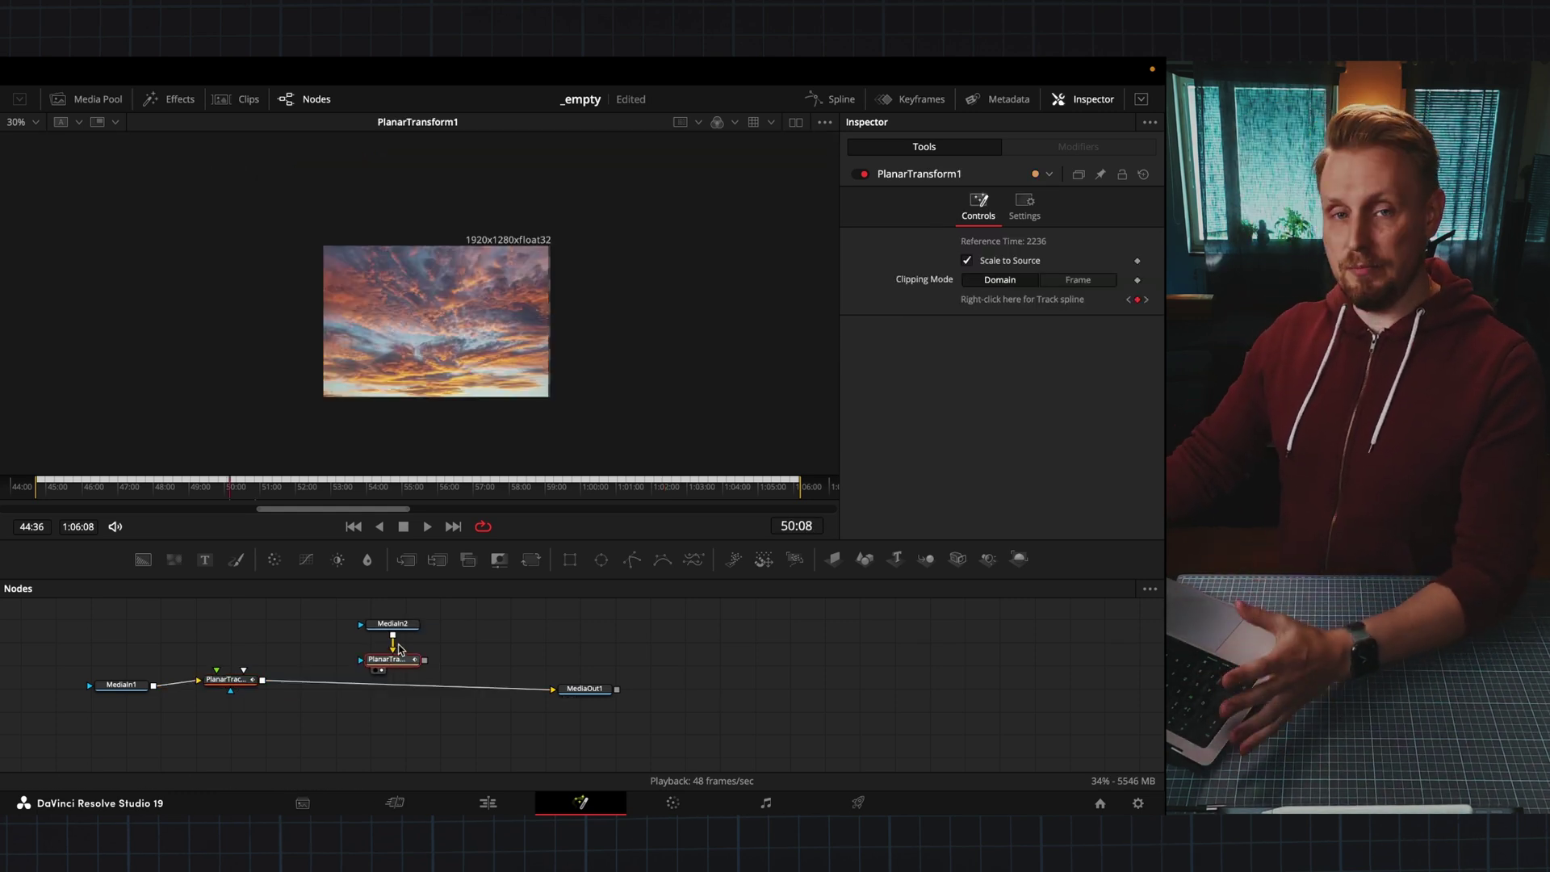
- Disconnect the tracker from MediaOut1 and merge the transformed sky image over the MediaIn1 footage, viewing the merge
left_click_drag(234, 683, 233, 675)
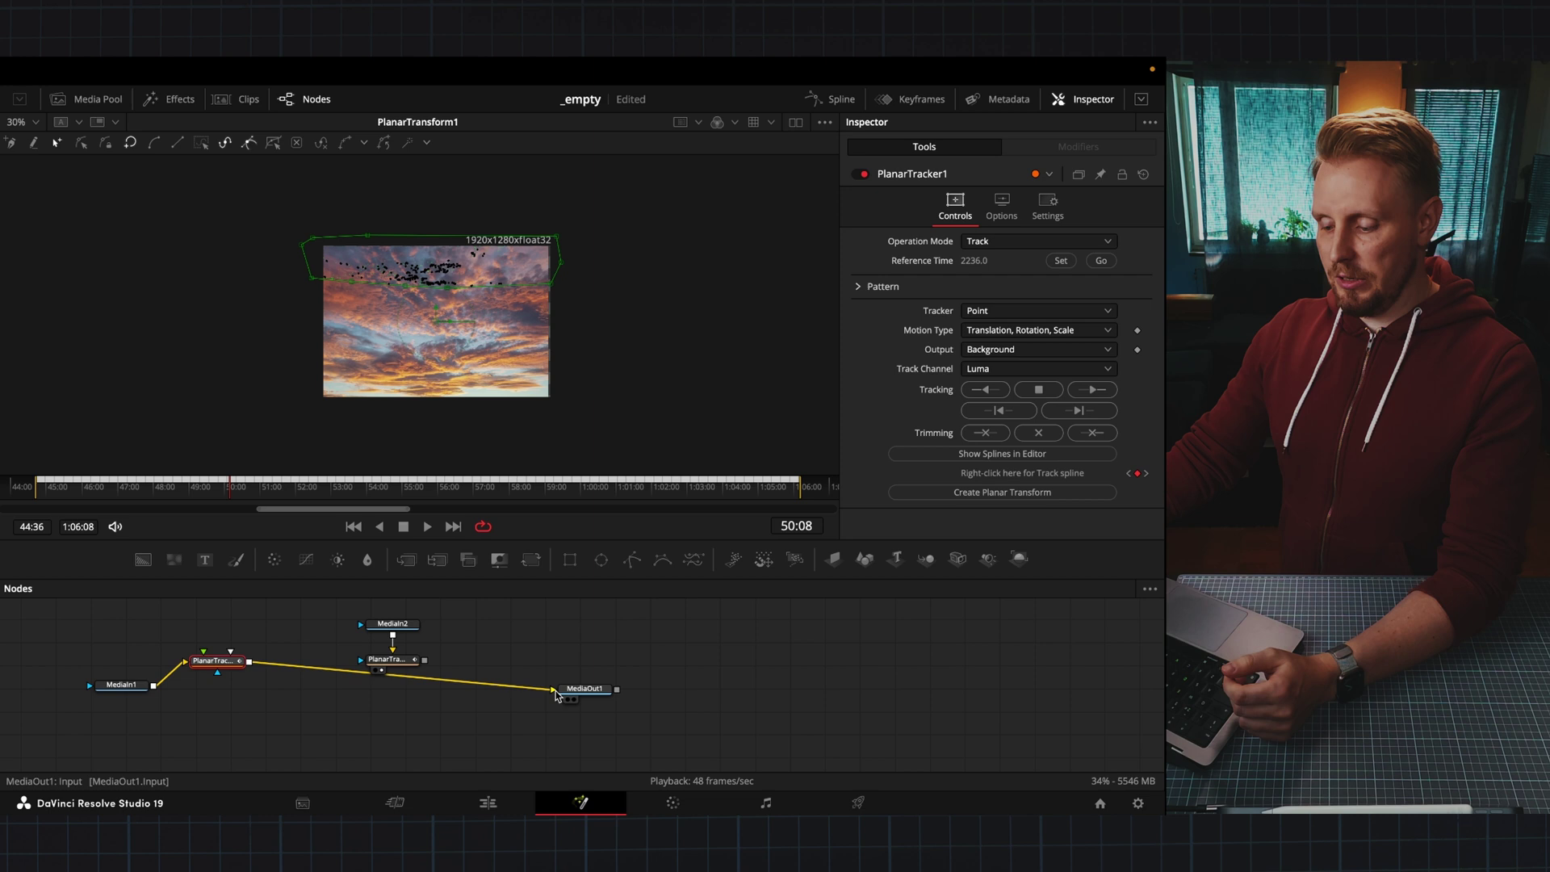
left_click_drag(556, 695, 288, 702)
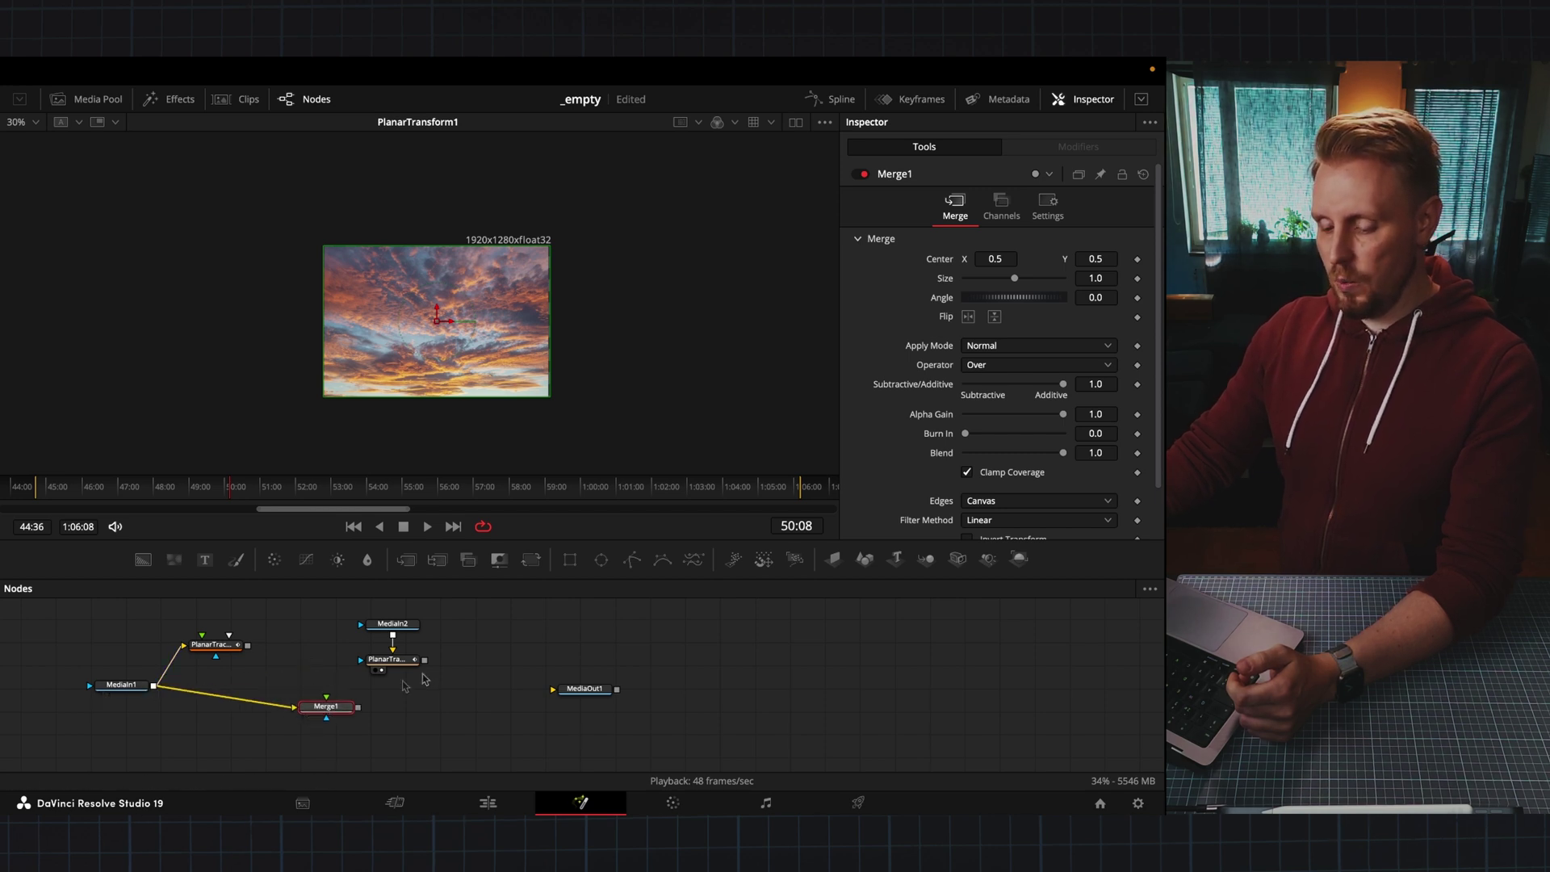
left_click_drag(425, 660, 332, 704)
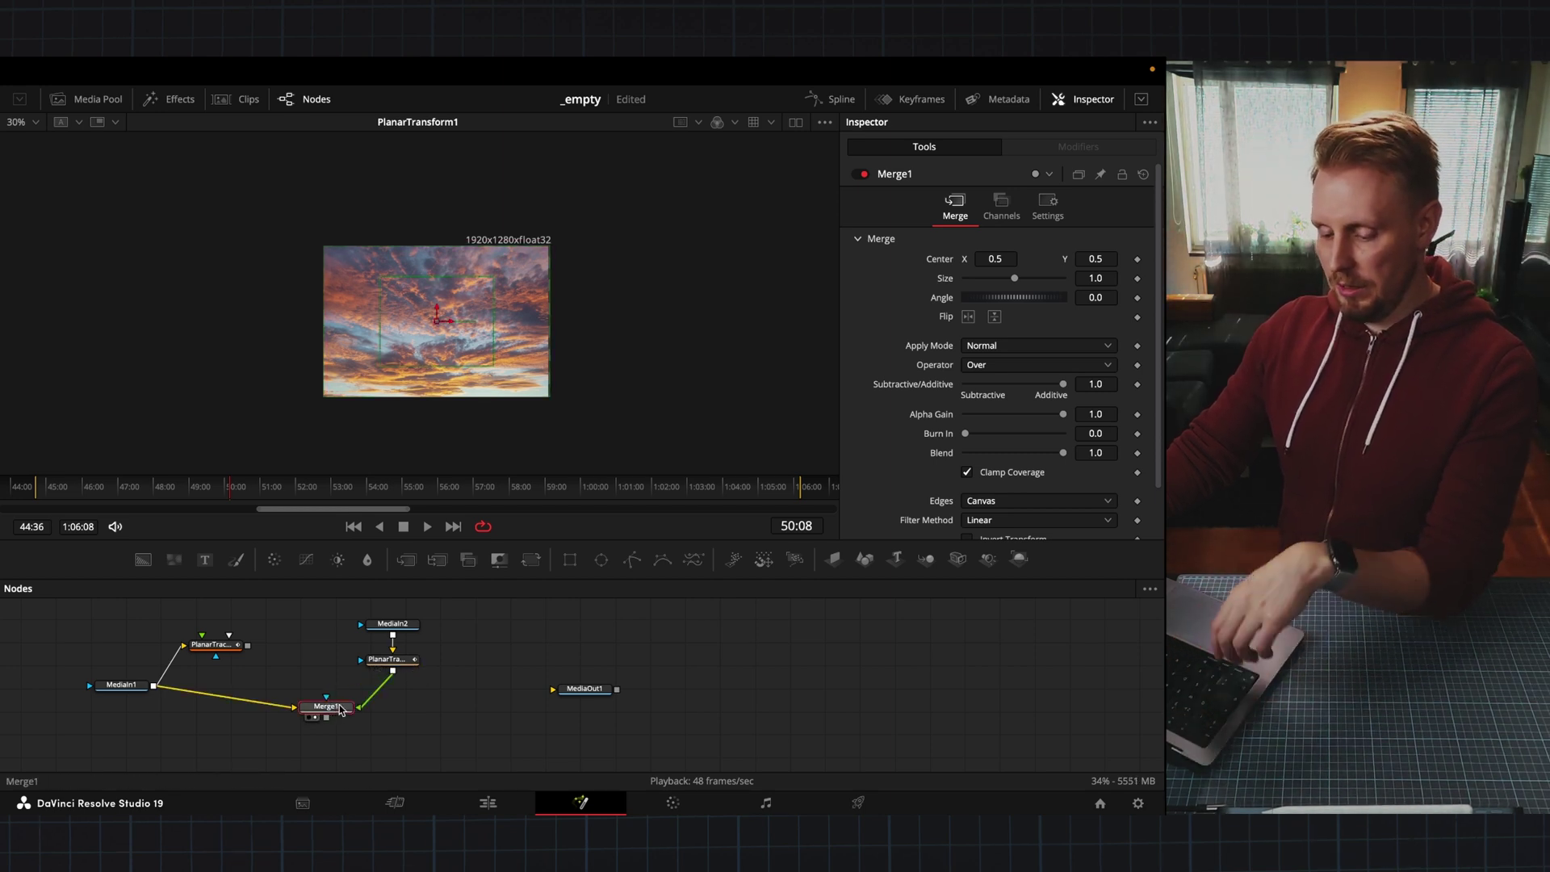
left_click(337, 709)
key("1")
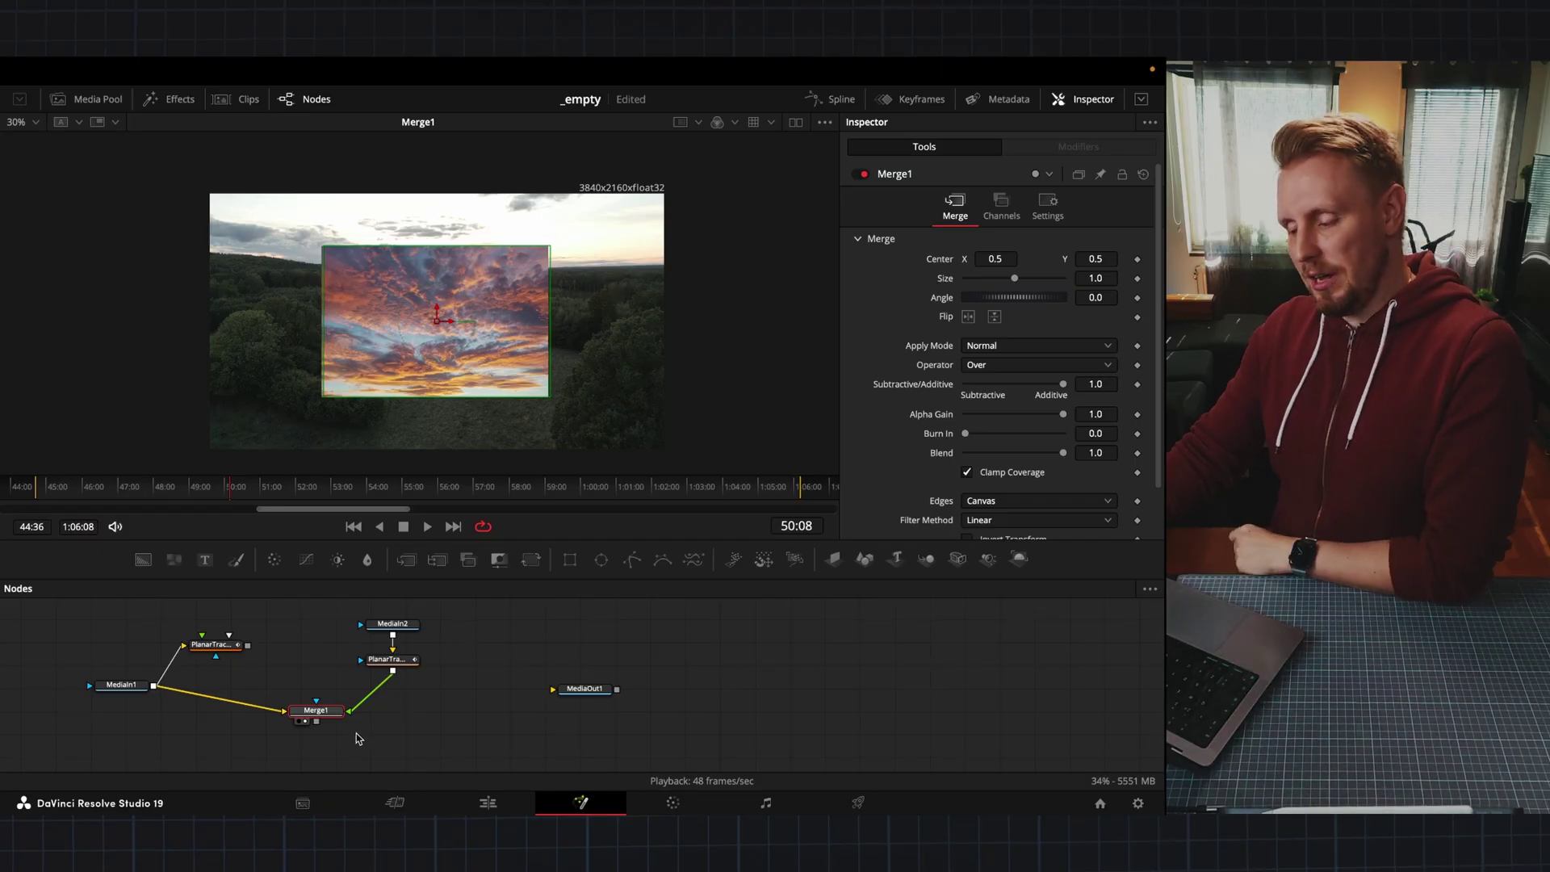
- Scale the sky in Merge1 to size 2.782 and move it up to the horizon, at Center Y about 1.56
left_click_drag(1096, 278, 1198, 277)
left_click_drag(1198, 278, 1219, 278)
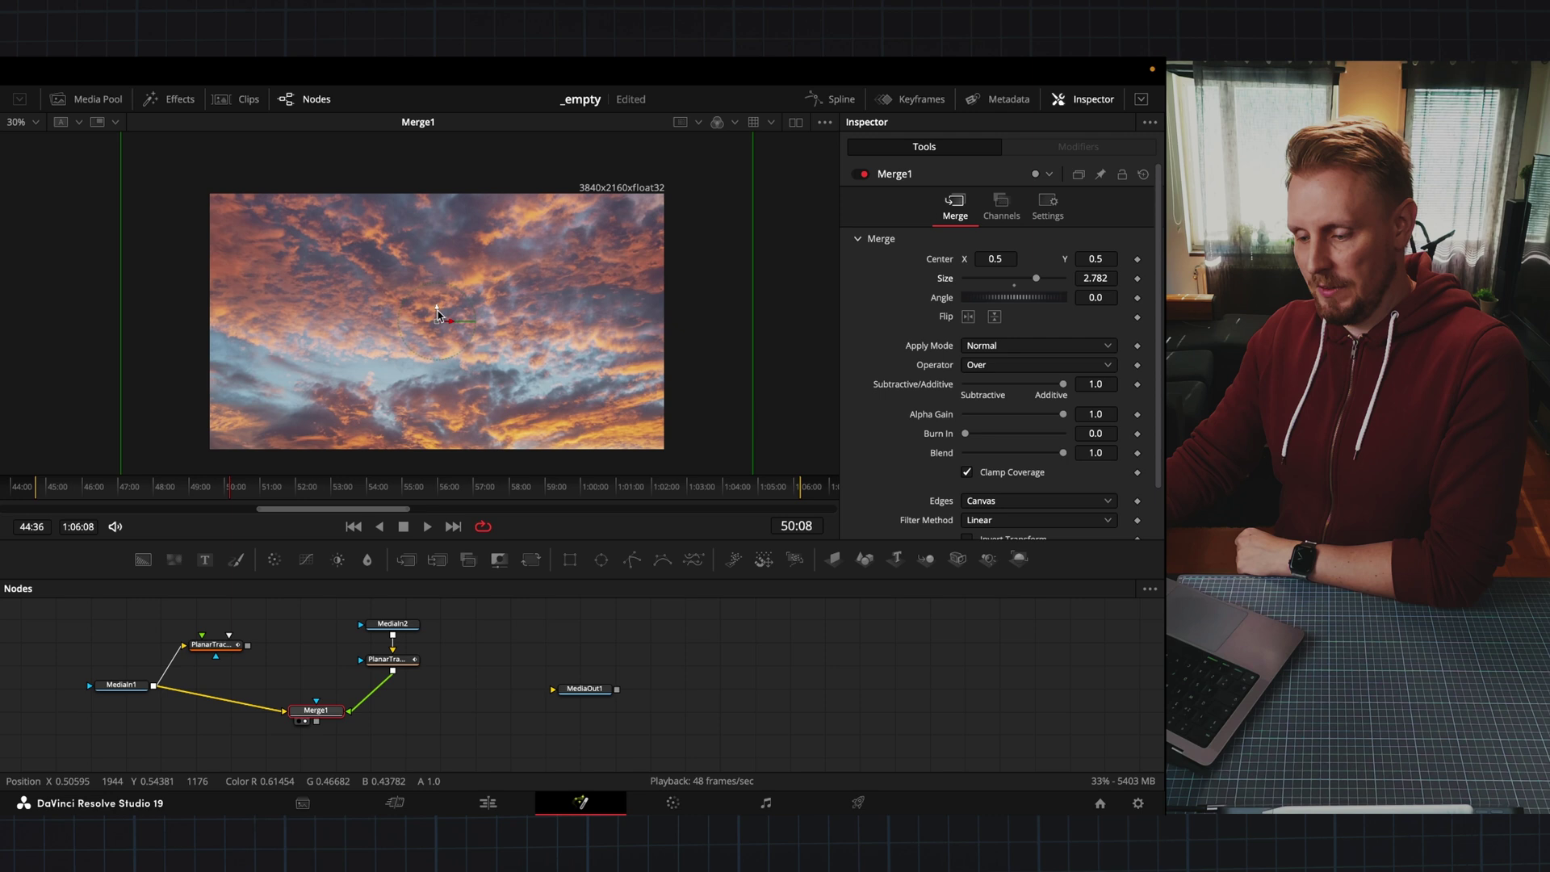
left_click_drag(441, 315, 473, 153)
scroll(441, 166, "up", 5)
scroll(459, 257, "up", 1)
scroll(457, 262, "up", 3)
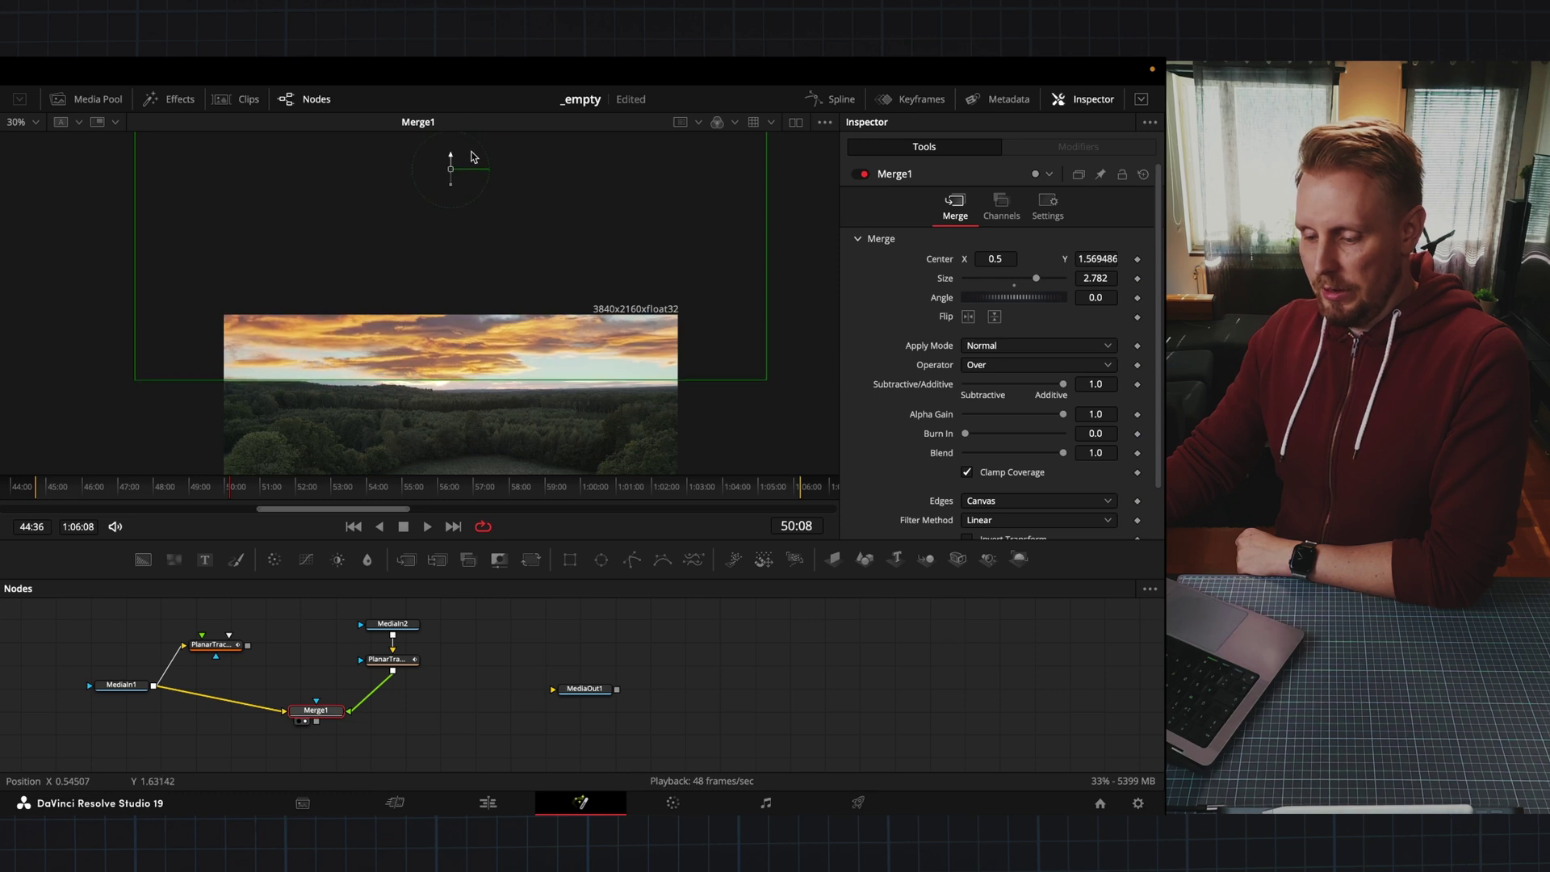
scroll(500, 267, "down", 4)
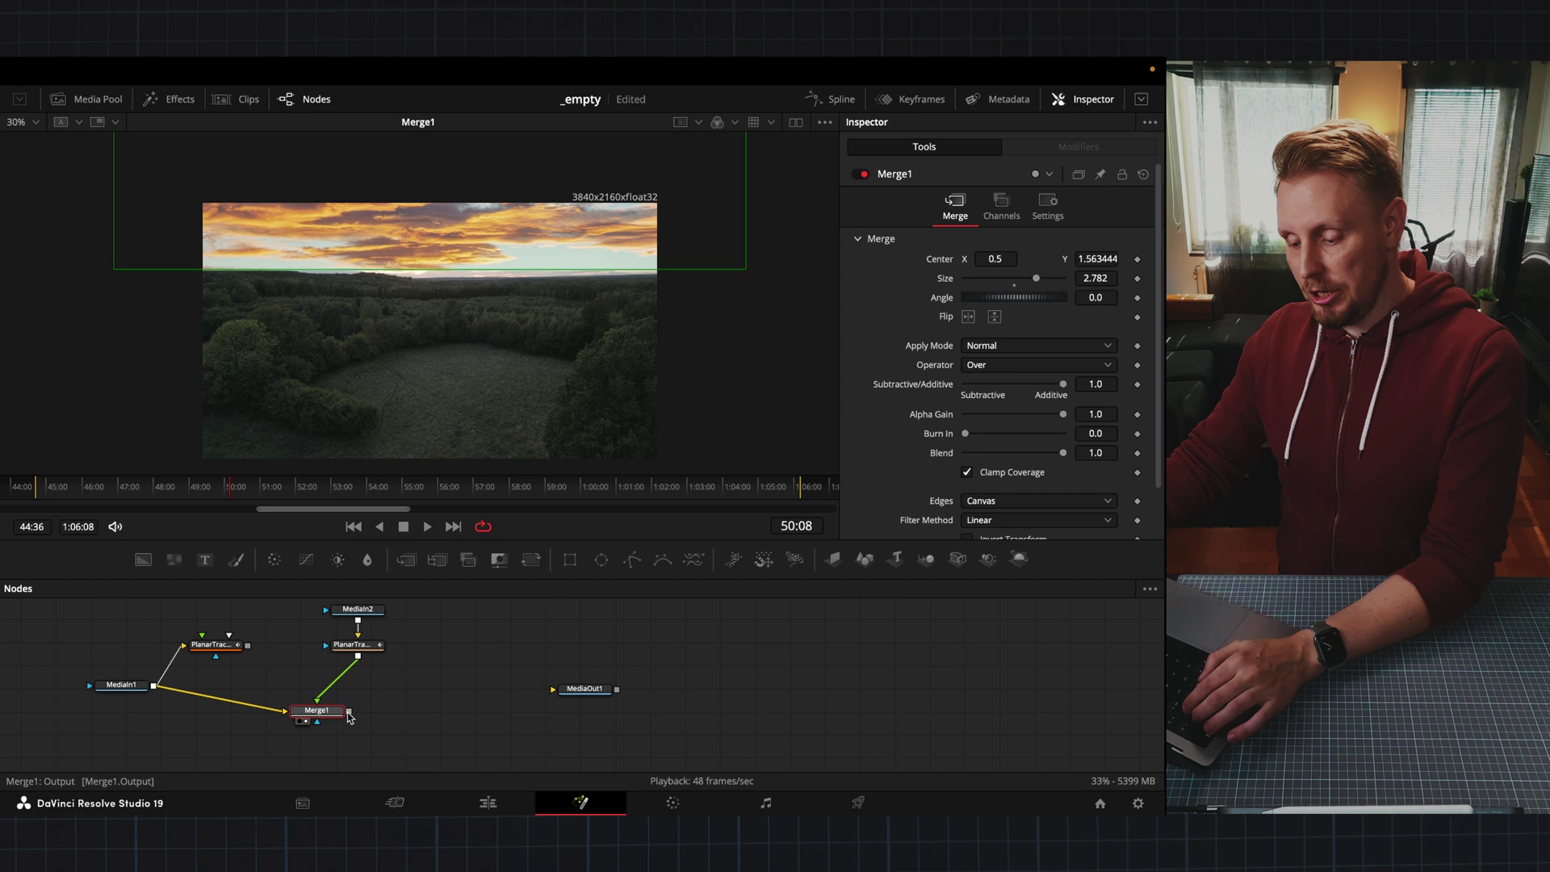
- Connect Merge1 to MediaOut1 and show the final output in the viewer
left_click_drag(348, 713, 558, 695)
left_click(583, 691)
key("2")
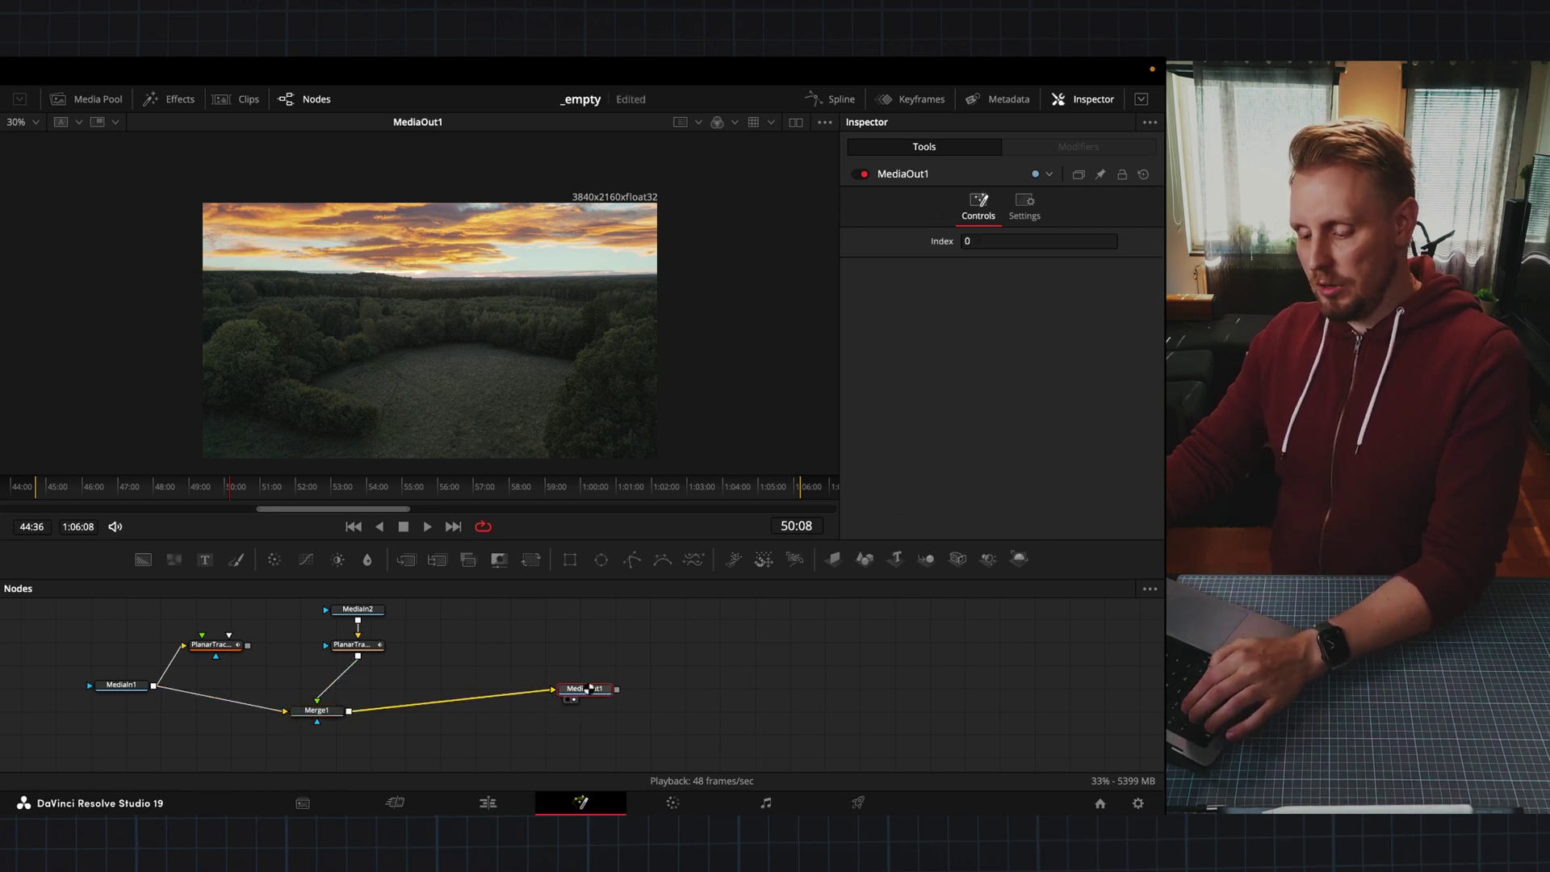
scroll(524, 389, "down", 2)
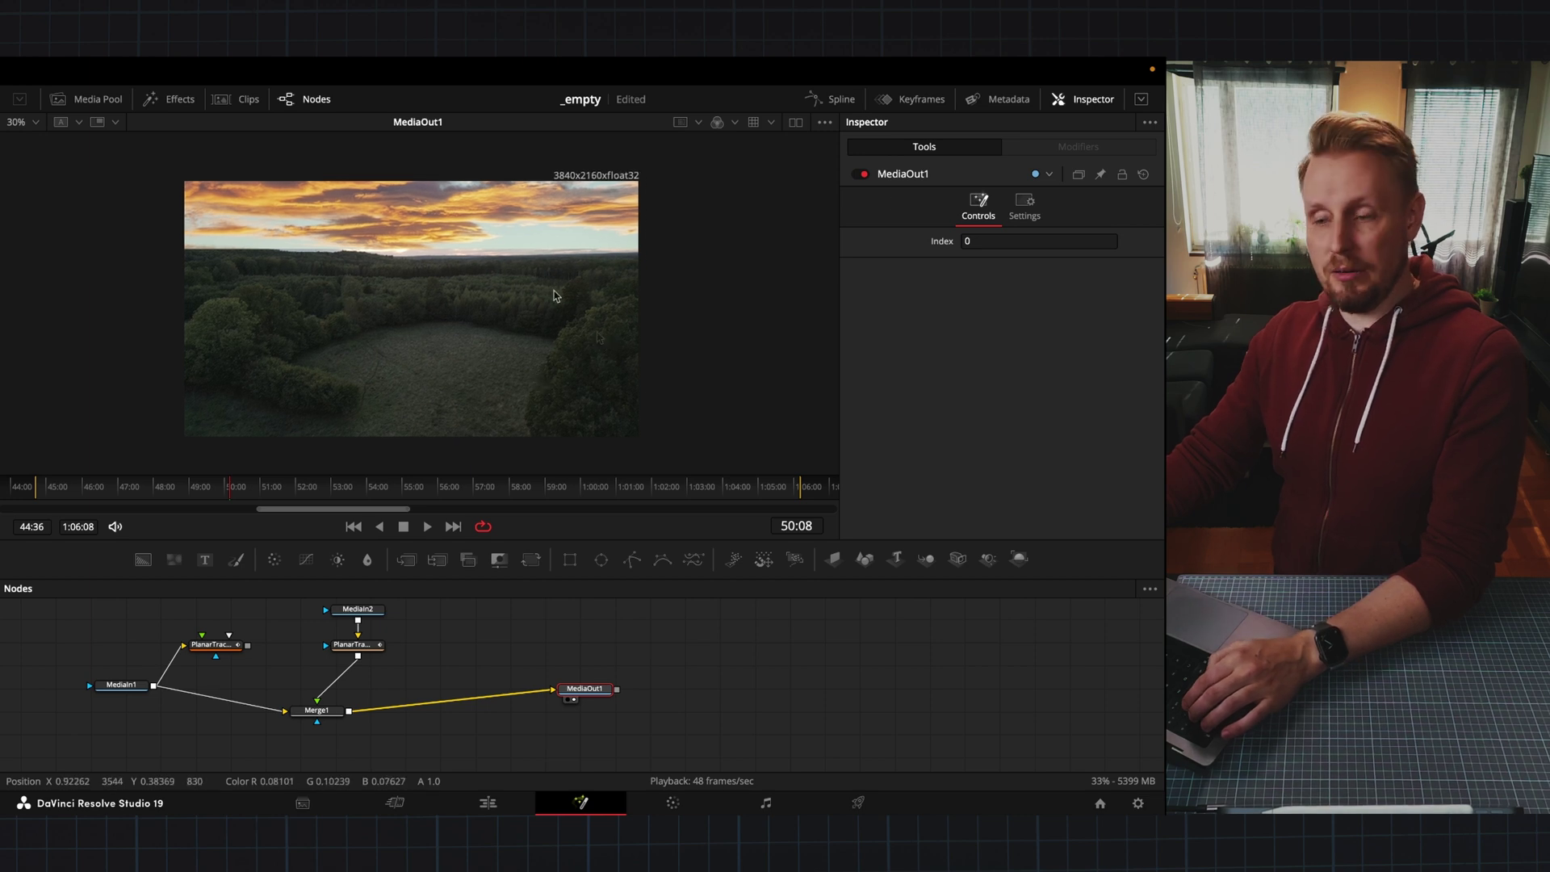
left_click(1094, 104)
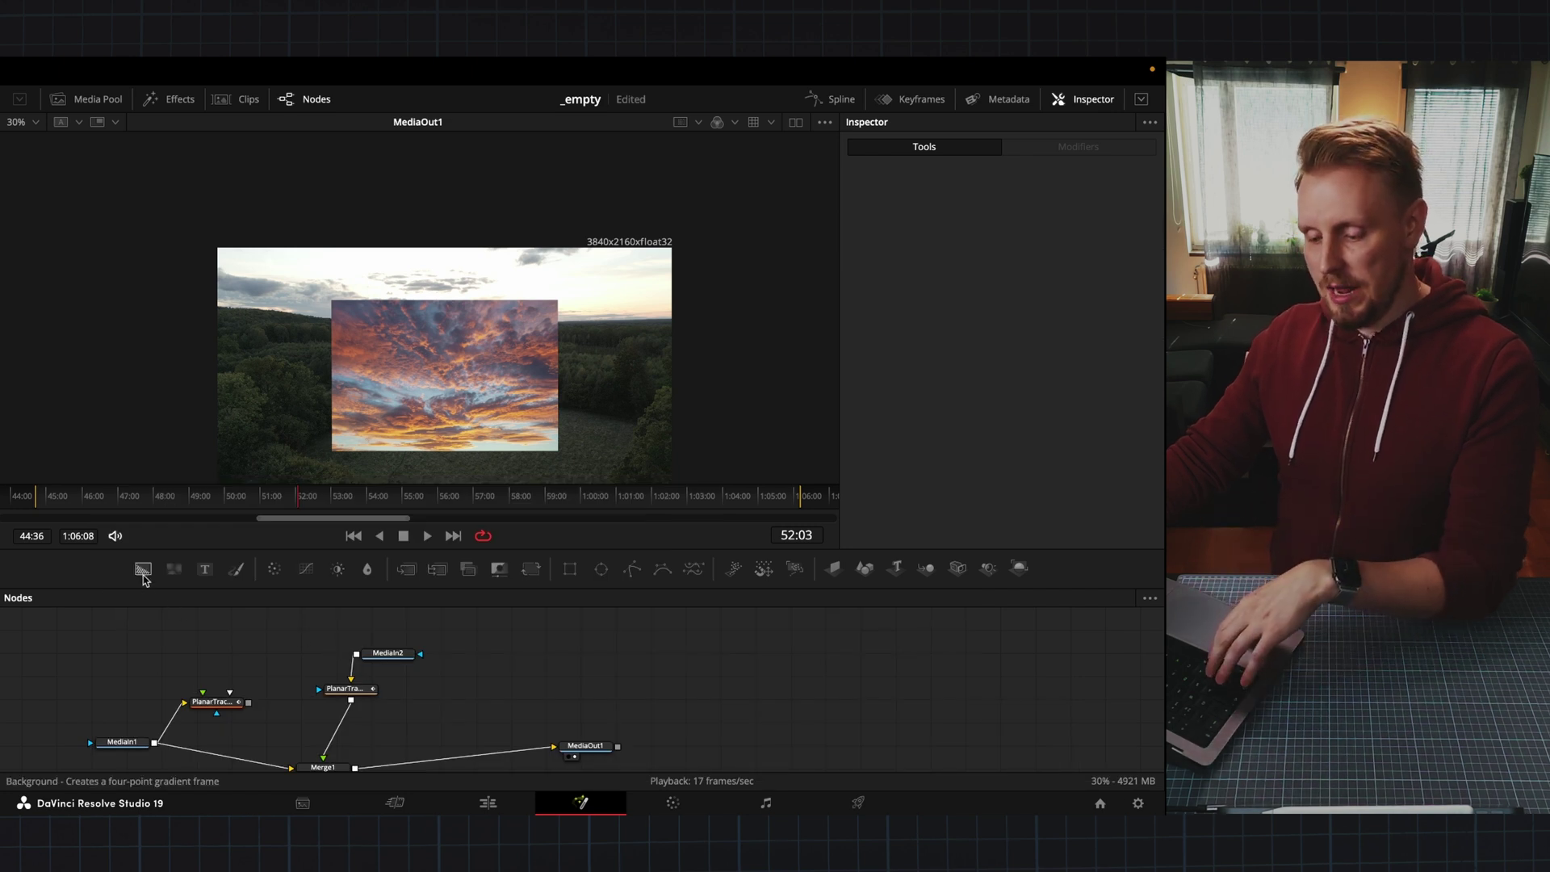
- Add a Background node and a new Merge node, with the background feeding the merge's background input
left_click(143, 570)
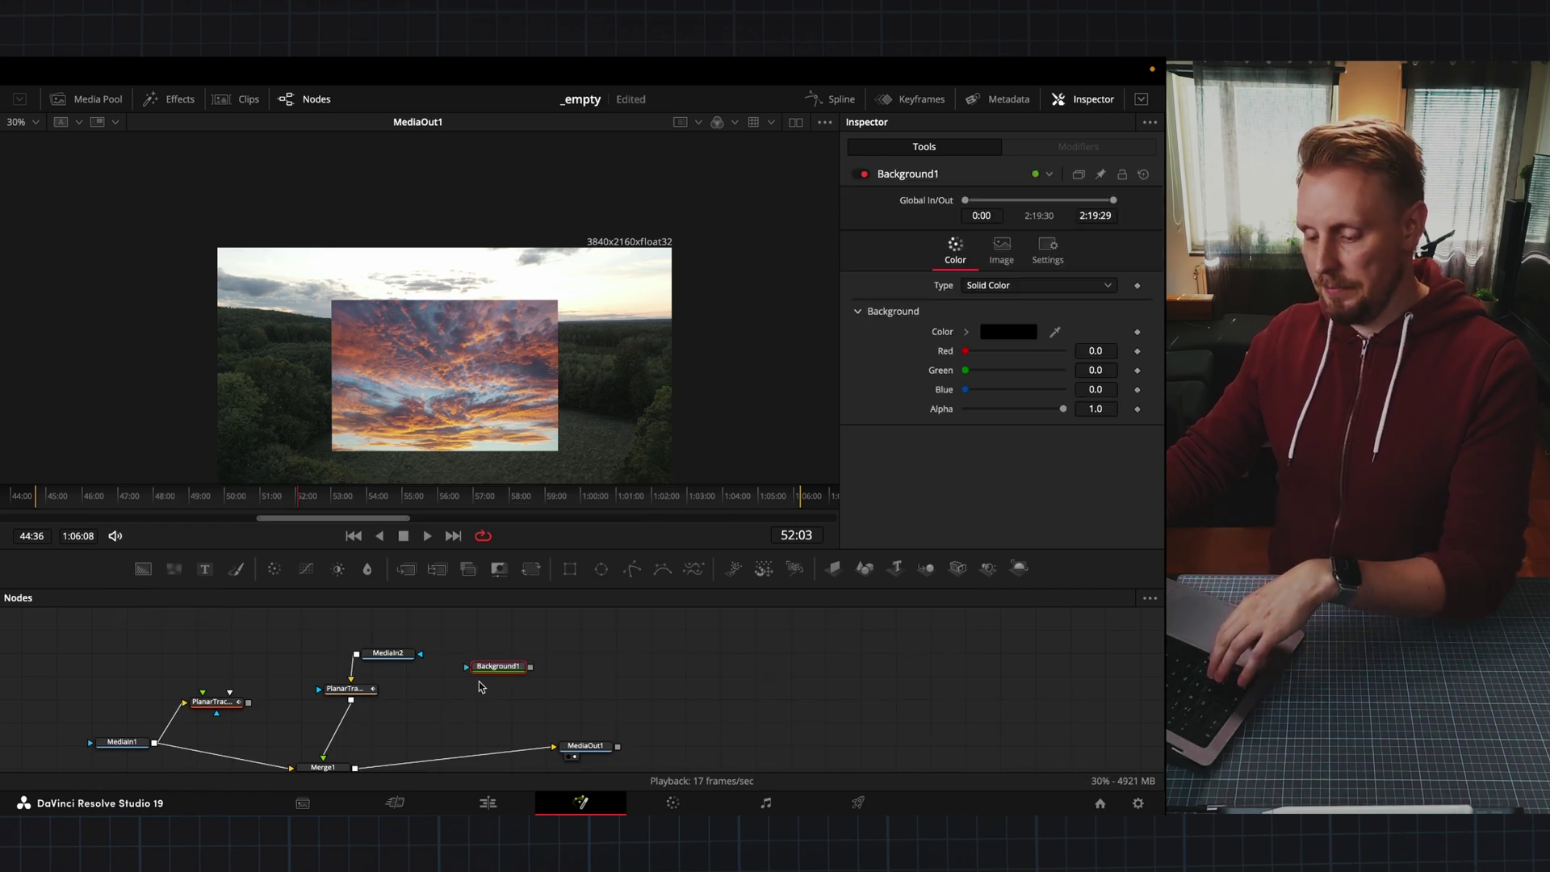
left_click(406, 570)
left_click_drag(510, 687, 544, 680)
left_click_drag(486, 688, 478, 644)
left_click(549, 679)
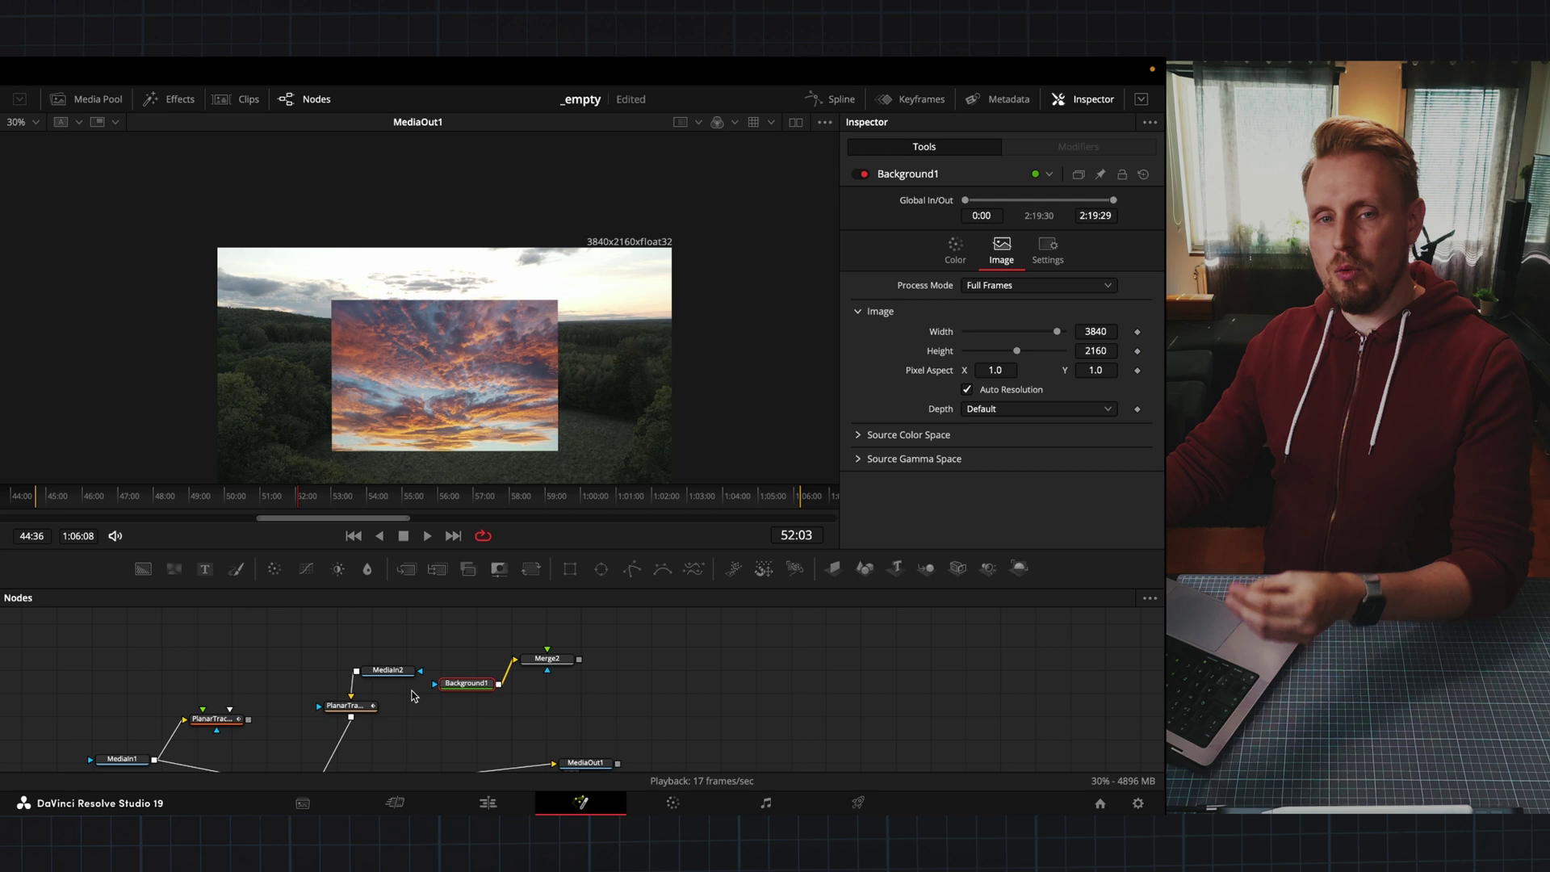
- Disconnect MediaIn2 from the planar transform and connect it to Merge2 as the foreground over Background1
left_click_drag(360, 706, 345, 718)
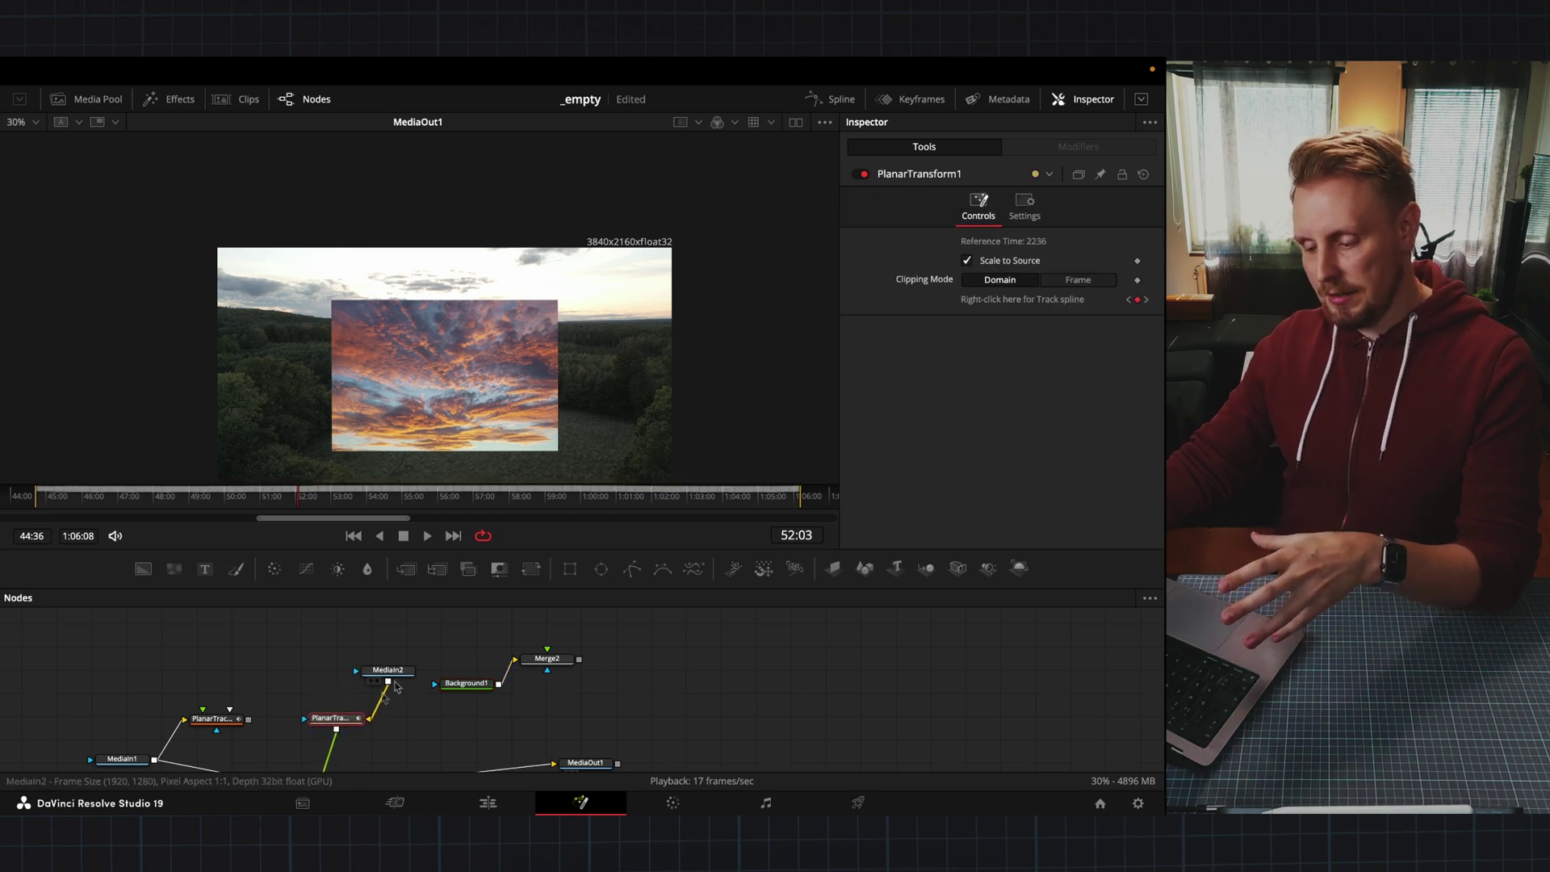
left_click_drag(390, 673, 377, 663)
left_click(347, 700)
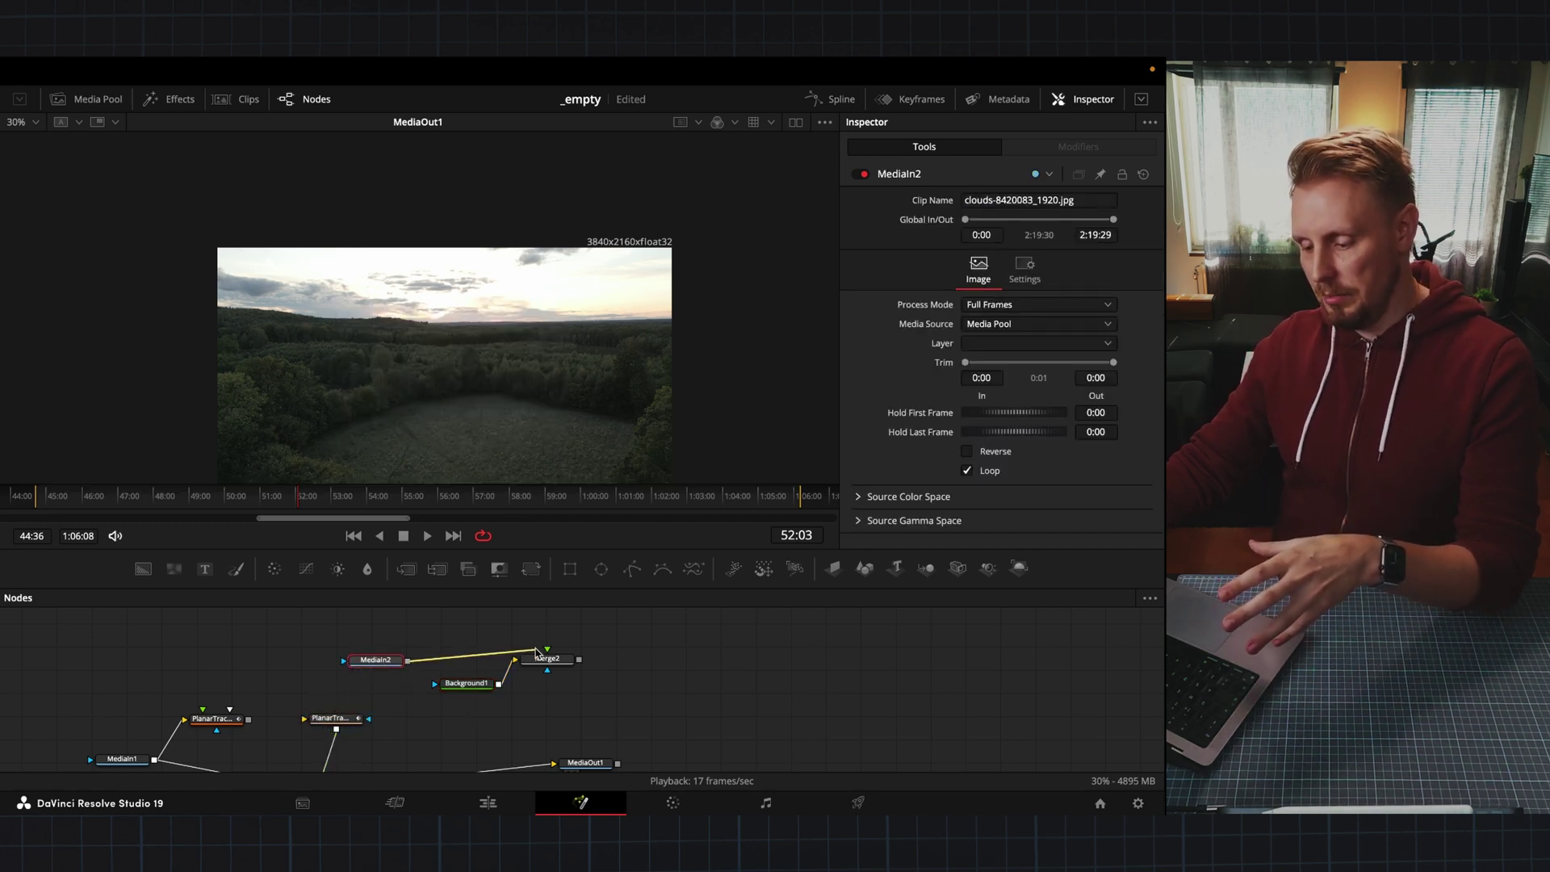
left_click_drag(548, 659, 521, 677)
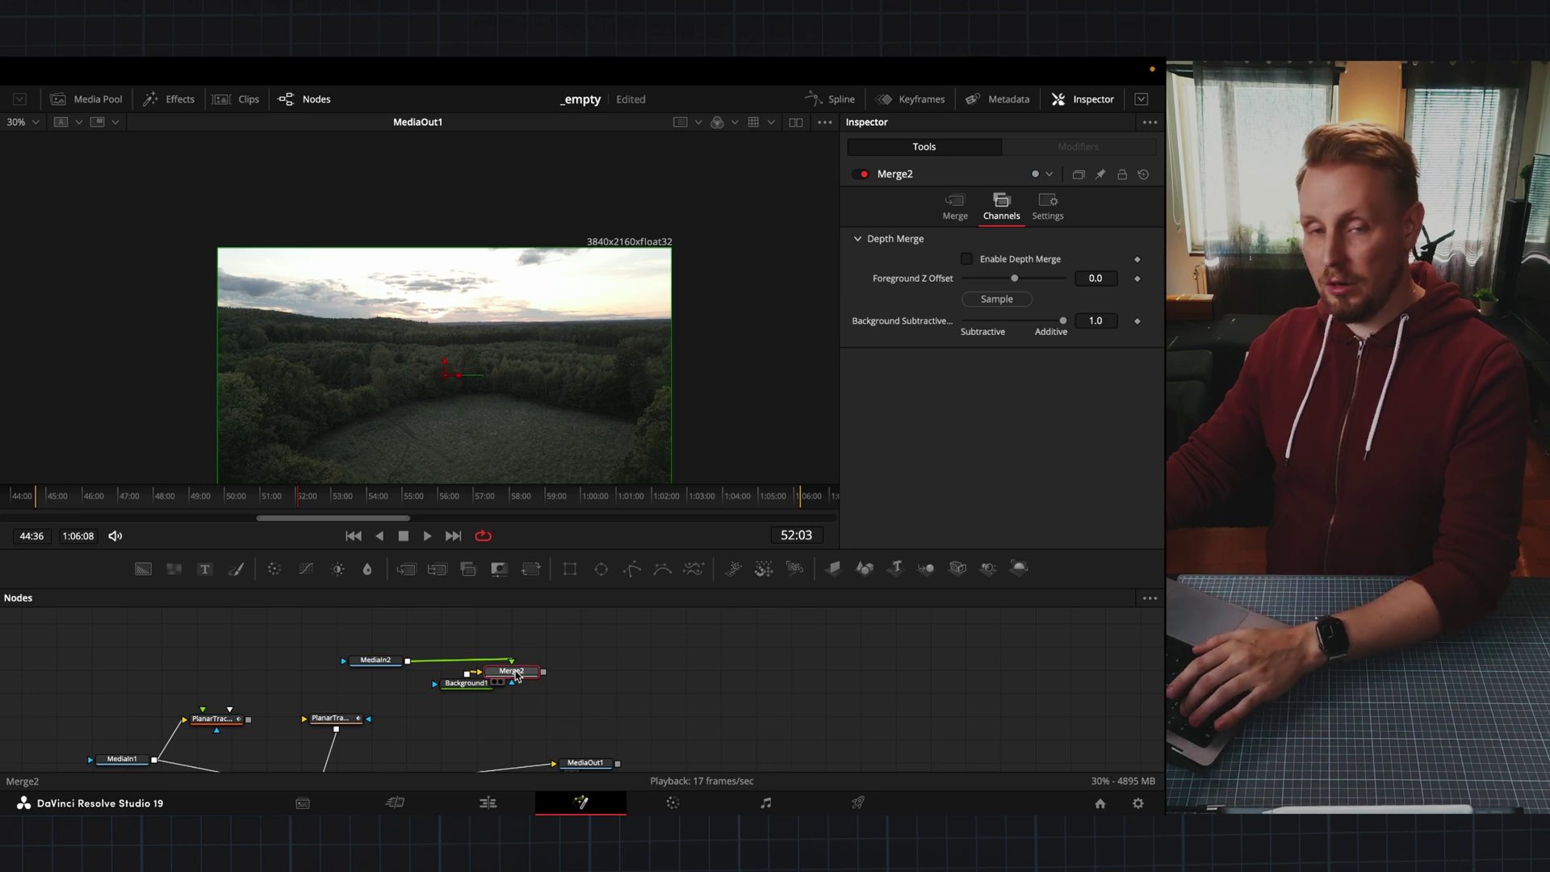
- Show Merge2 in the viewer and rearrange its nodes, with Background1 directly below Merge2 and MediaIn2 beside it
scroll(596, 336, "down", 3)
key("1")
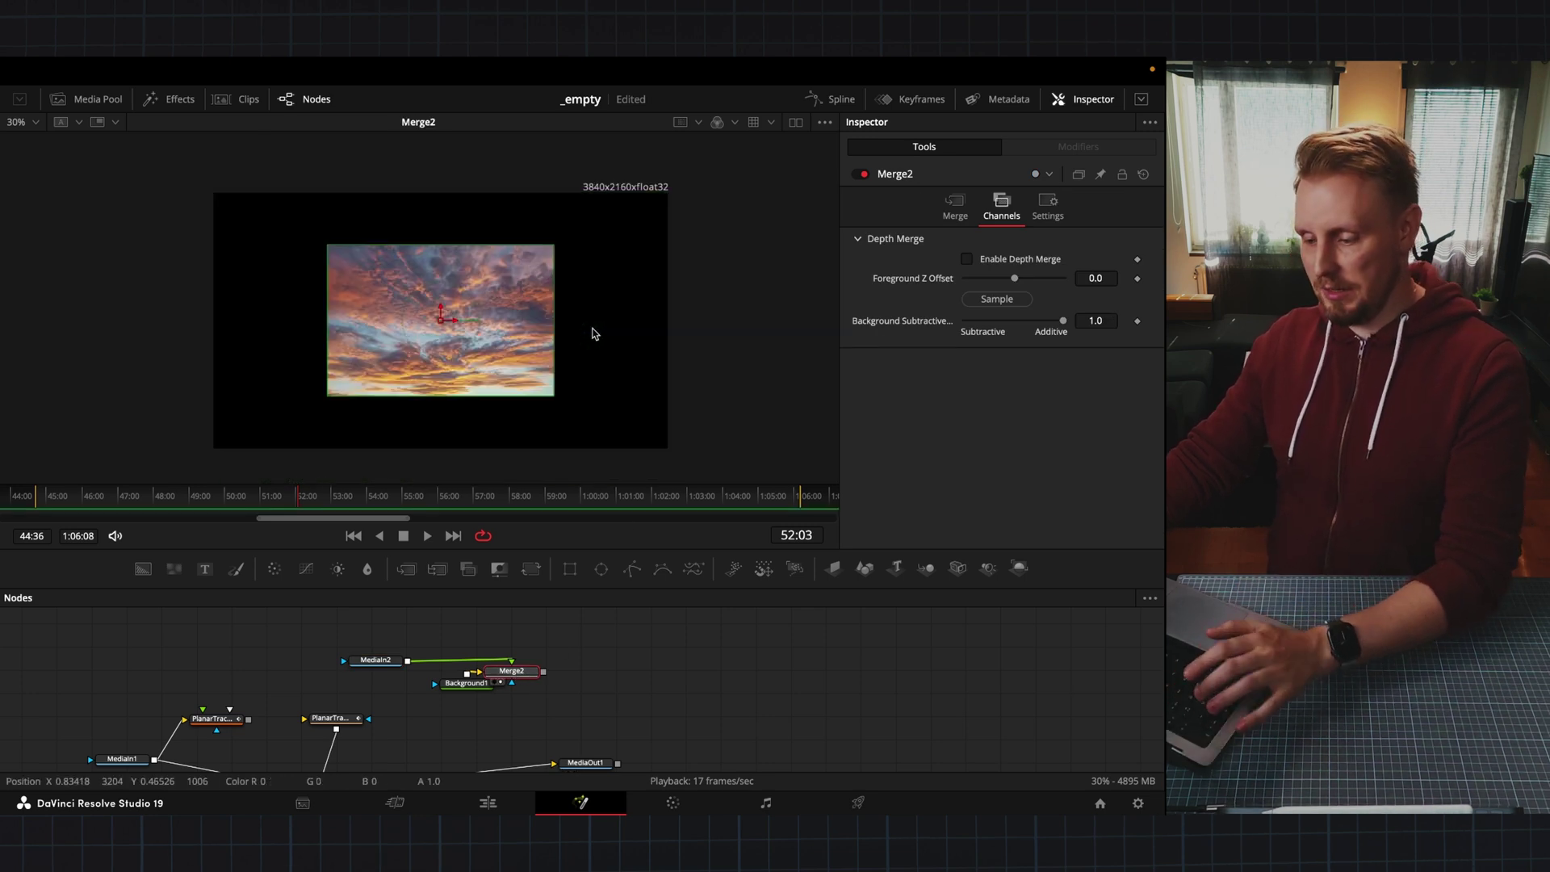
left_click_drag(464, 688, 436, 714)
left_click_drag(516, 672, 511, 682)
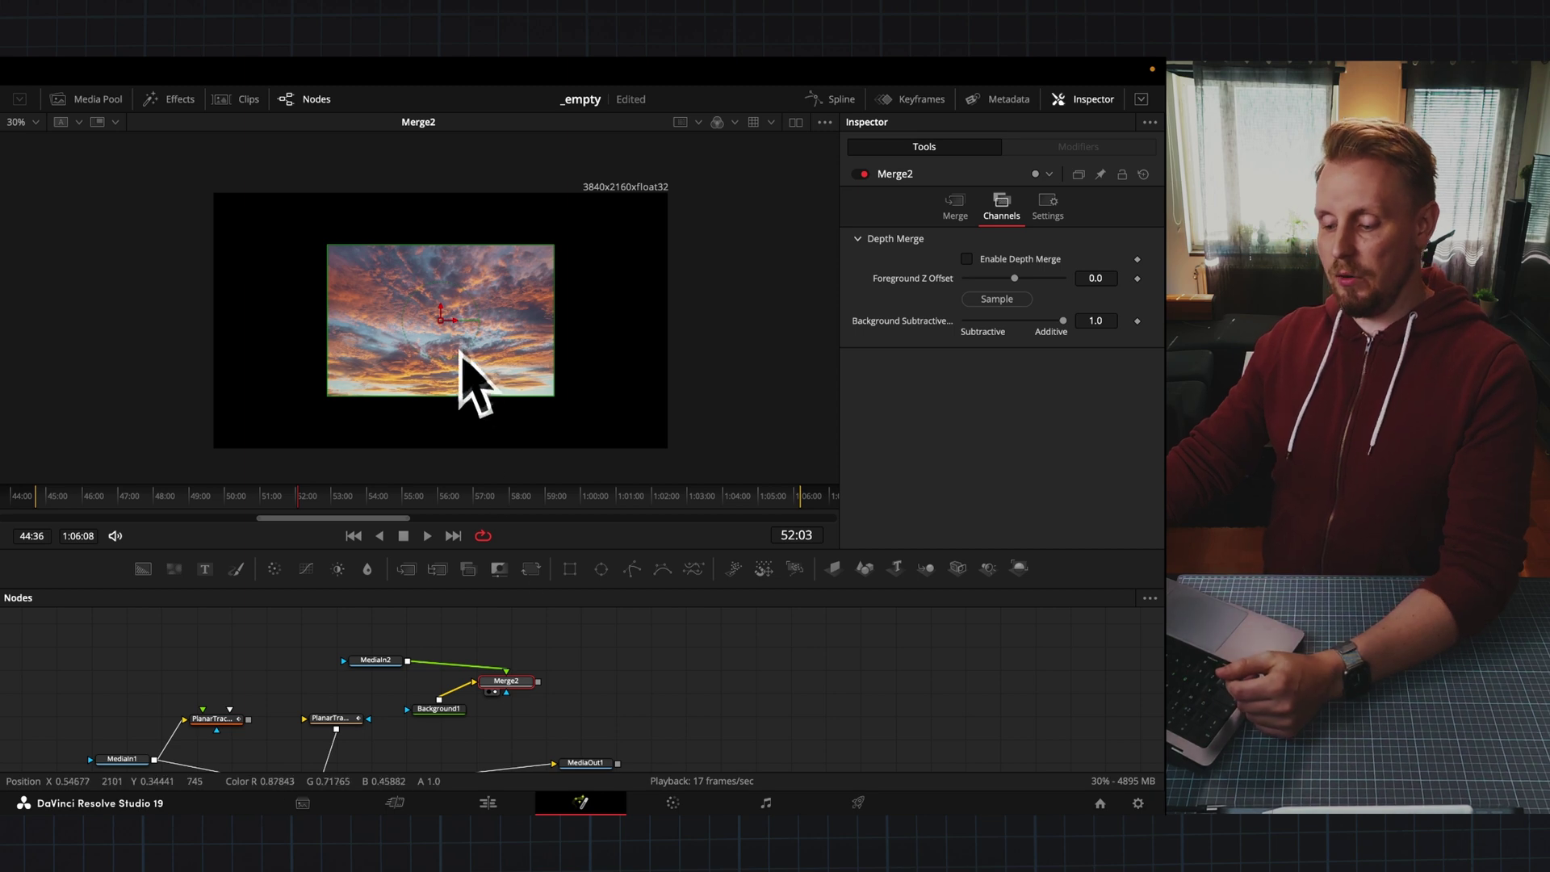
left_click_drag(439, 709, 479, 712)
left_click_drag(507, 682, 505, 647)
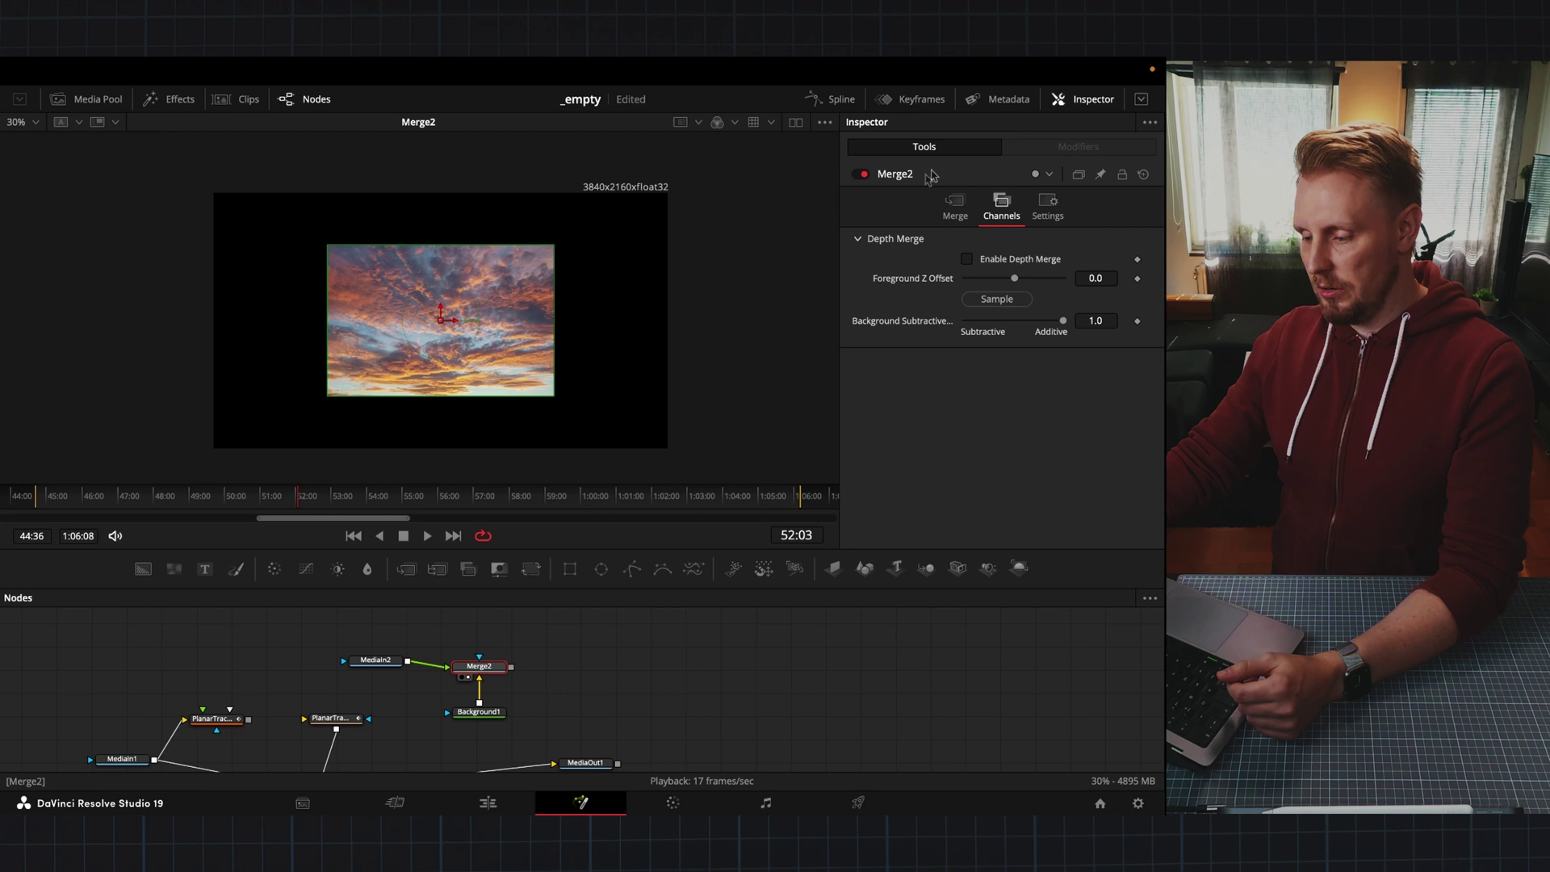
- Scale the sky in Merge2 to size 2.576 and move it up to Center Y about 1.46
left_click(956, 207)
left_click_drag(1098, 279, 1102, 278)
left_click_drag(440, 320, 452, 132)
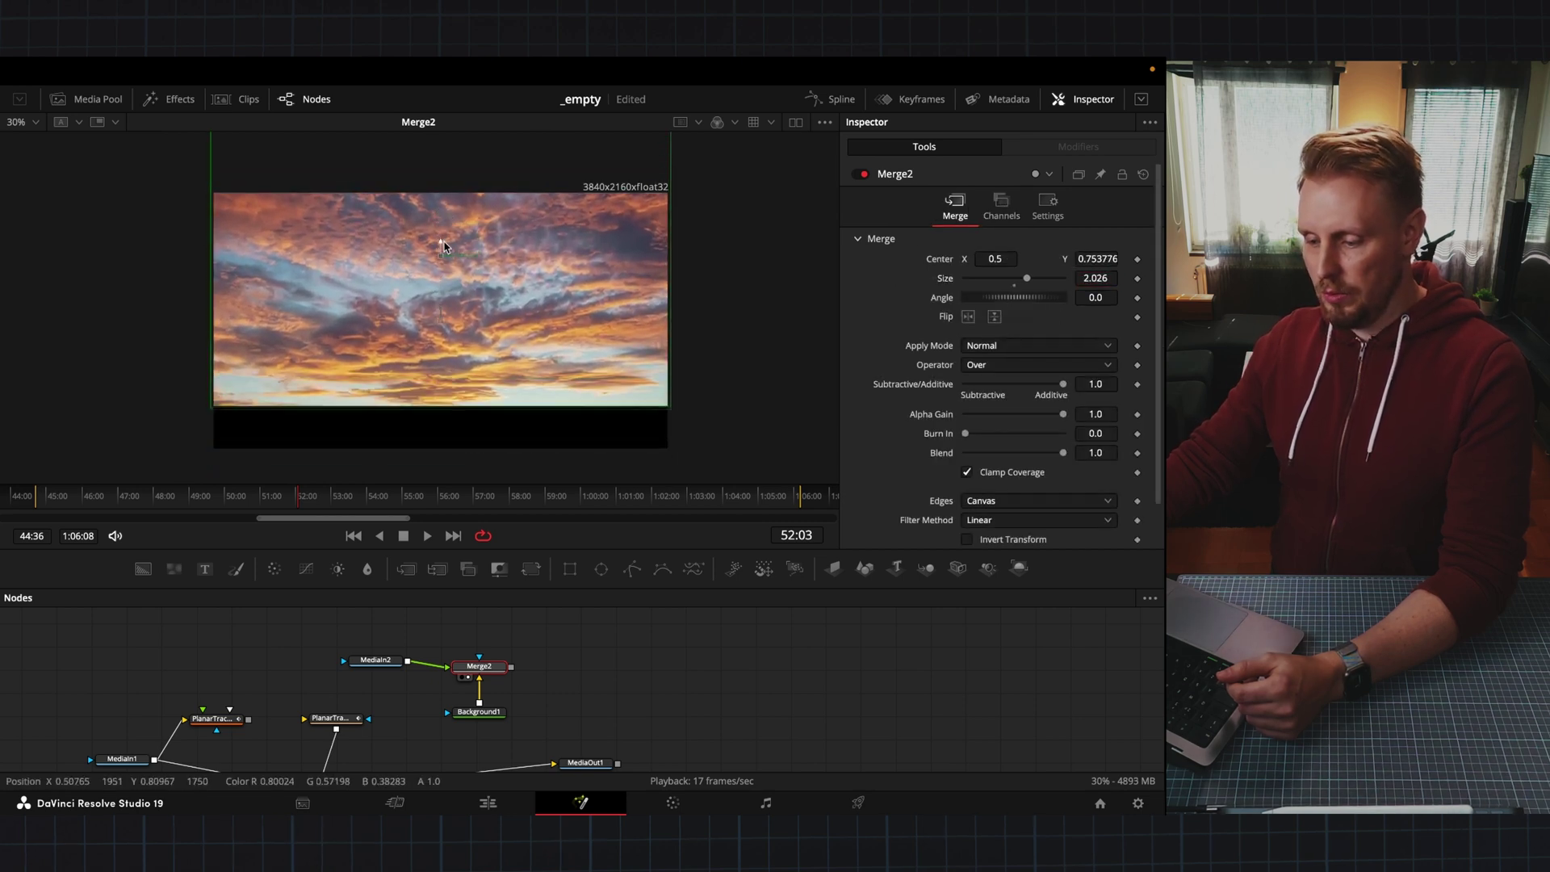
scroll(453, 198, "up", 5)
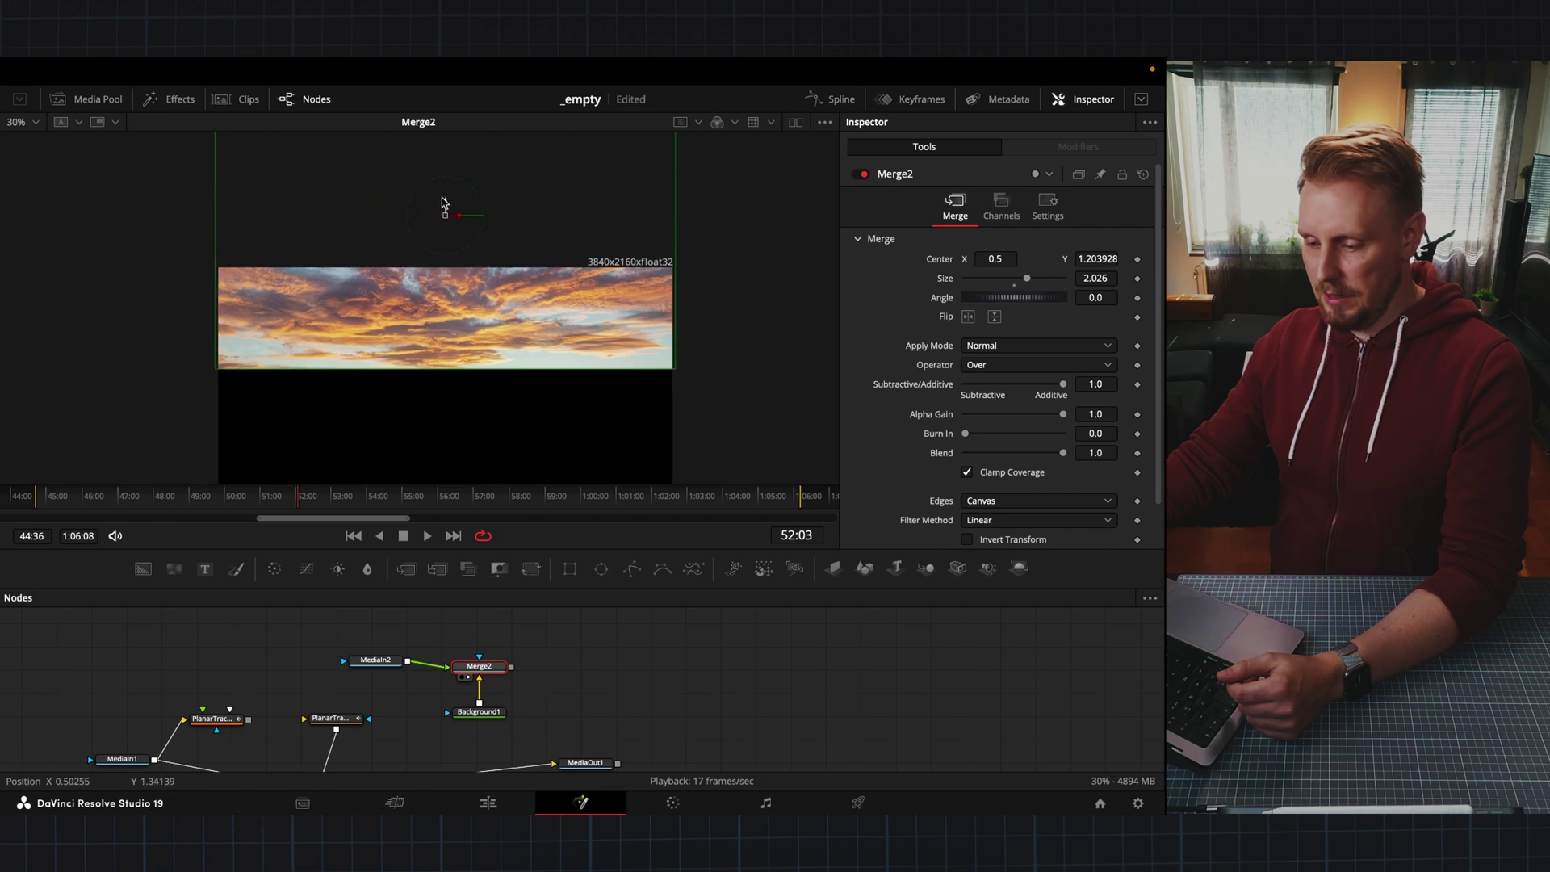
left_click_drag(444, 204, 444, 166)
scroll(446, 186, "down", 5)
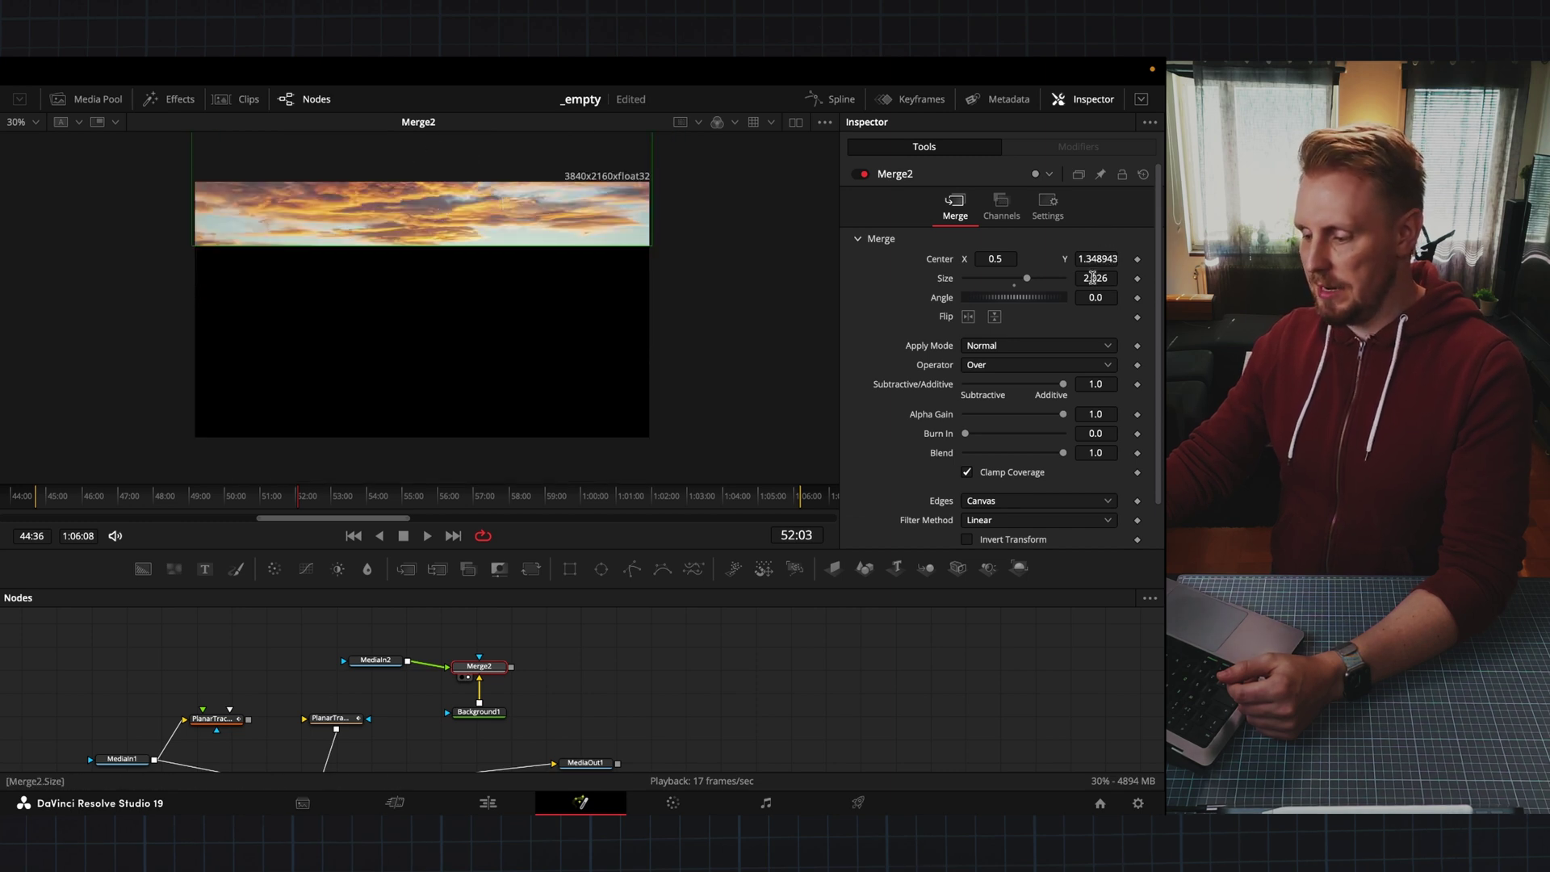
left_click_drag(1093, 278, 1118, 278)
scroll(318, 375, "up", 5)
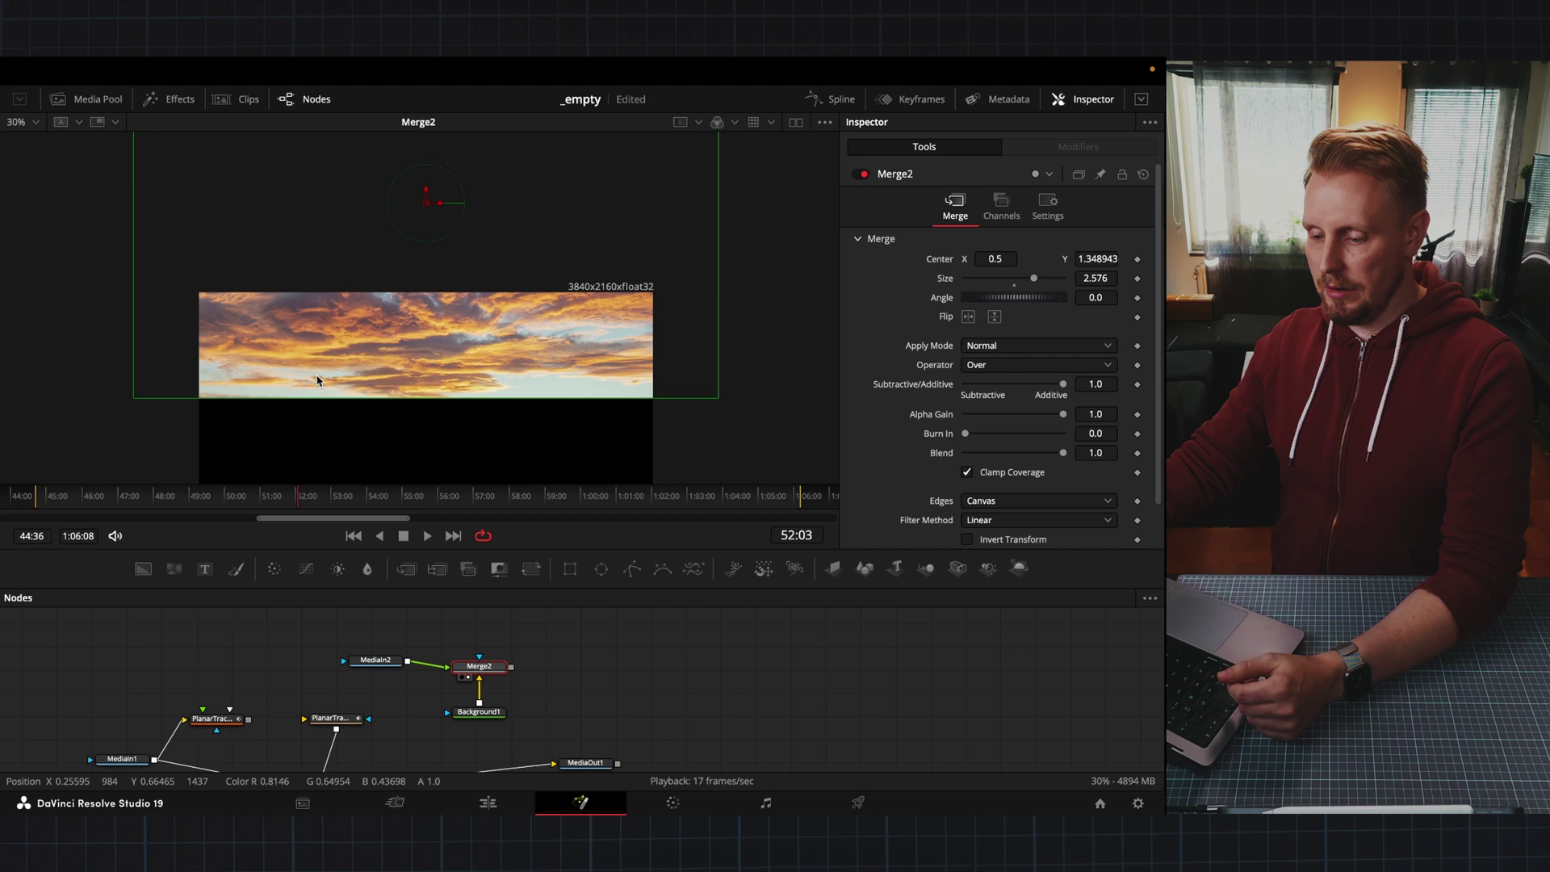
left_click_drag(431, 192, 427, 167)
scroll(492, 335, "down", 5)
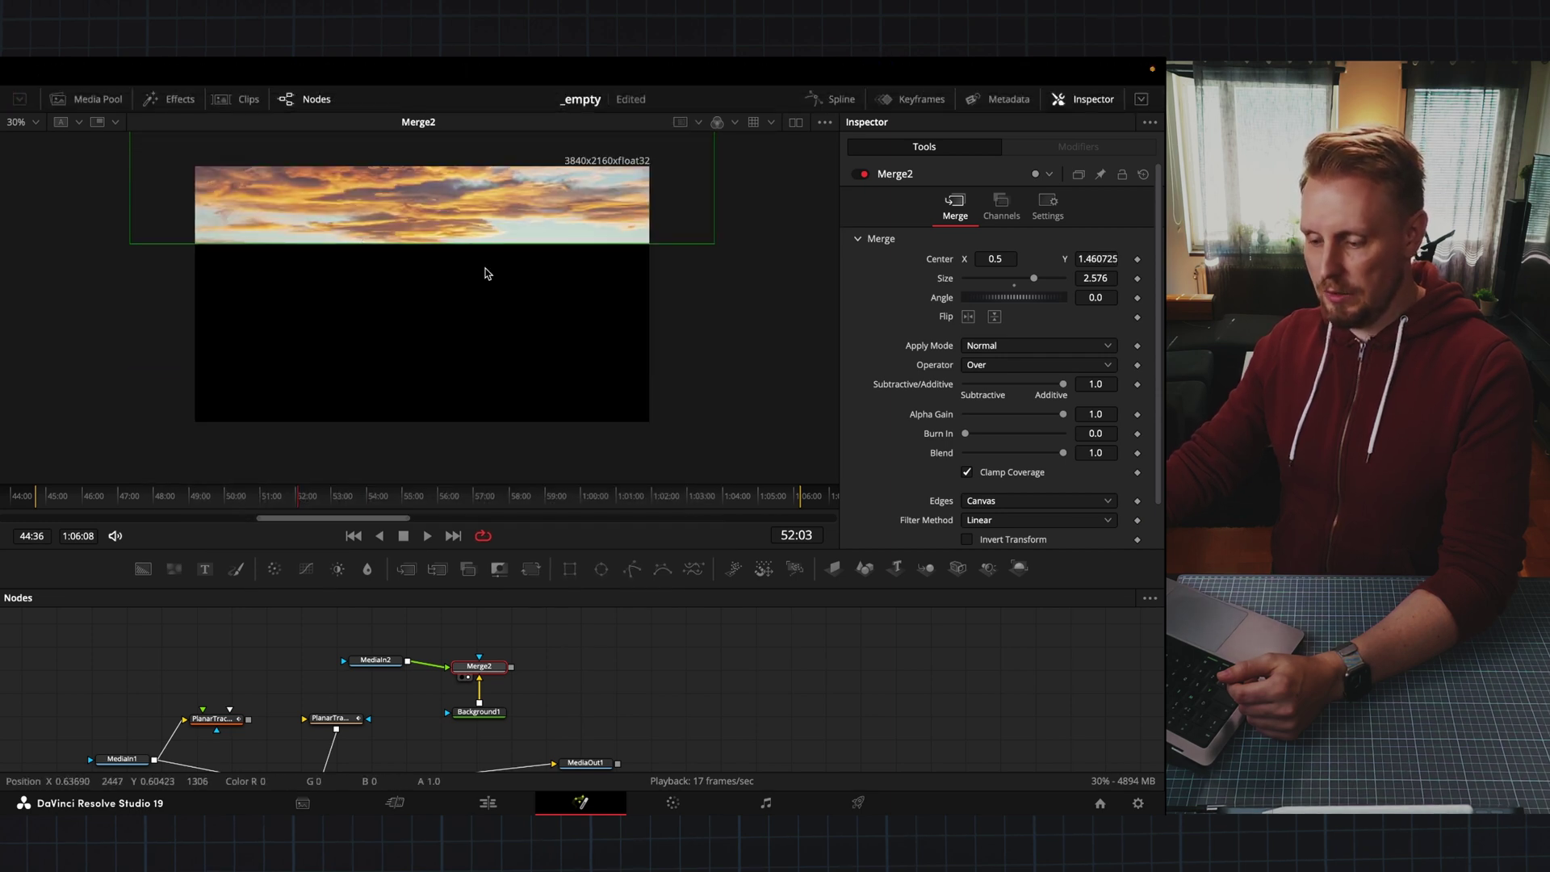
scroll(487, 274, "up", 5)
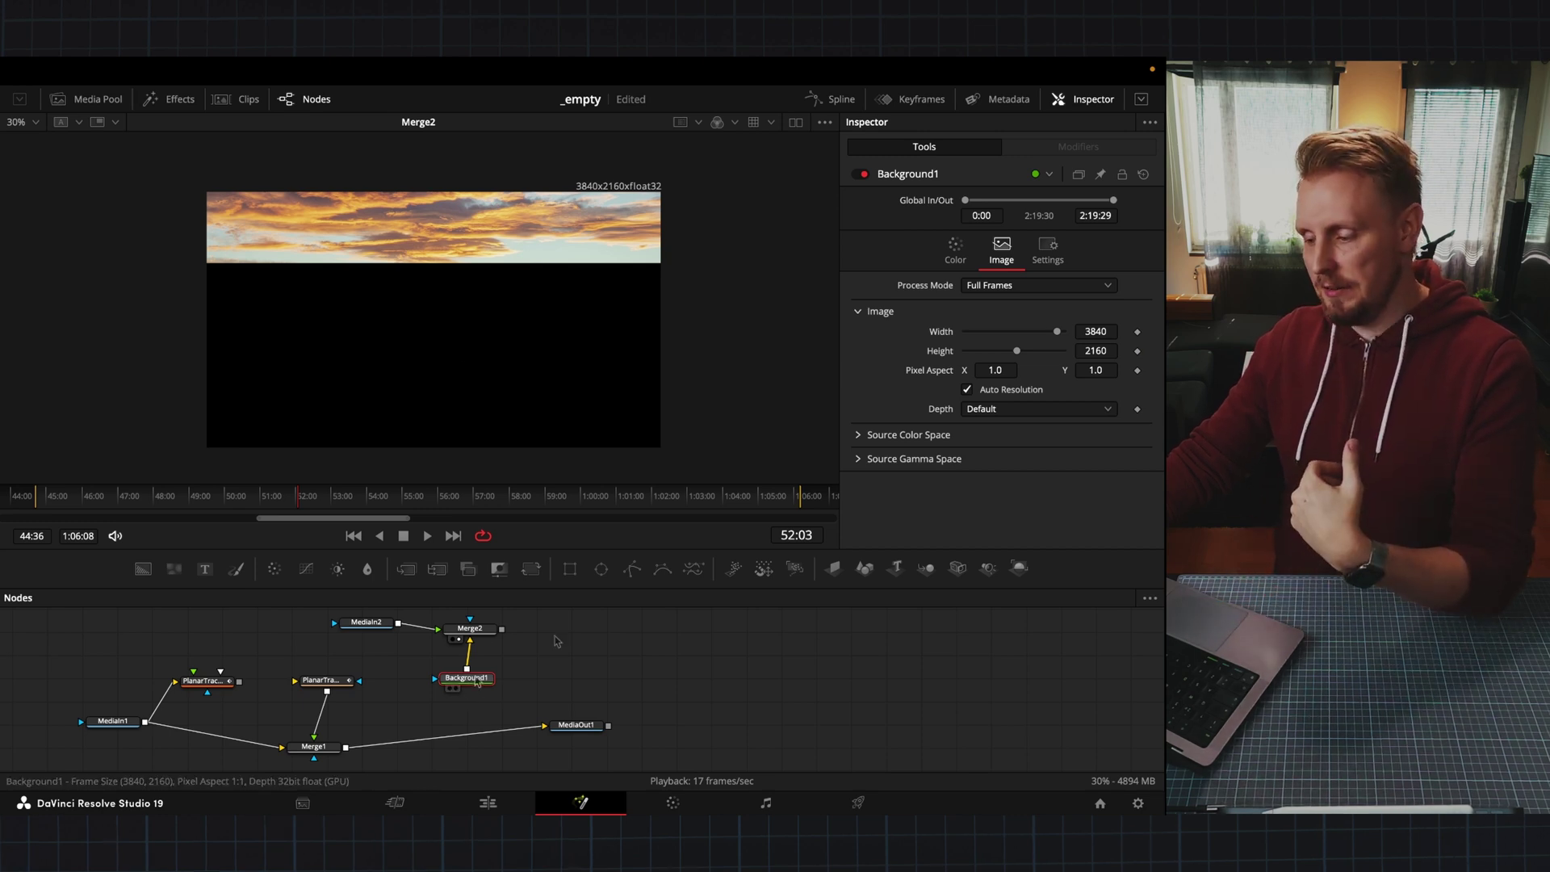
- Make Background1 fully transparent by lowering its alpha, and scrub through the Merge1 composite to check the sky
left_click(955, 248)
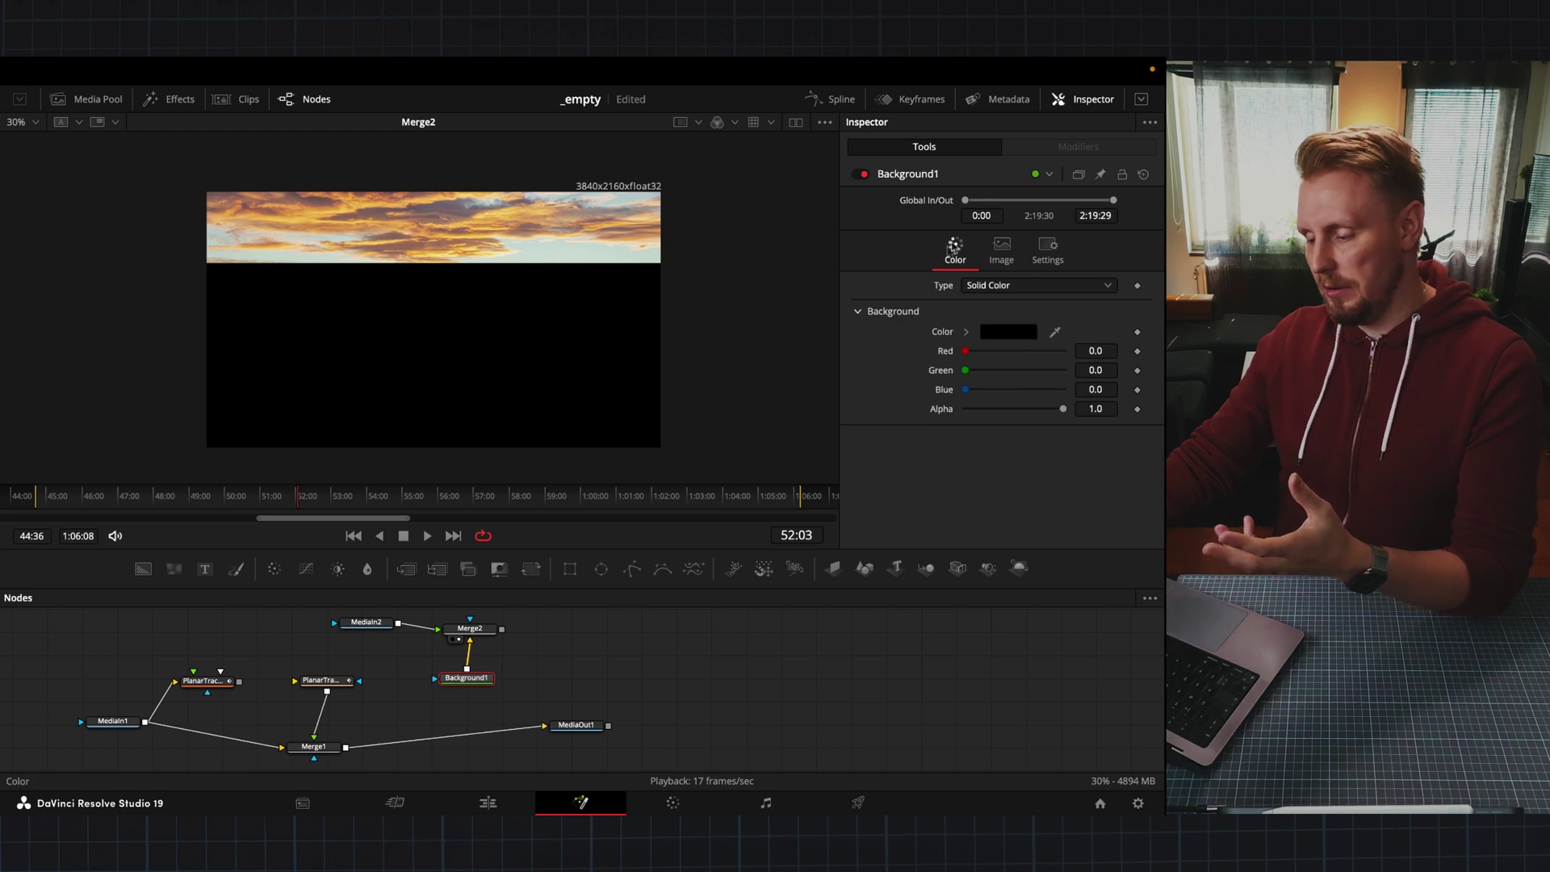
left_click_drag(1064, 410, 848, 440)
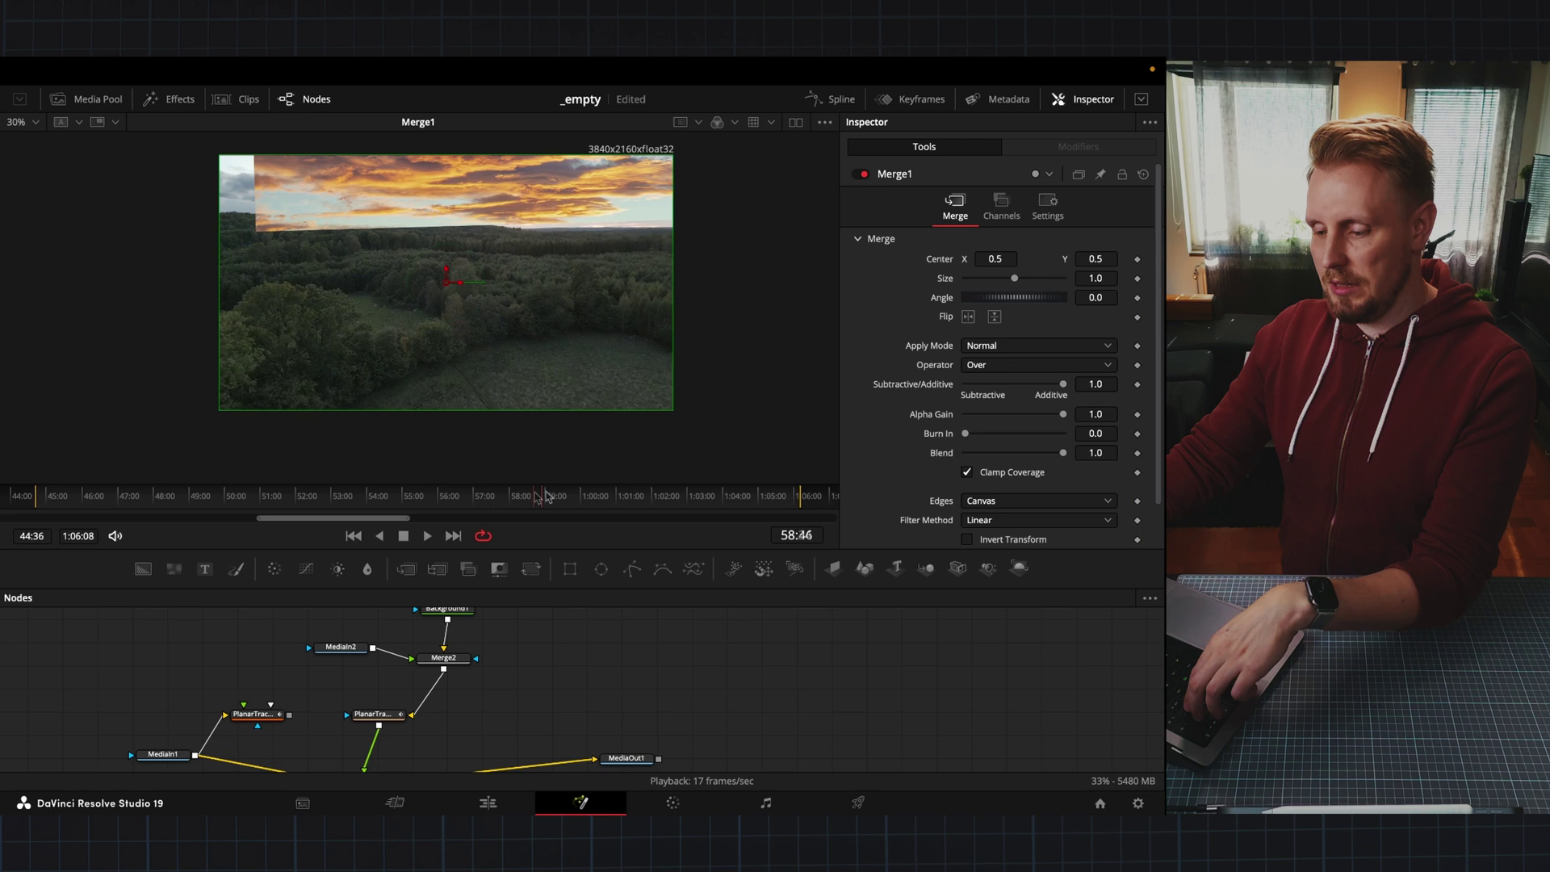
left_click_drag(434, 492, 405, 518)
scroll(449, 702, "up", 2)
scroll(502, 690, "down", 1)
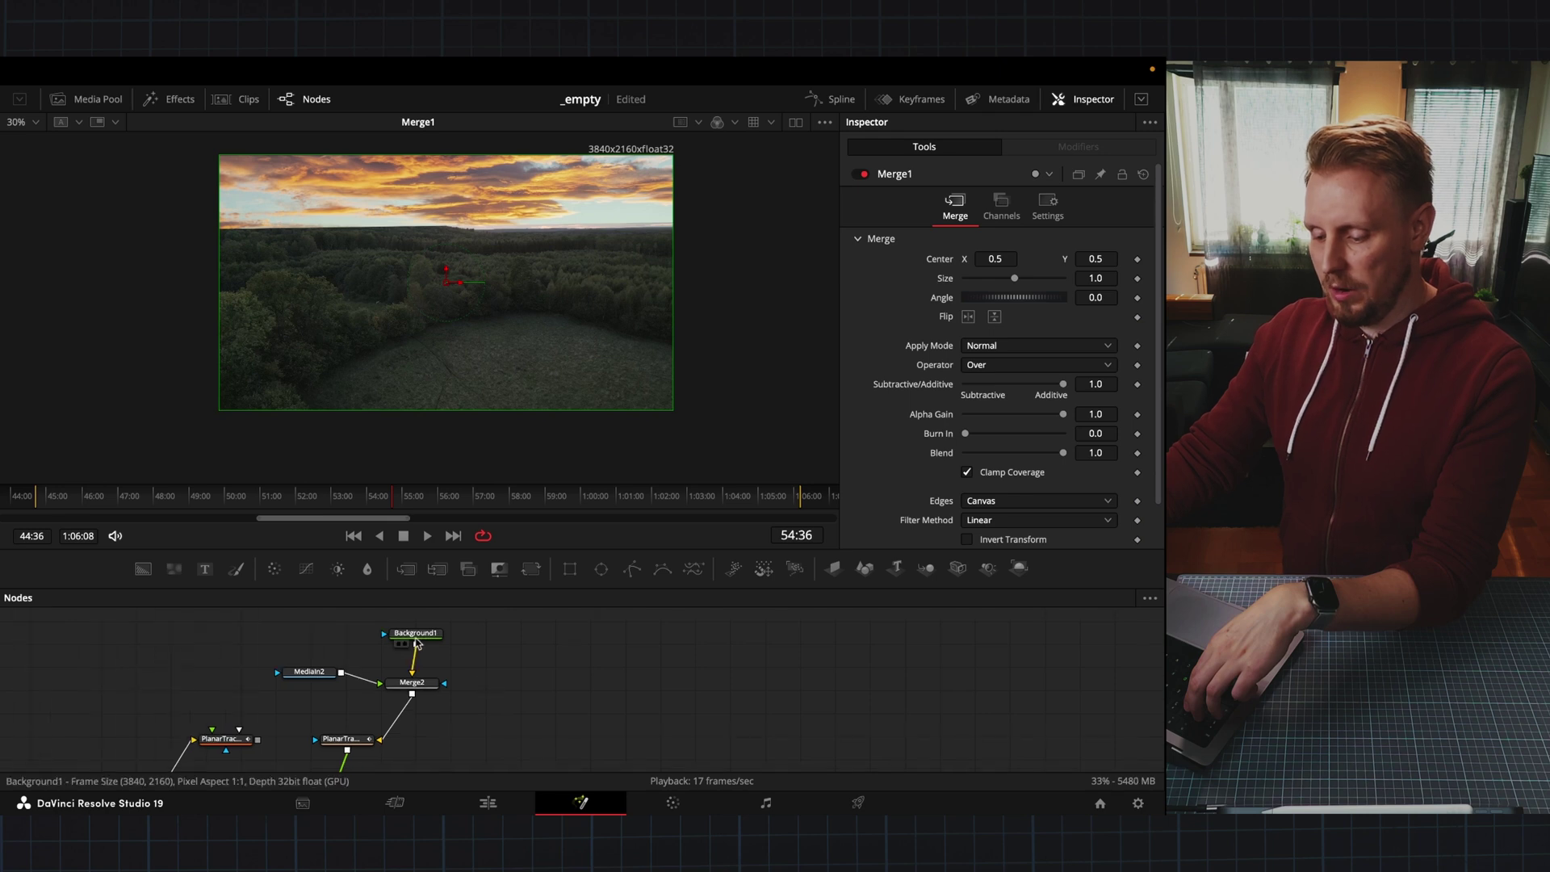
- Refit the sky in Merge2 with Center X about 0.336, Center Y about 1.624, size 2.772 and angle about -0.77
left_click(417, 634)
left_click(414, 683)
scroll(488, 188, "up", 5)
left_click_drag(488, 187, 412, 187)
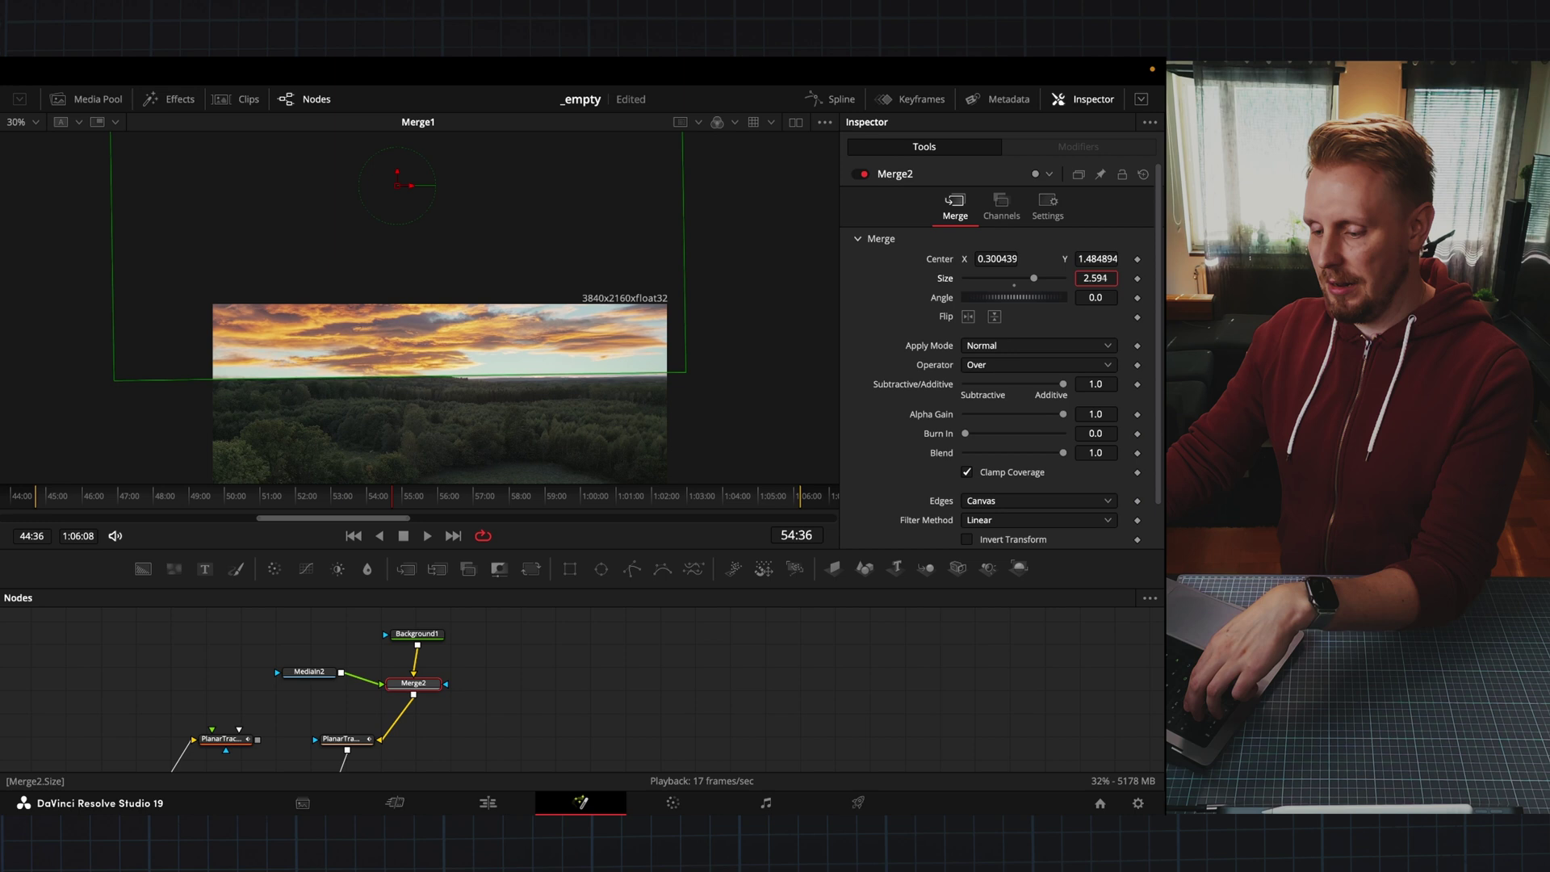
left_click_drag(1096, 278, 1111, 279)
mouse_move(396, 177)
left_mouse_down()
mouse_move(398, 155)
mouse_move(415, 176)
left_mouse_up()
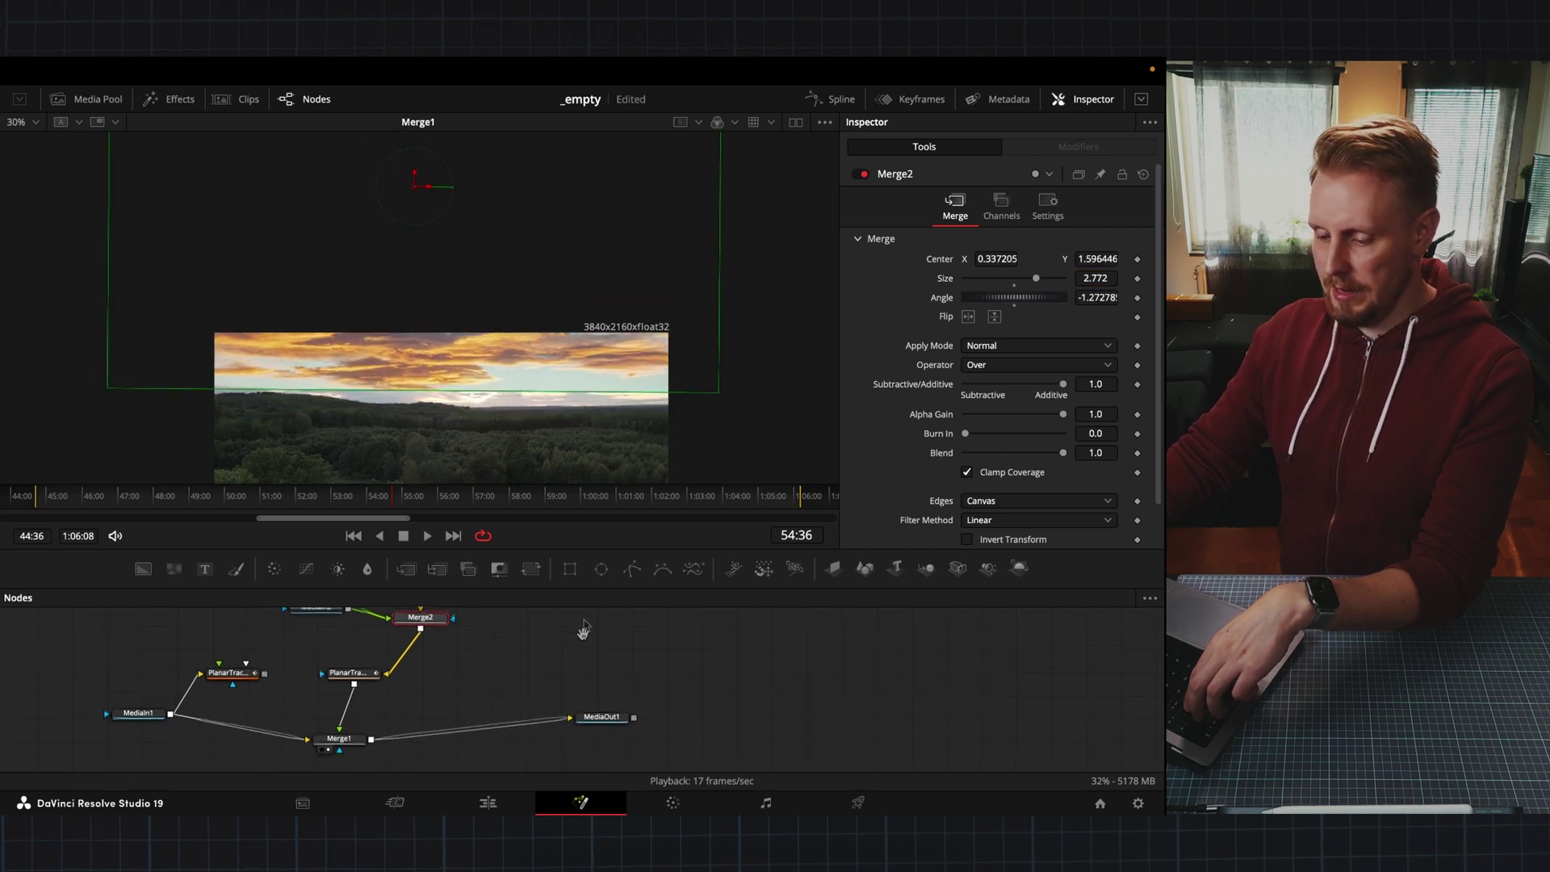
left_click_drag(397, 671, 396, 673)
left_click(460, 640)
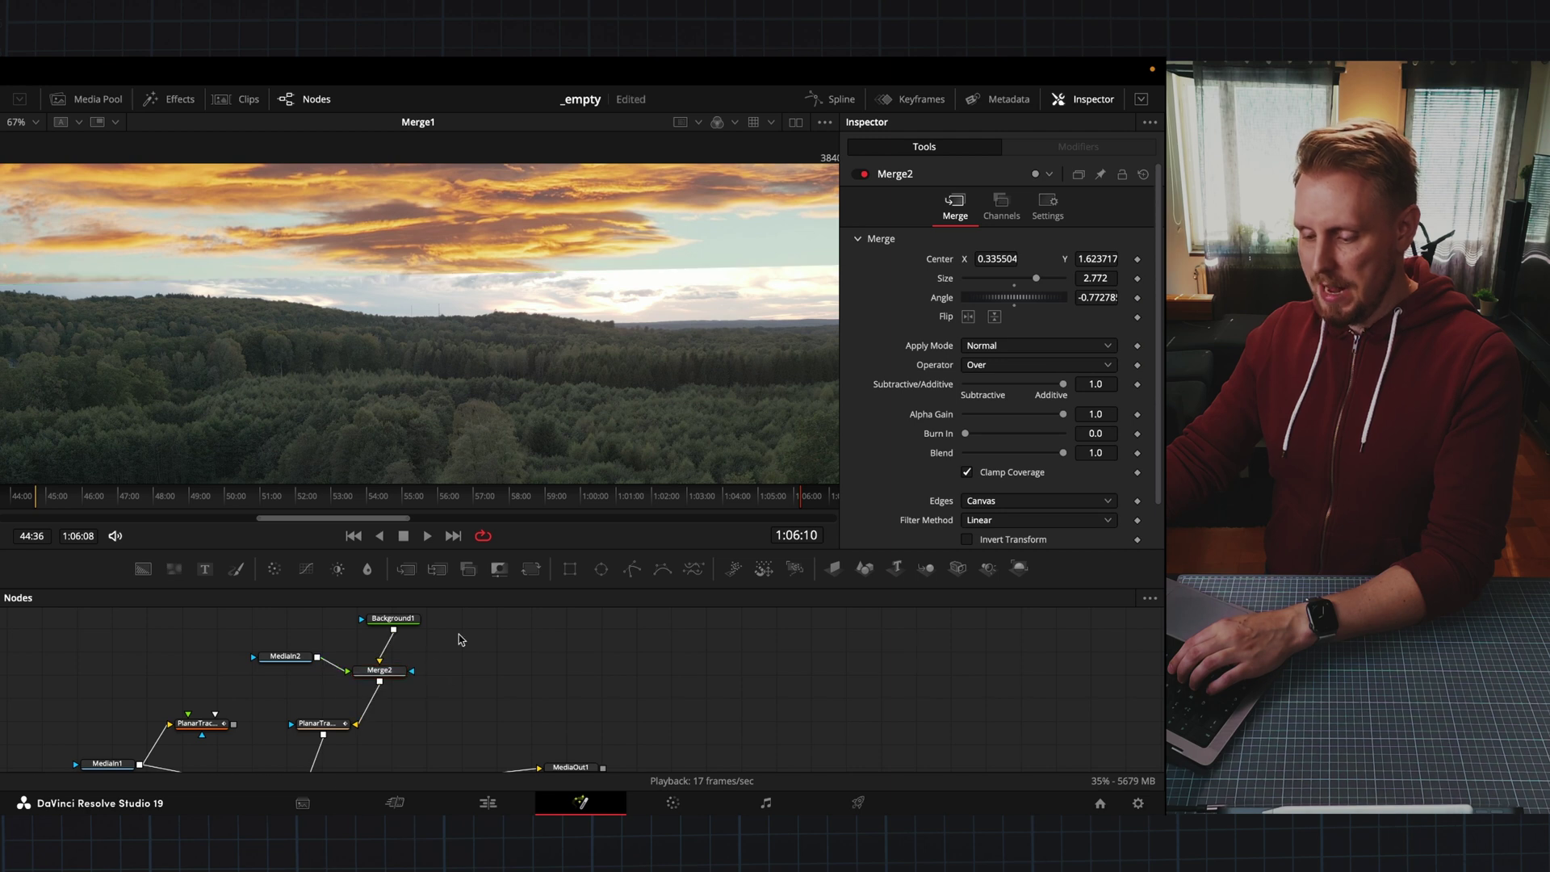
- Add a Rectangle mask to Merge2 and place it over the upper sky, with height about 0.334 and Center Y about 1.03
left_click(382, 674)
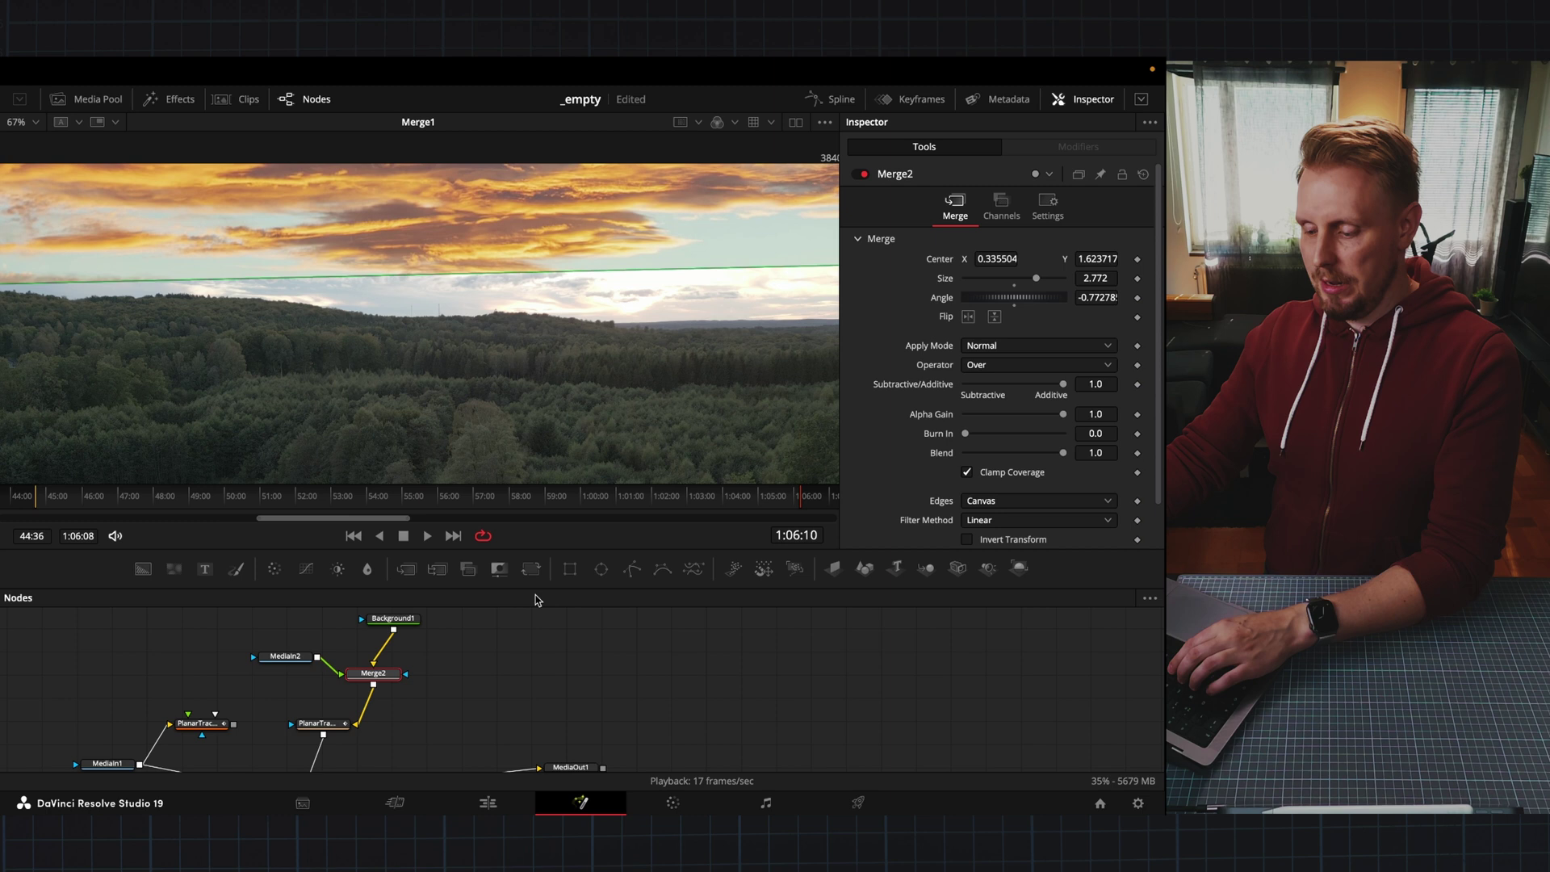
left_click(570, 569)
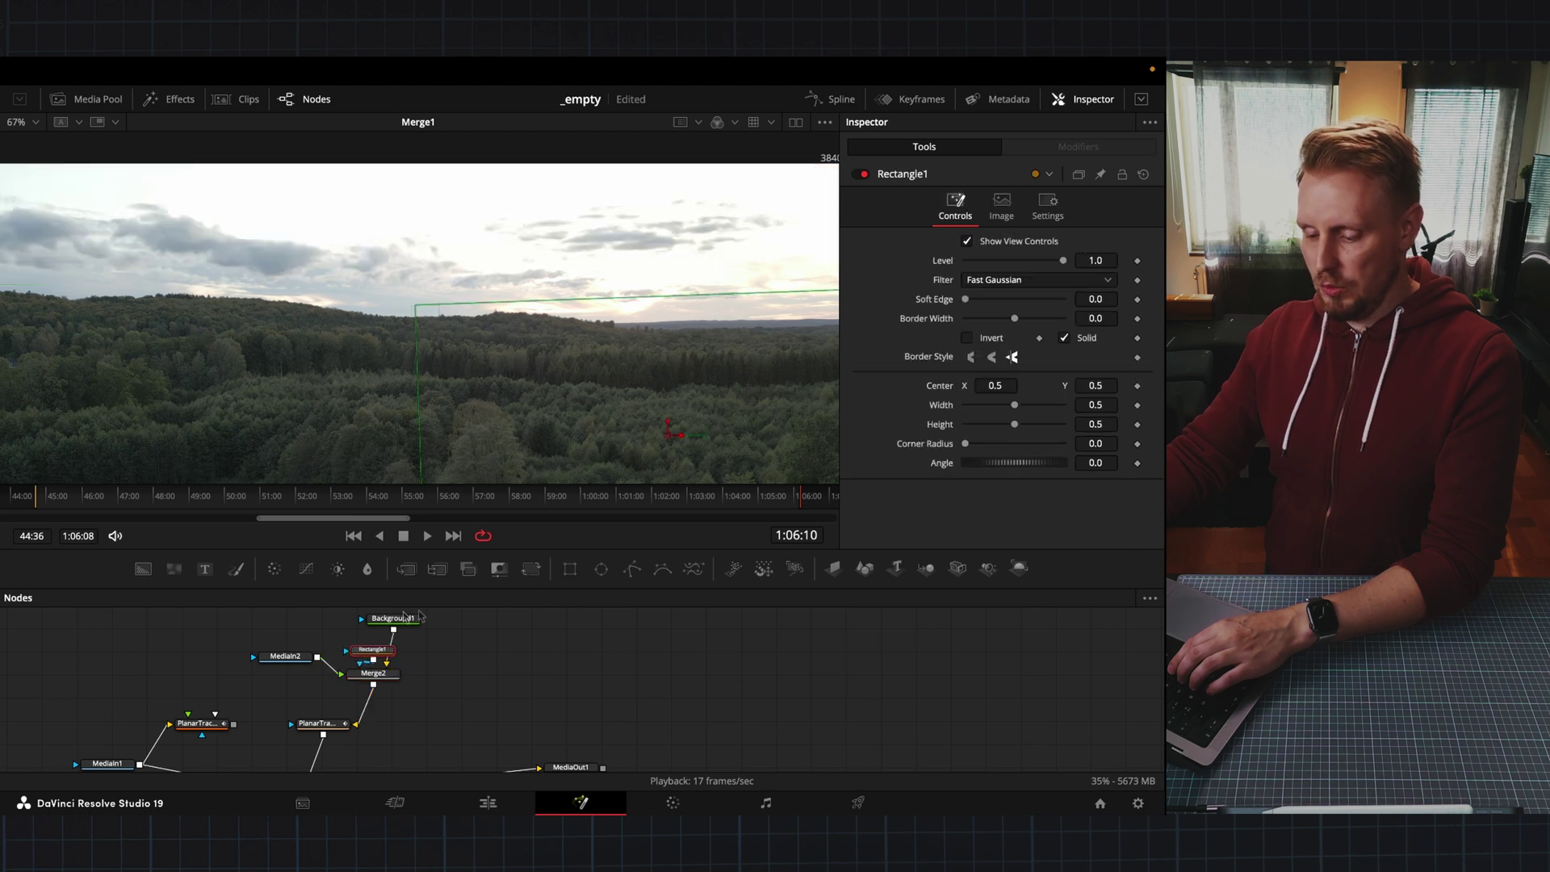
scroll(576, 410, "down", 6)
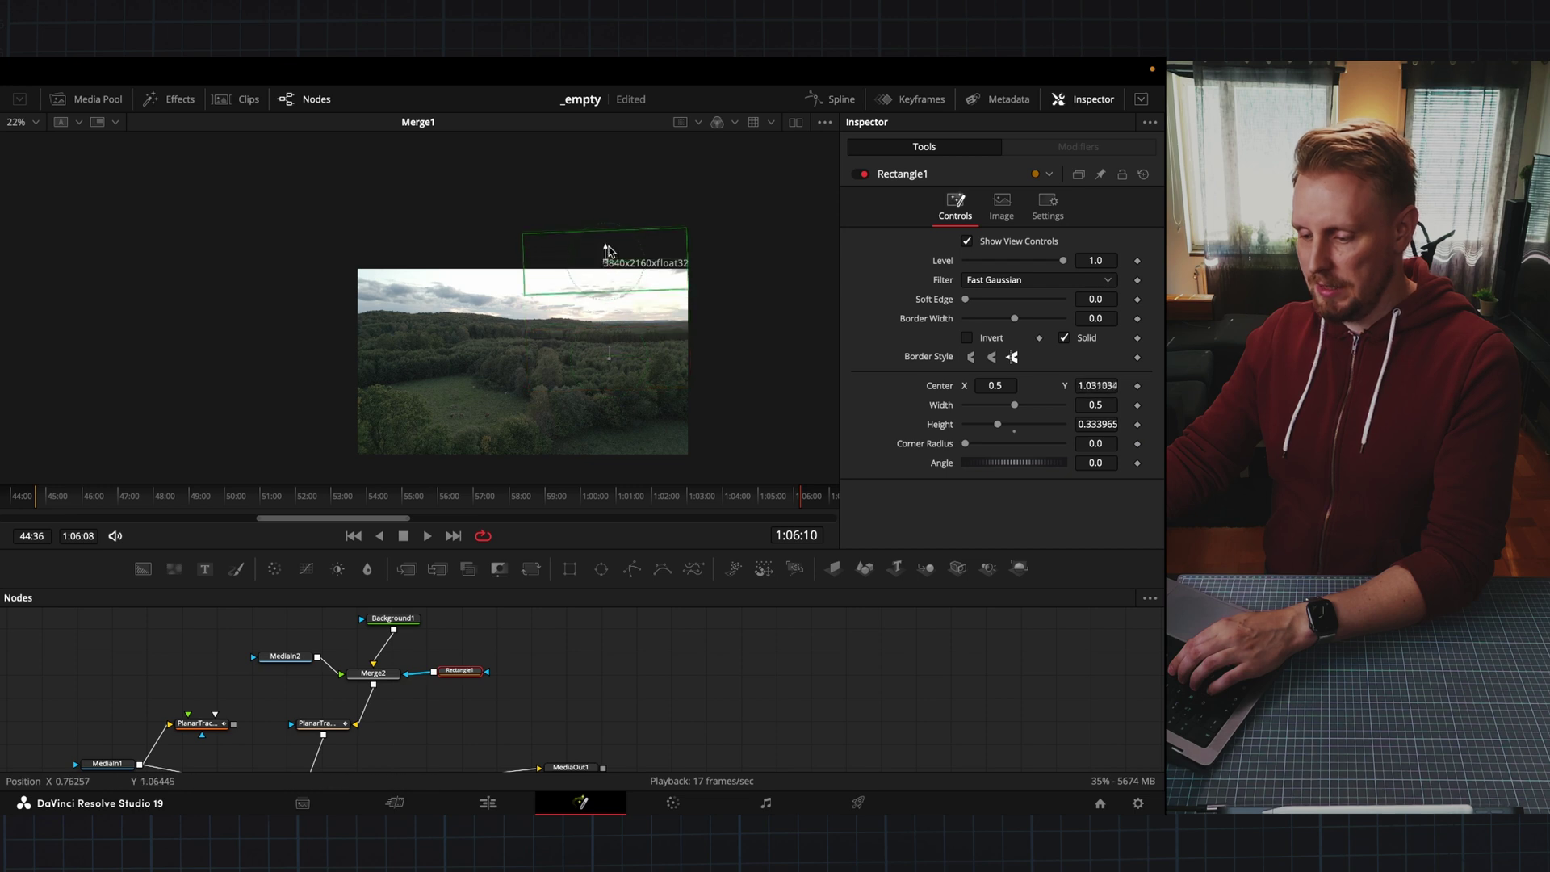
- Fit Rectangle1 to the sky with width about 1.665, height 0.357, Center Y 0.989 and angle -2.6, and soften its edge to 0.0127
left_click(376, 674)
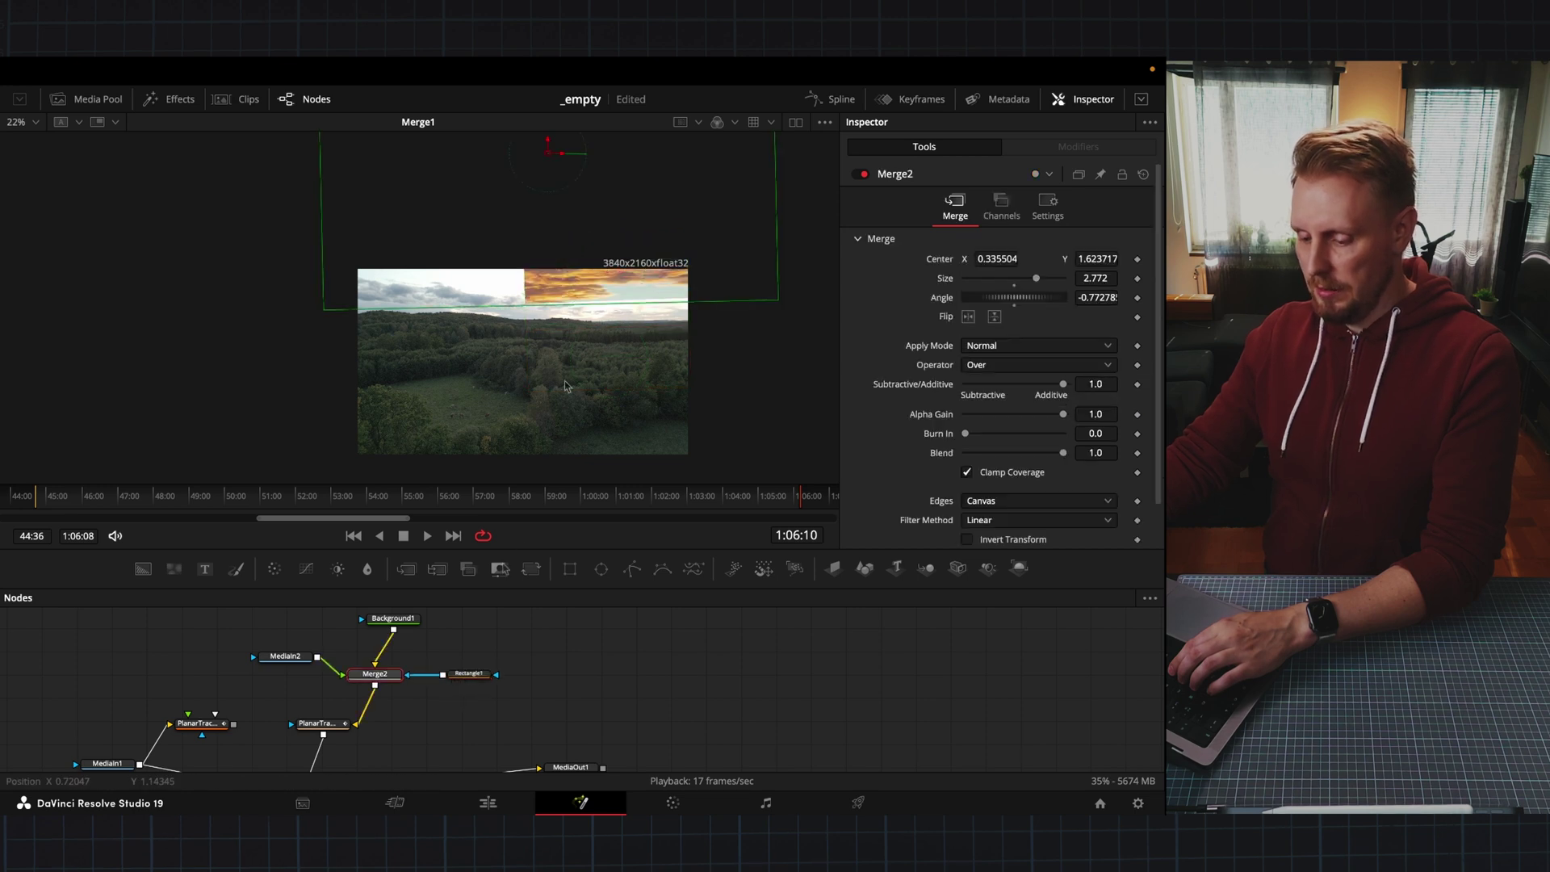
left_click(466, 673)
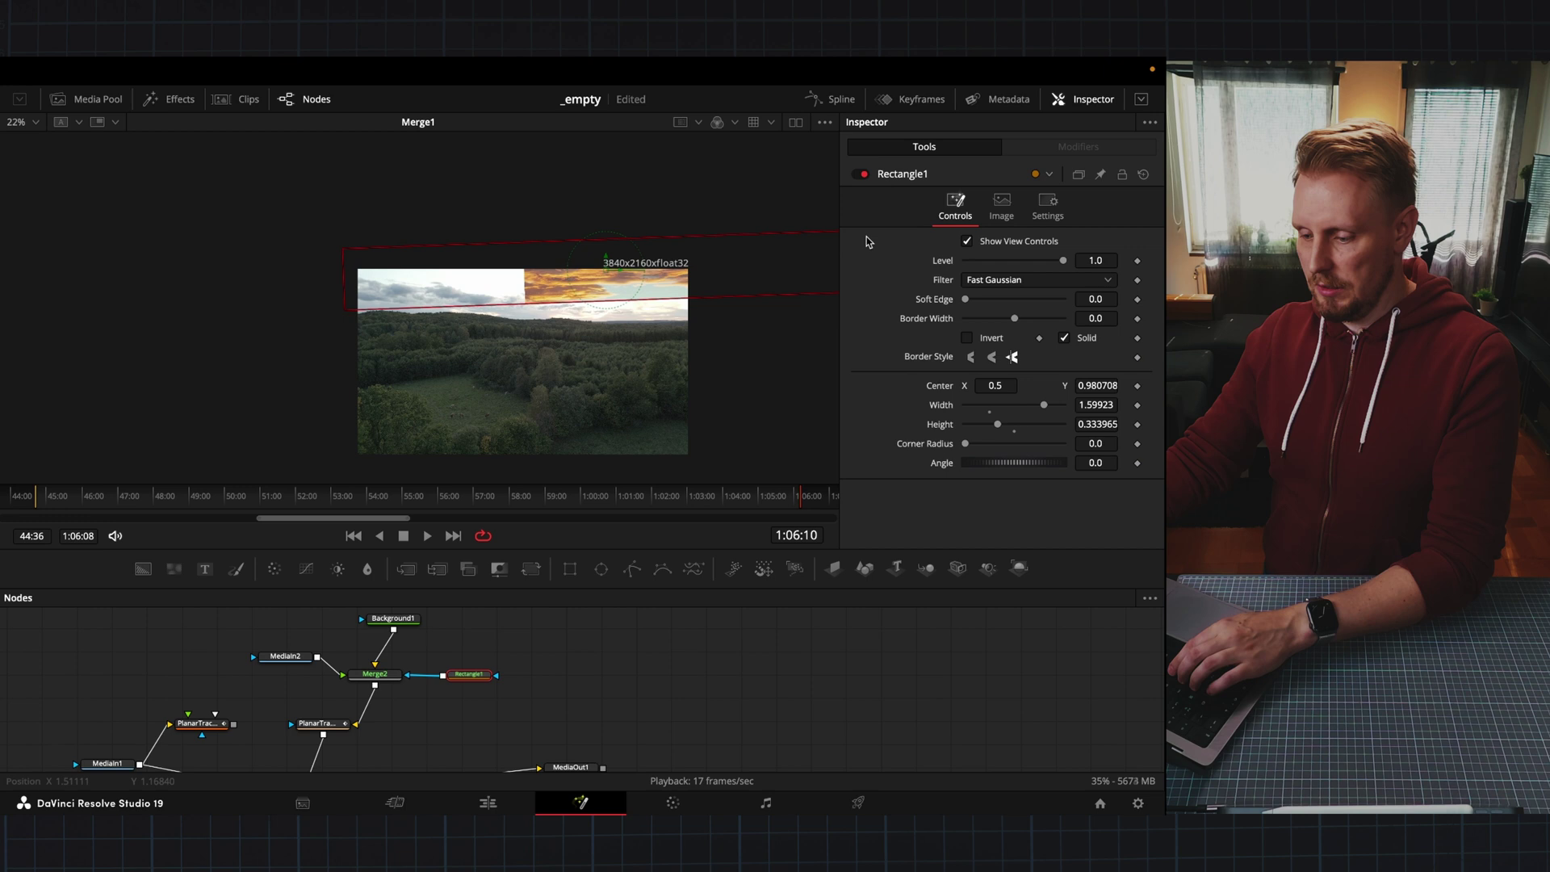
left_click_drag(606, 257, 605, 248)
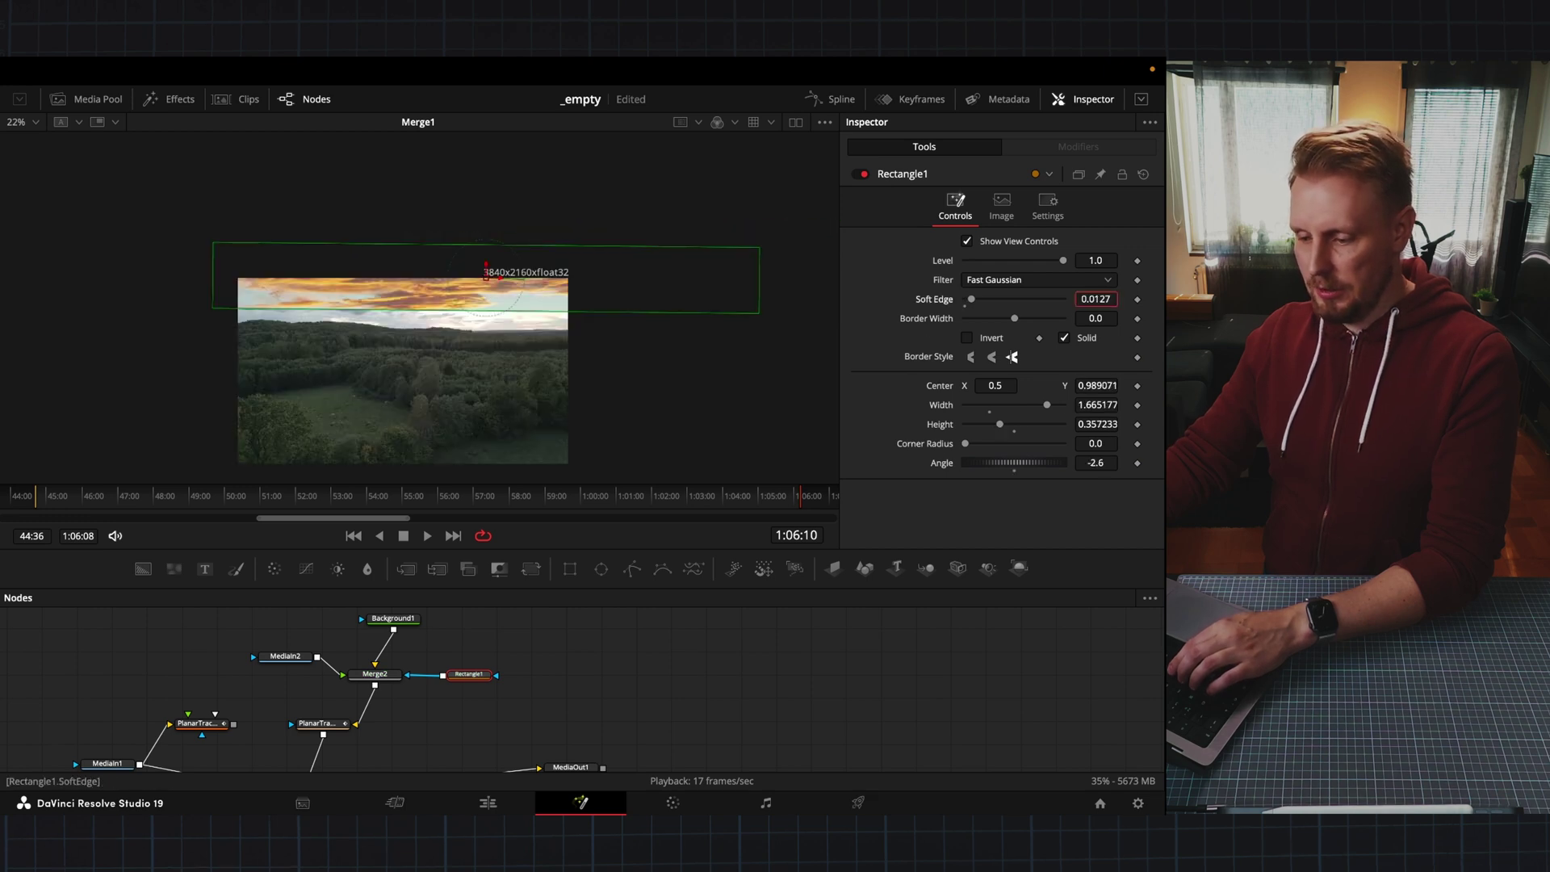
scroll(409, 329, "down", 5)
scroll(408, 330, "up", 15)
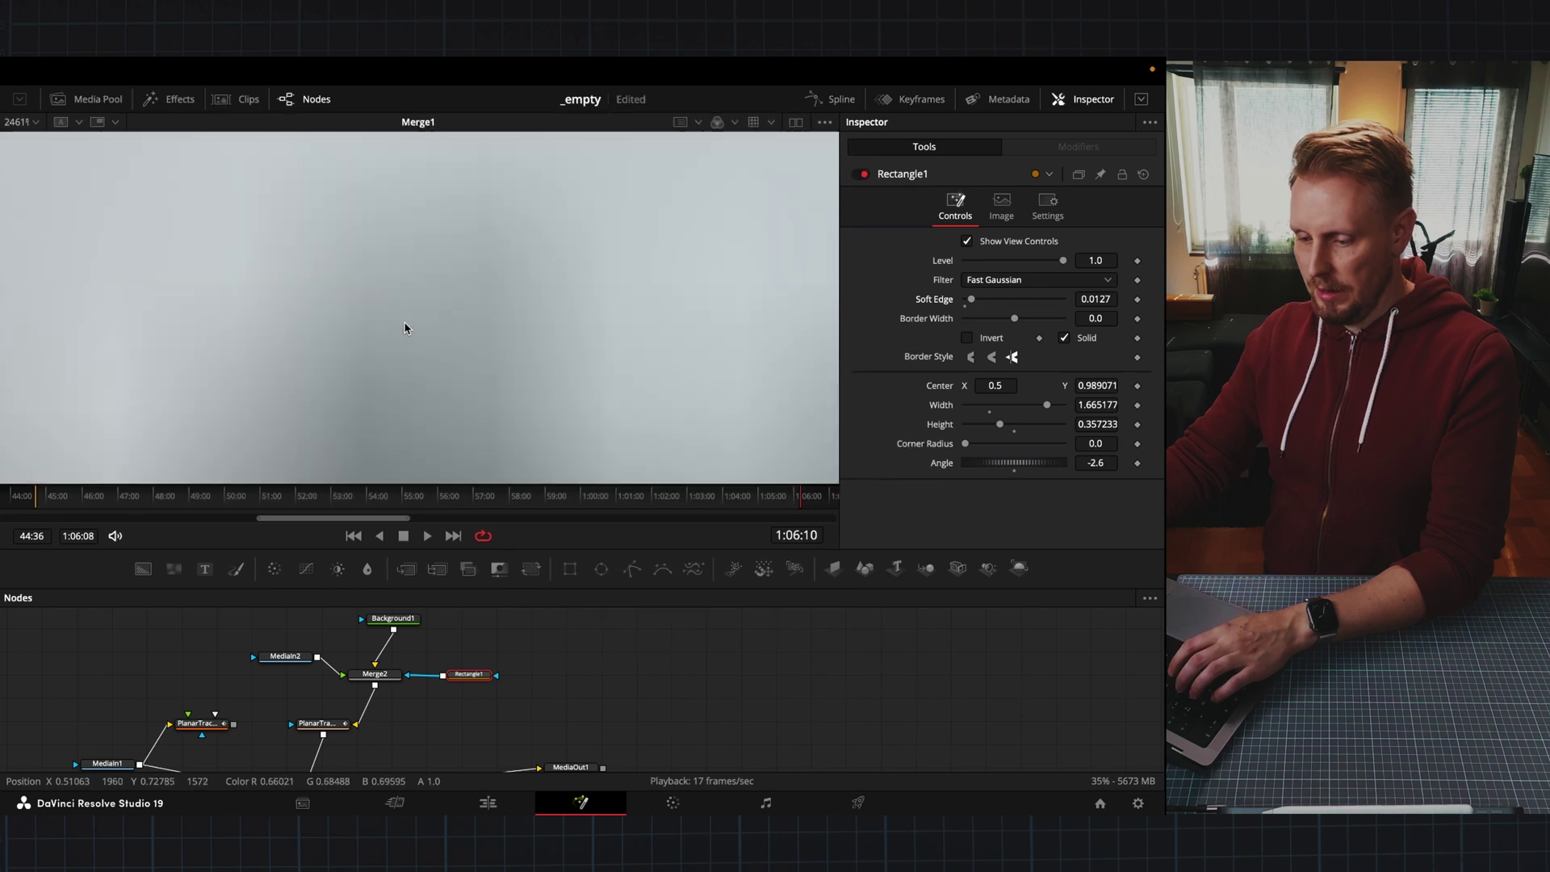
scroll(406, 329, "down", 10)
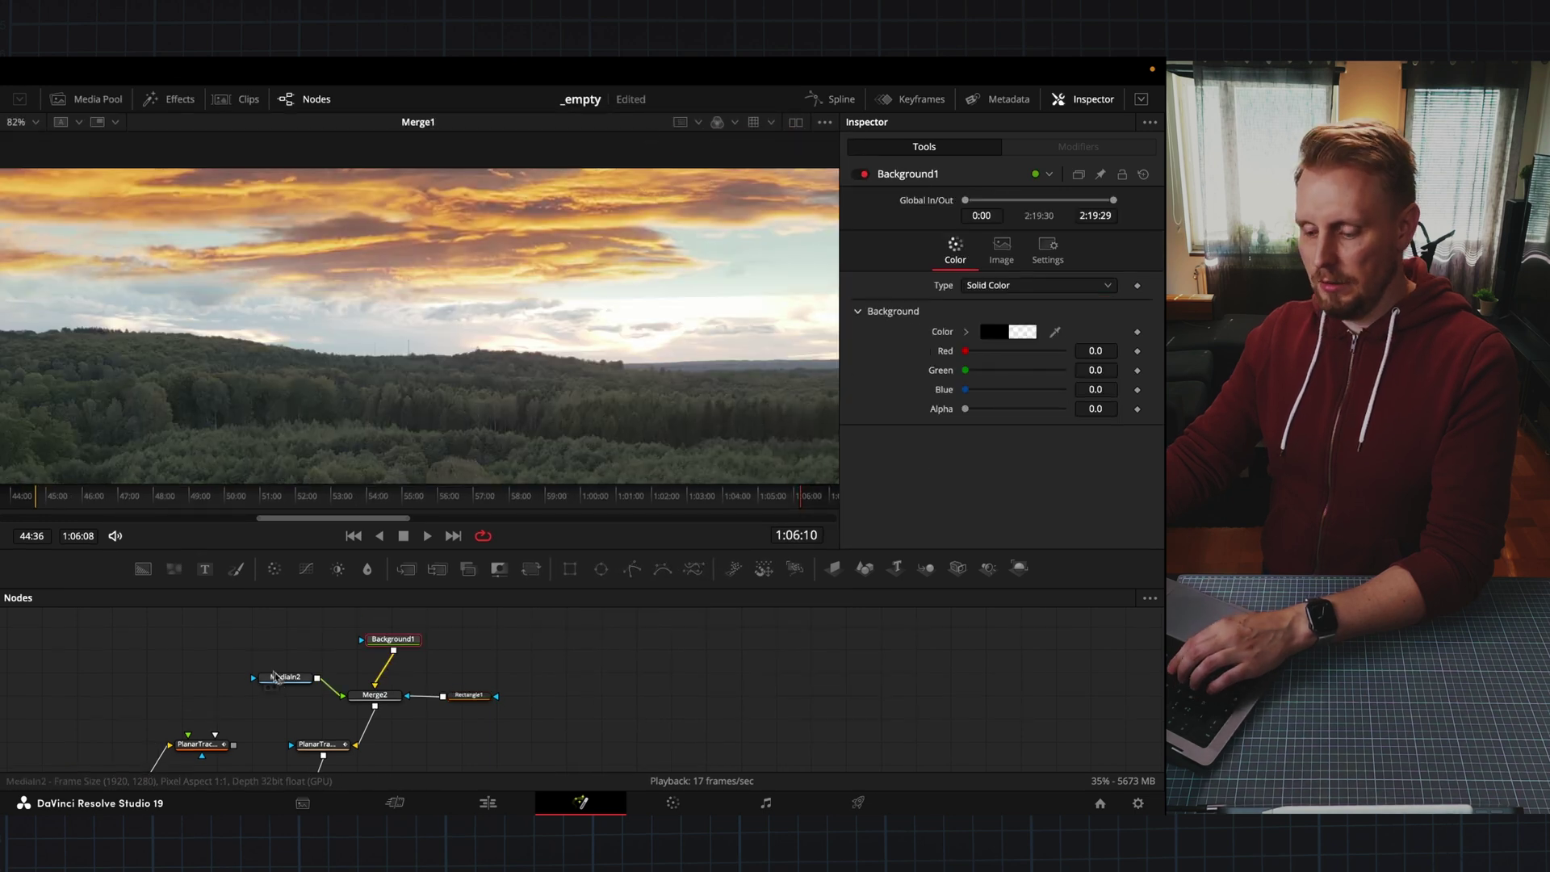
- Lower the sky image in Merge2 to Center Y about 1.587 to blend it into the horizon
left_click(279, 678)
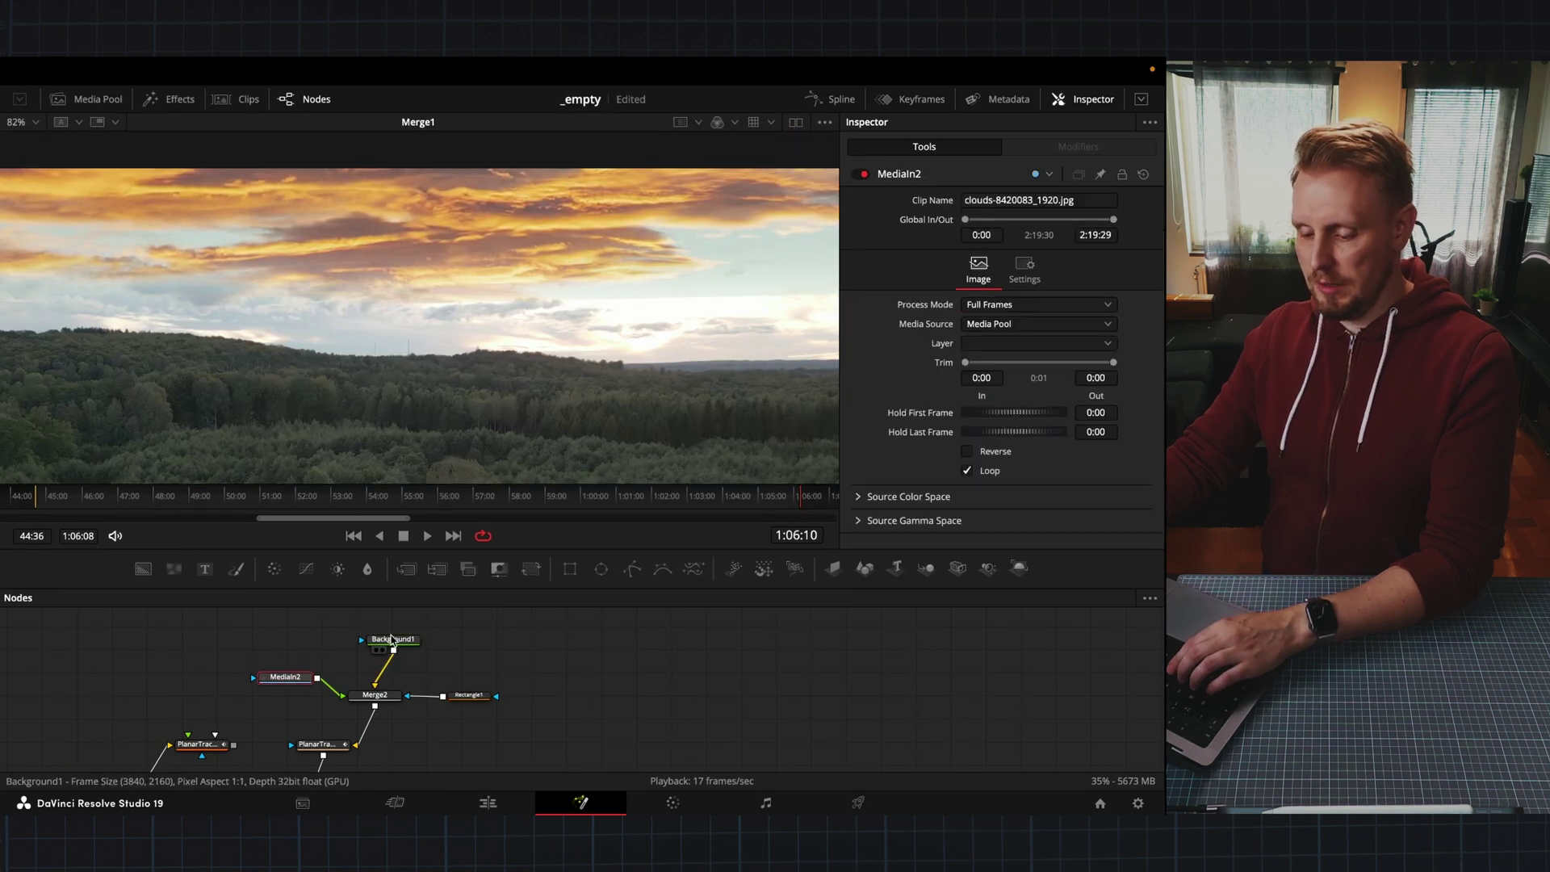
left_click(392, 640)
left_click(389, 696)
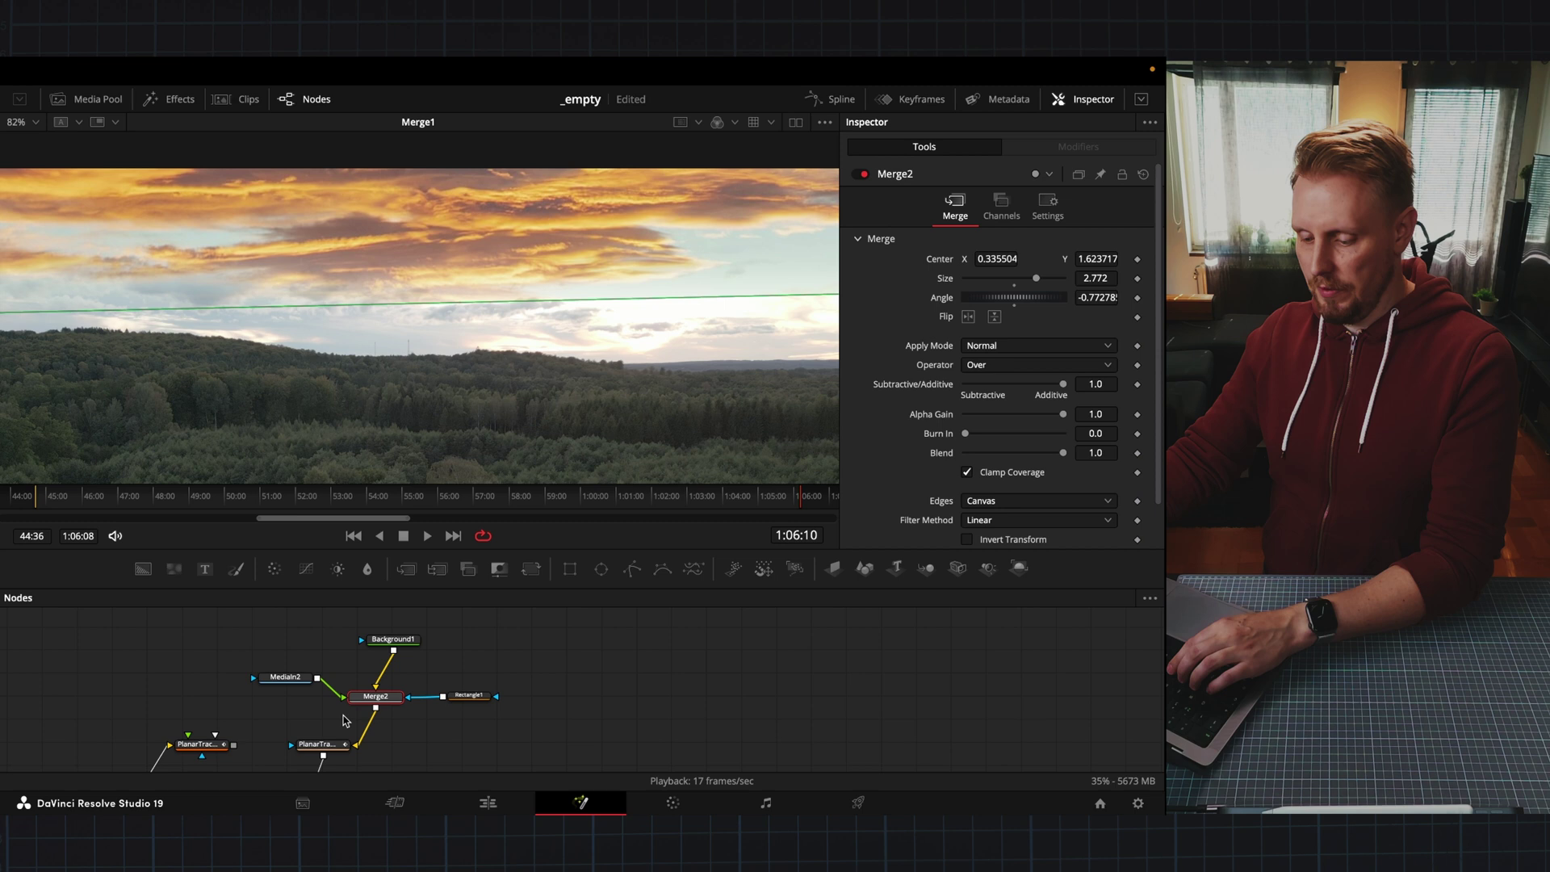
left_click(282, 677)
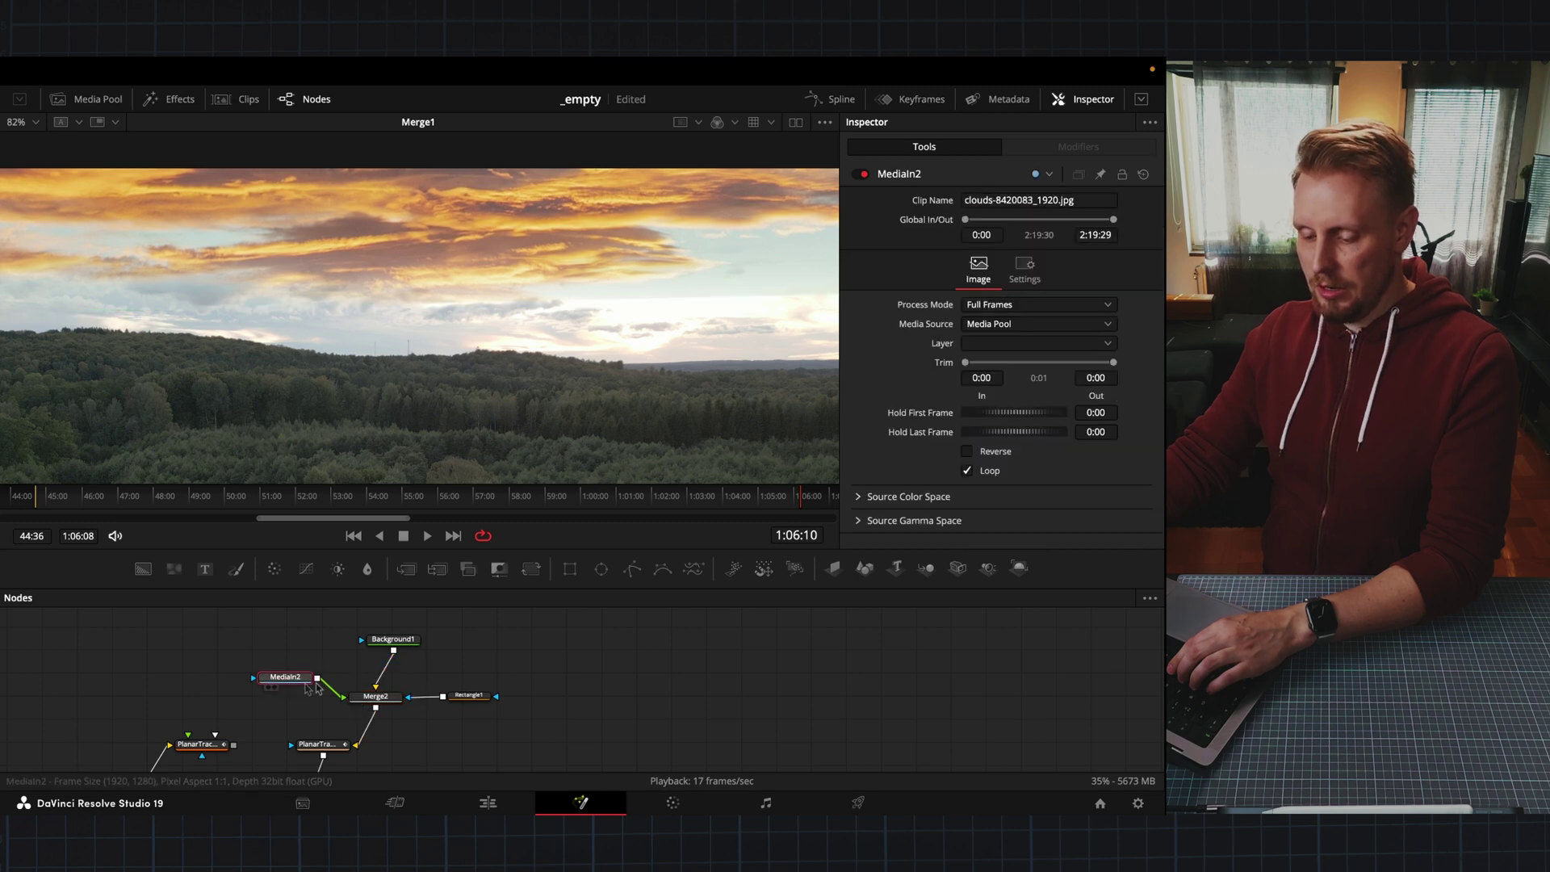
left_click(376, 696)
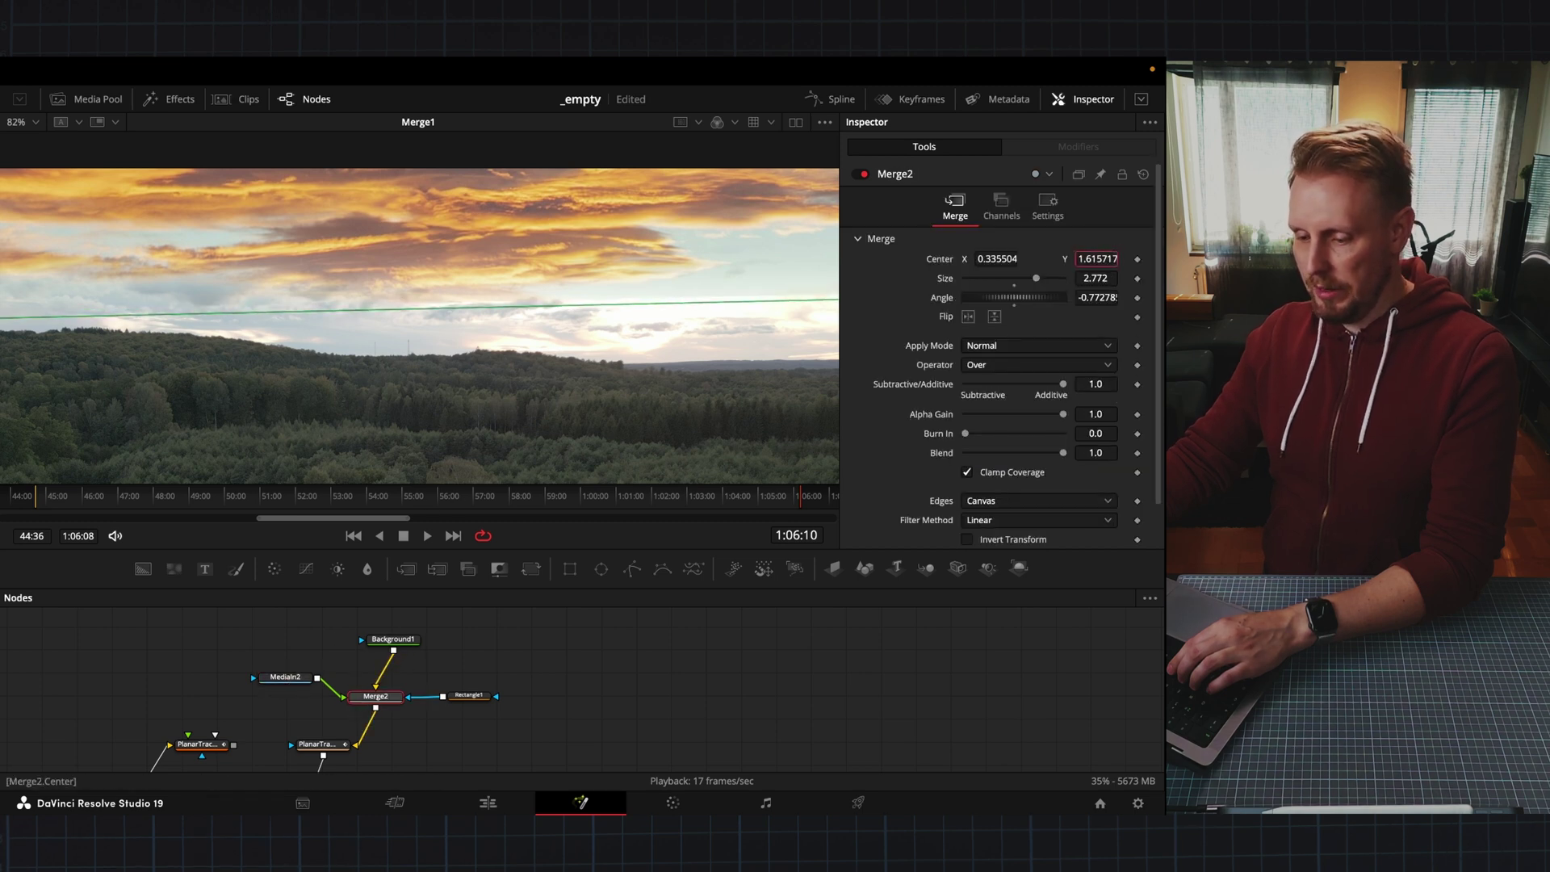
left_click_drag(1111, 256, 1090, 257)
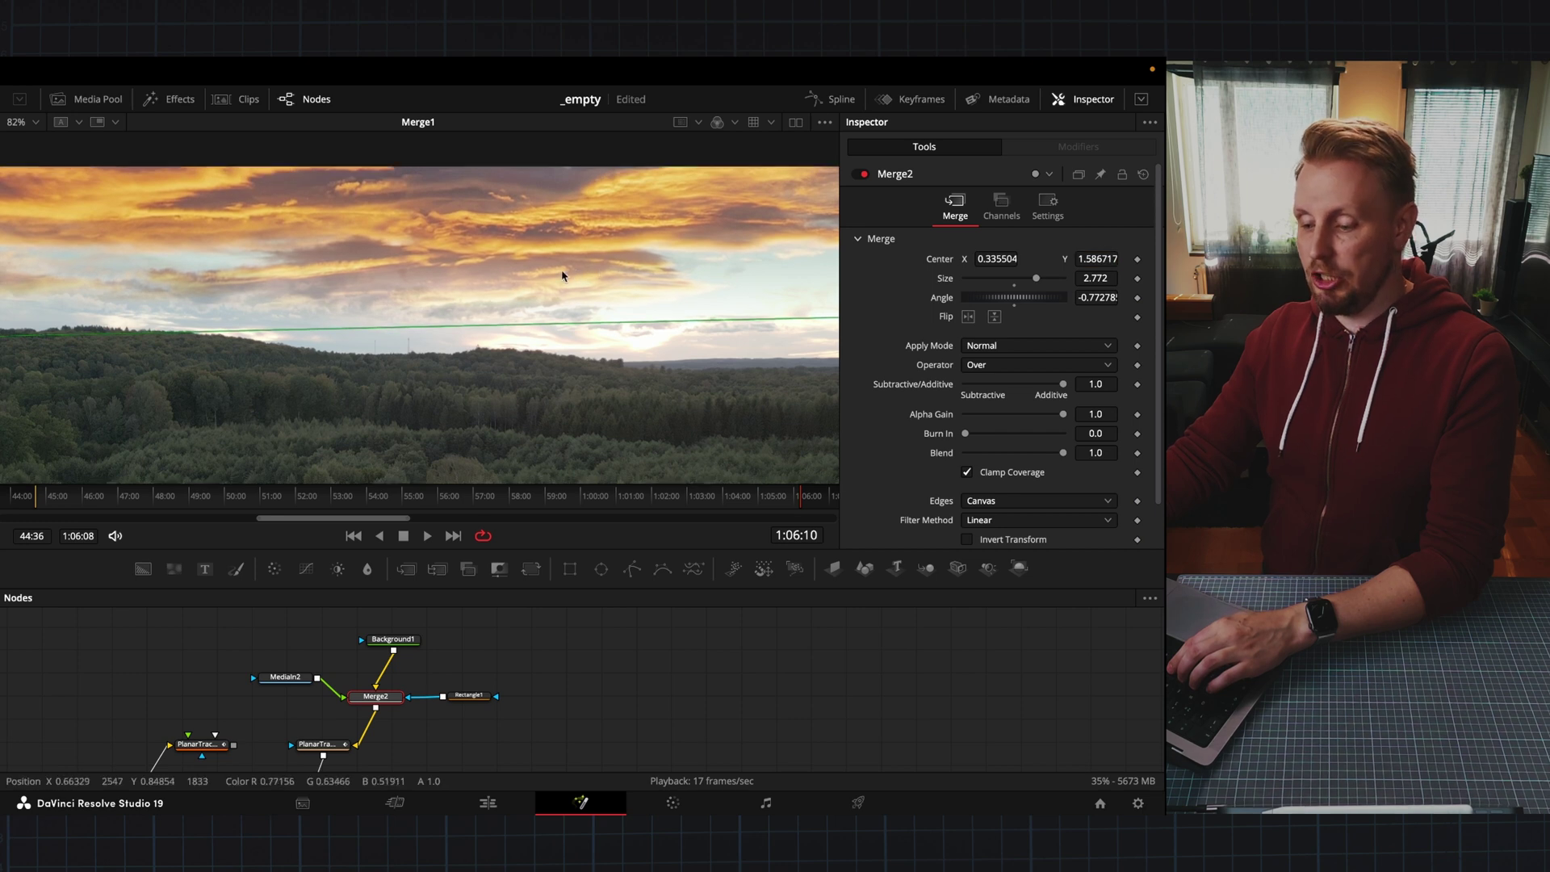
scroll(564, 275, "down", 3)
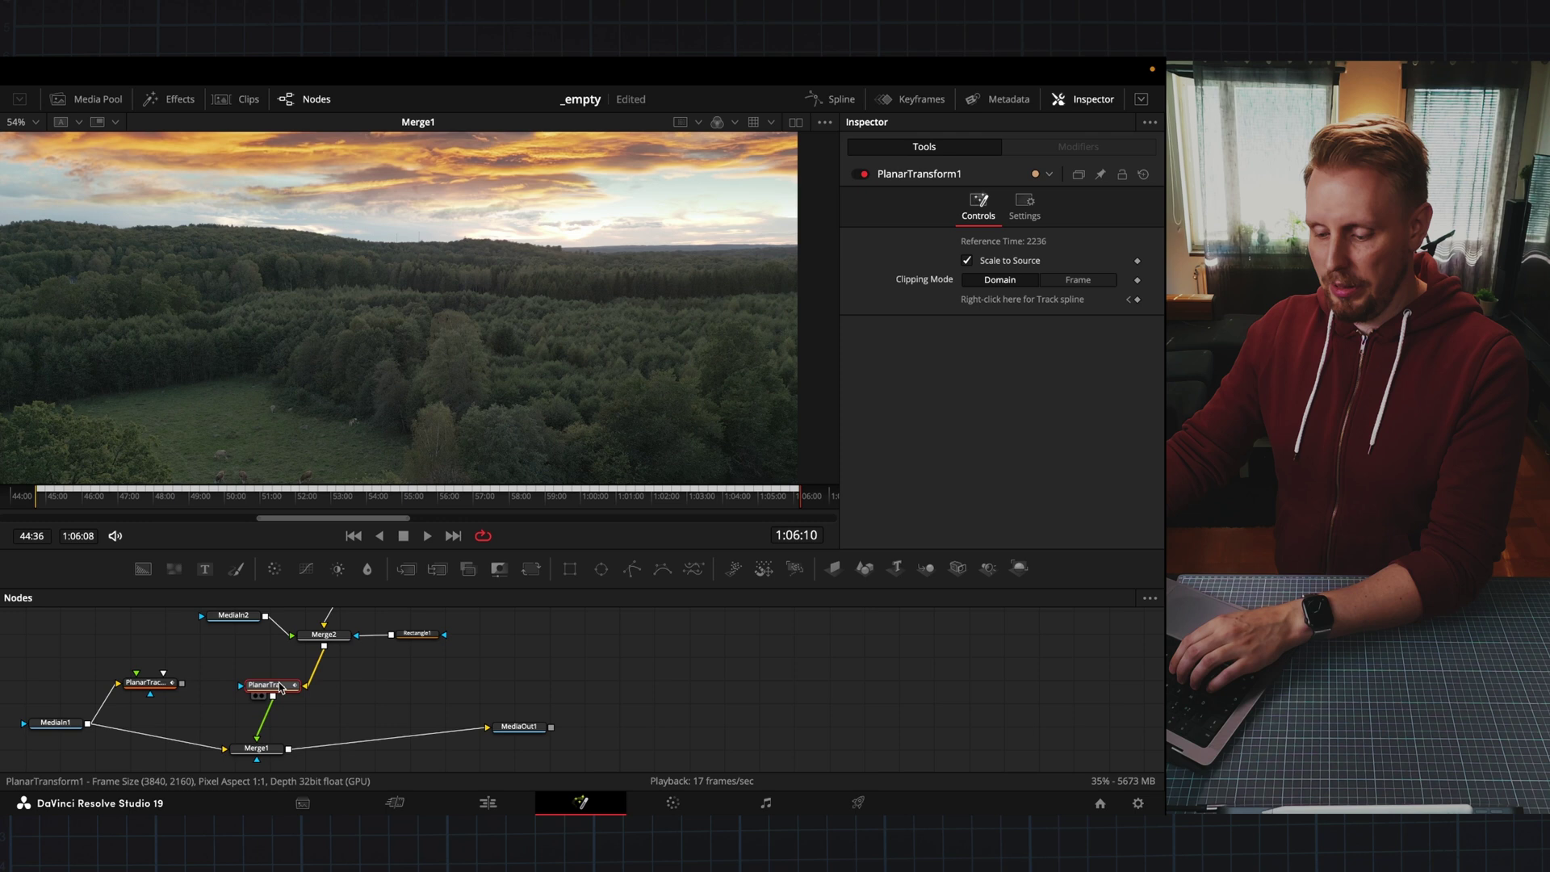
- Insert a Color Corrector node between PlanarTransform1 and Merge1
key("shift+space")
type("plan")
key("BackSpace")
key("BackSpace")
key("BackSpace")
key("BackSpace")
type("color")
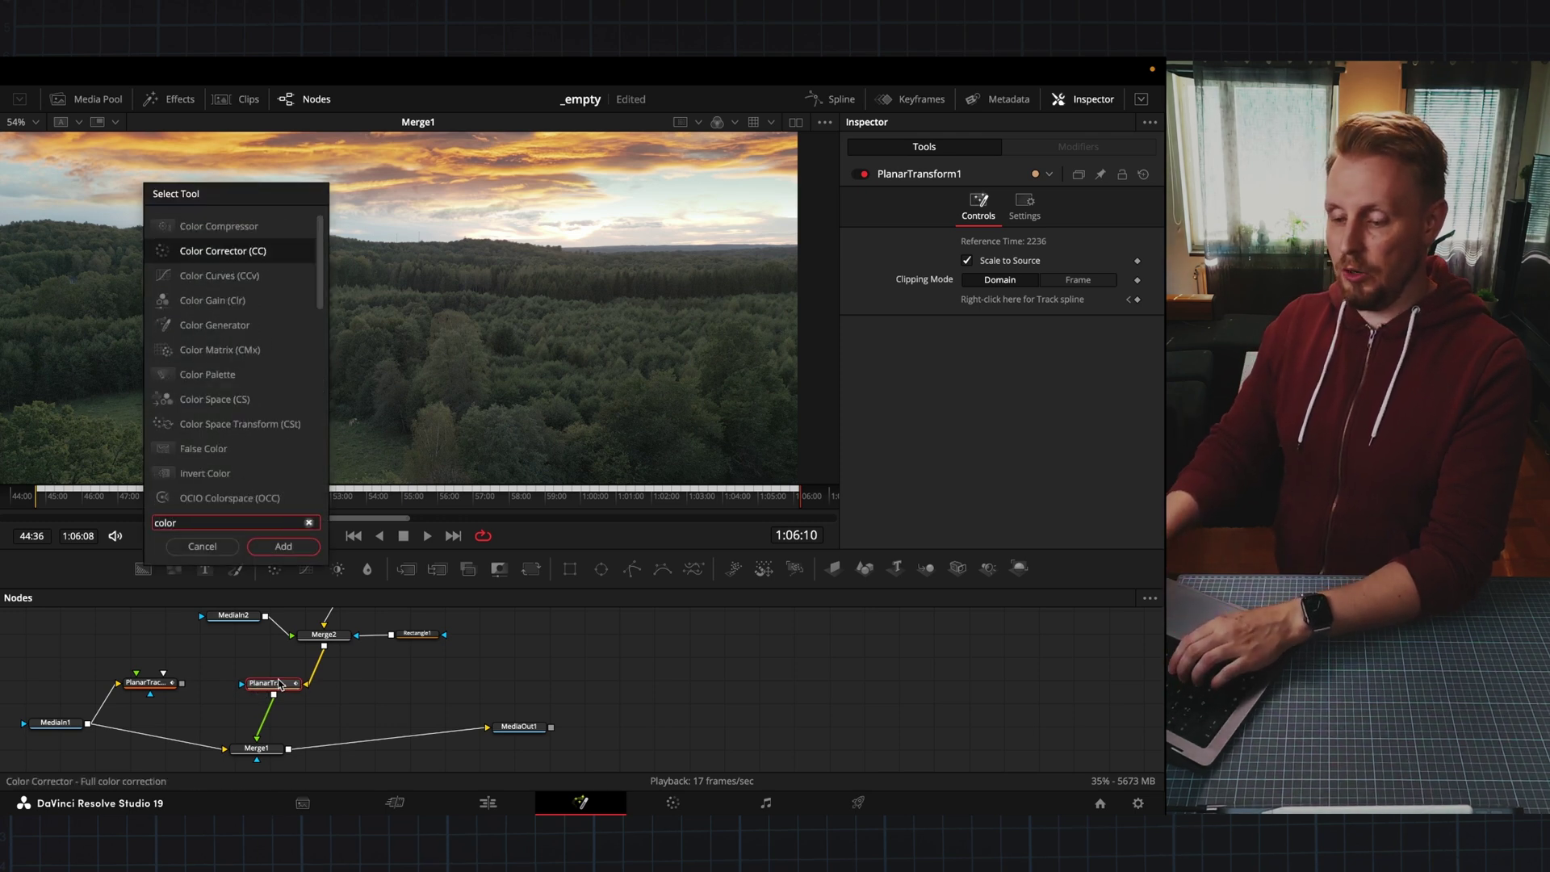
key("Return")
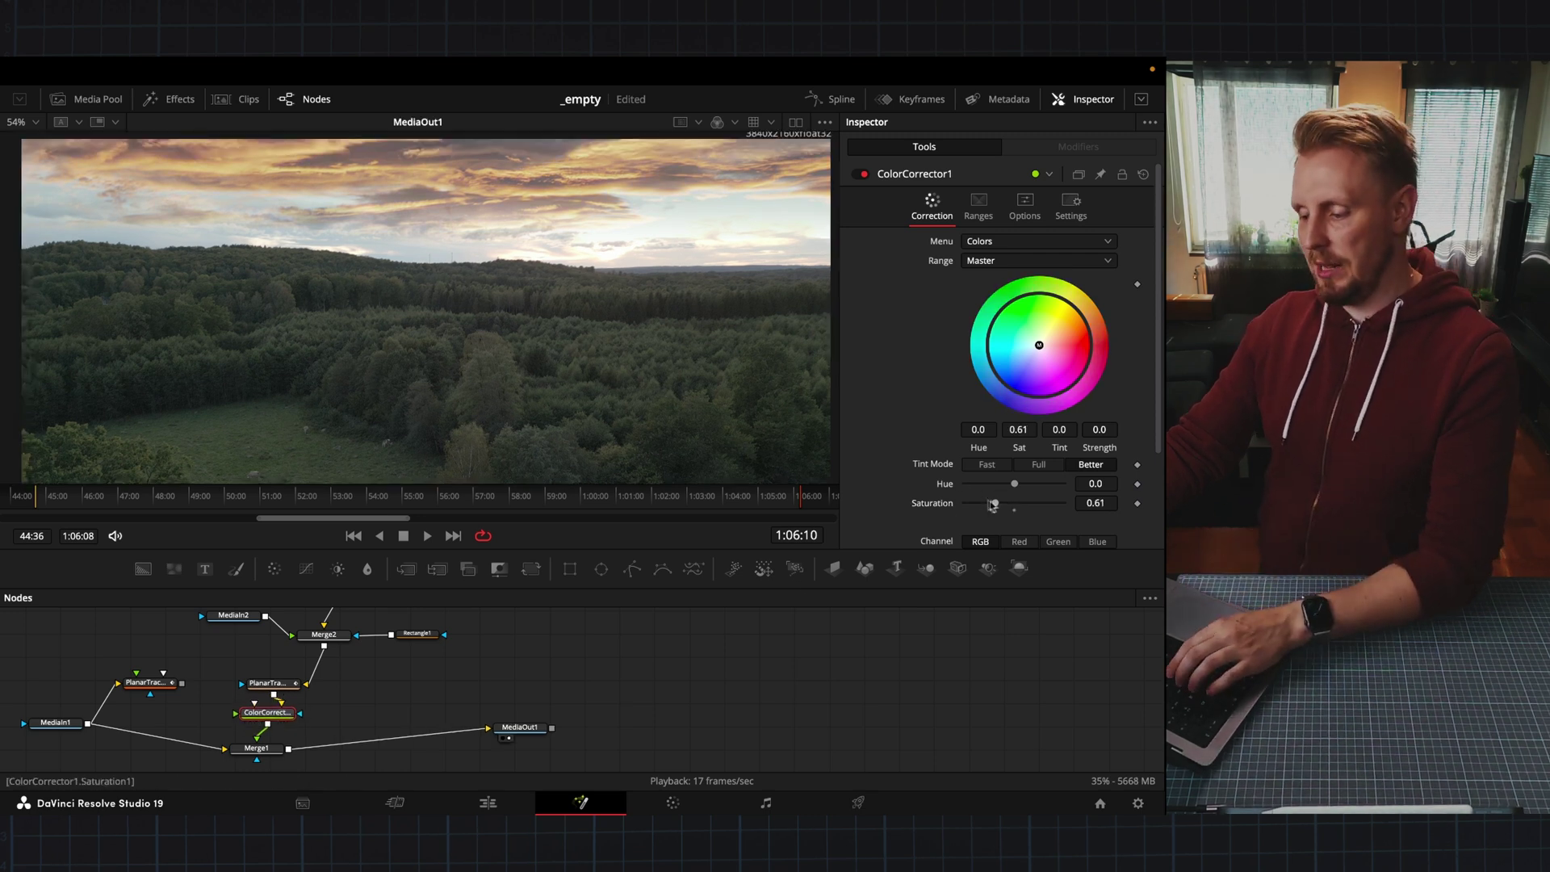
- Reduce the saturation of the sky in ColorCorrector1 to 0.45
left_click_drag(993, 506, 993, 507)
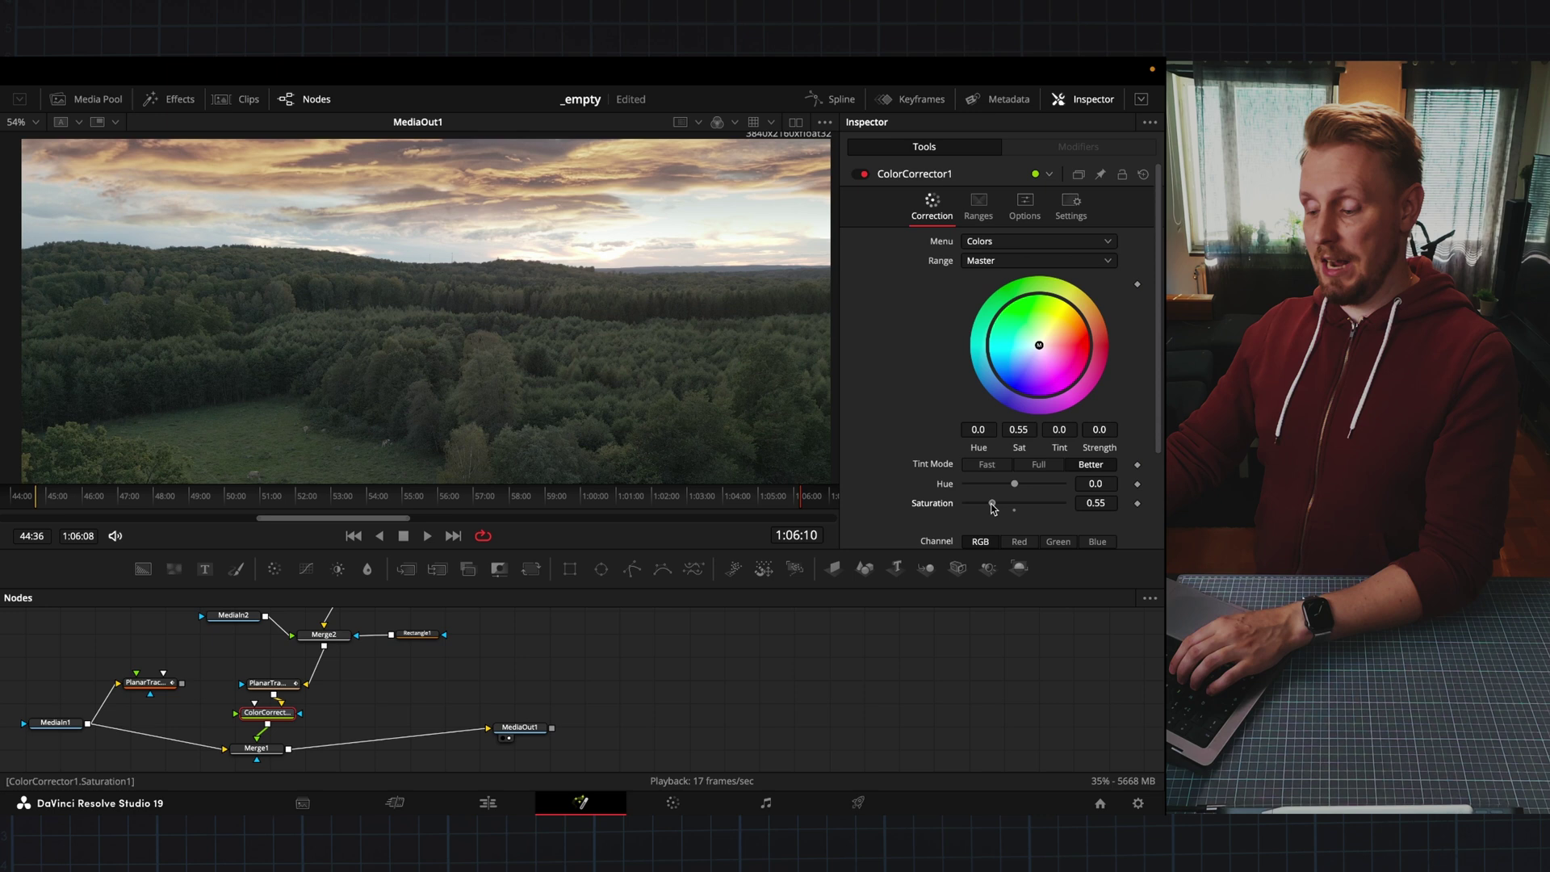
scroll(880, 459, "down", 2)
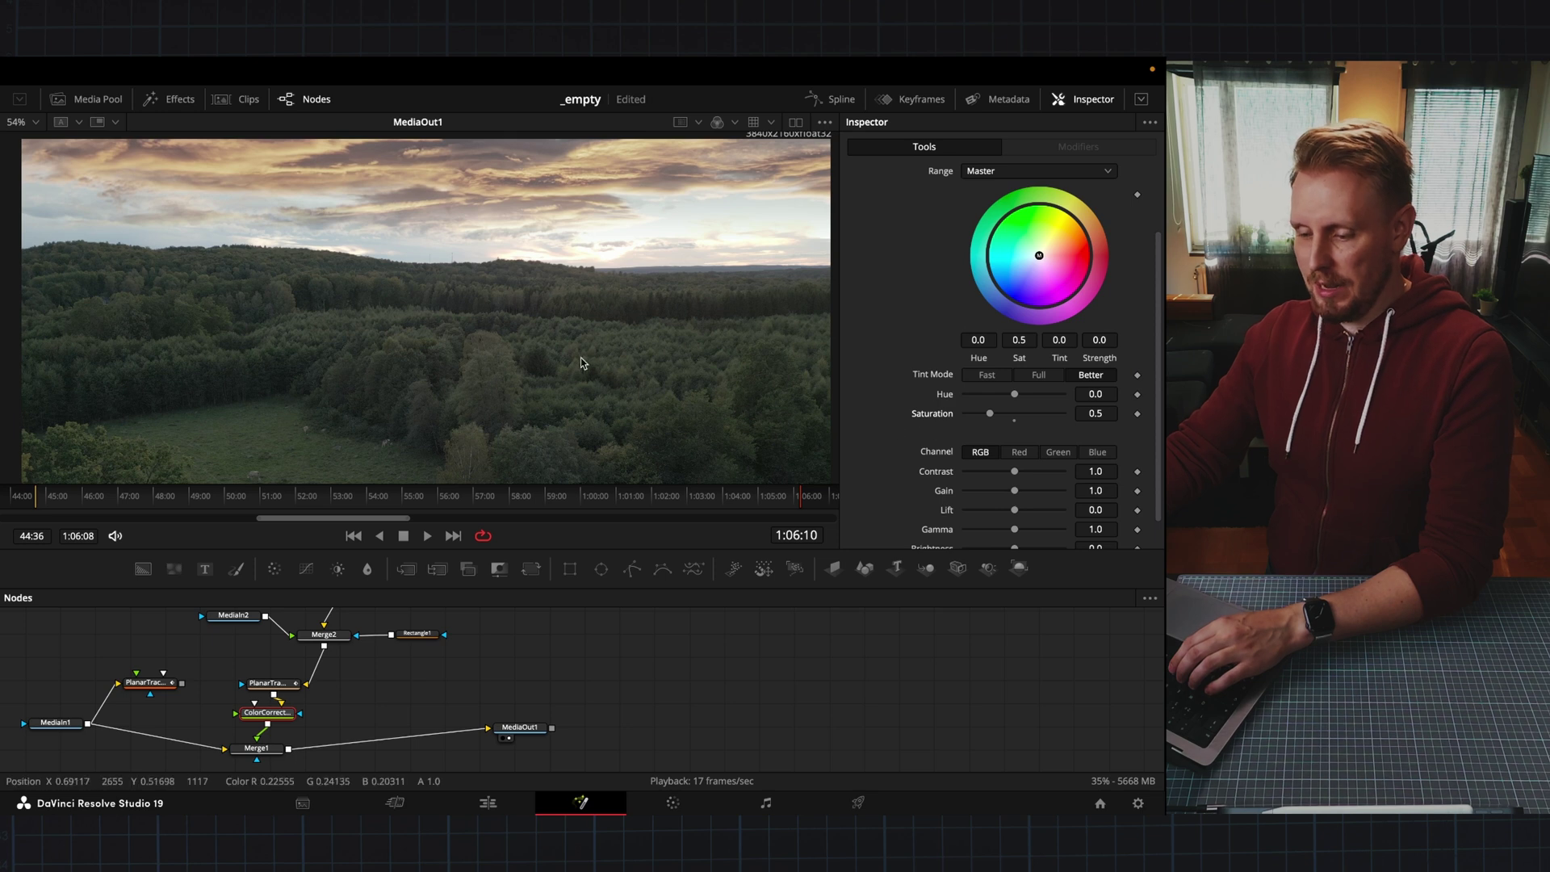
scroll(581, 364, "up", 2)
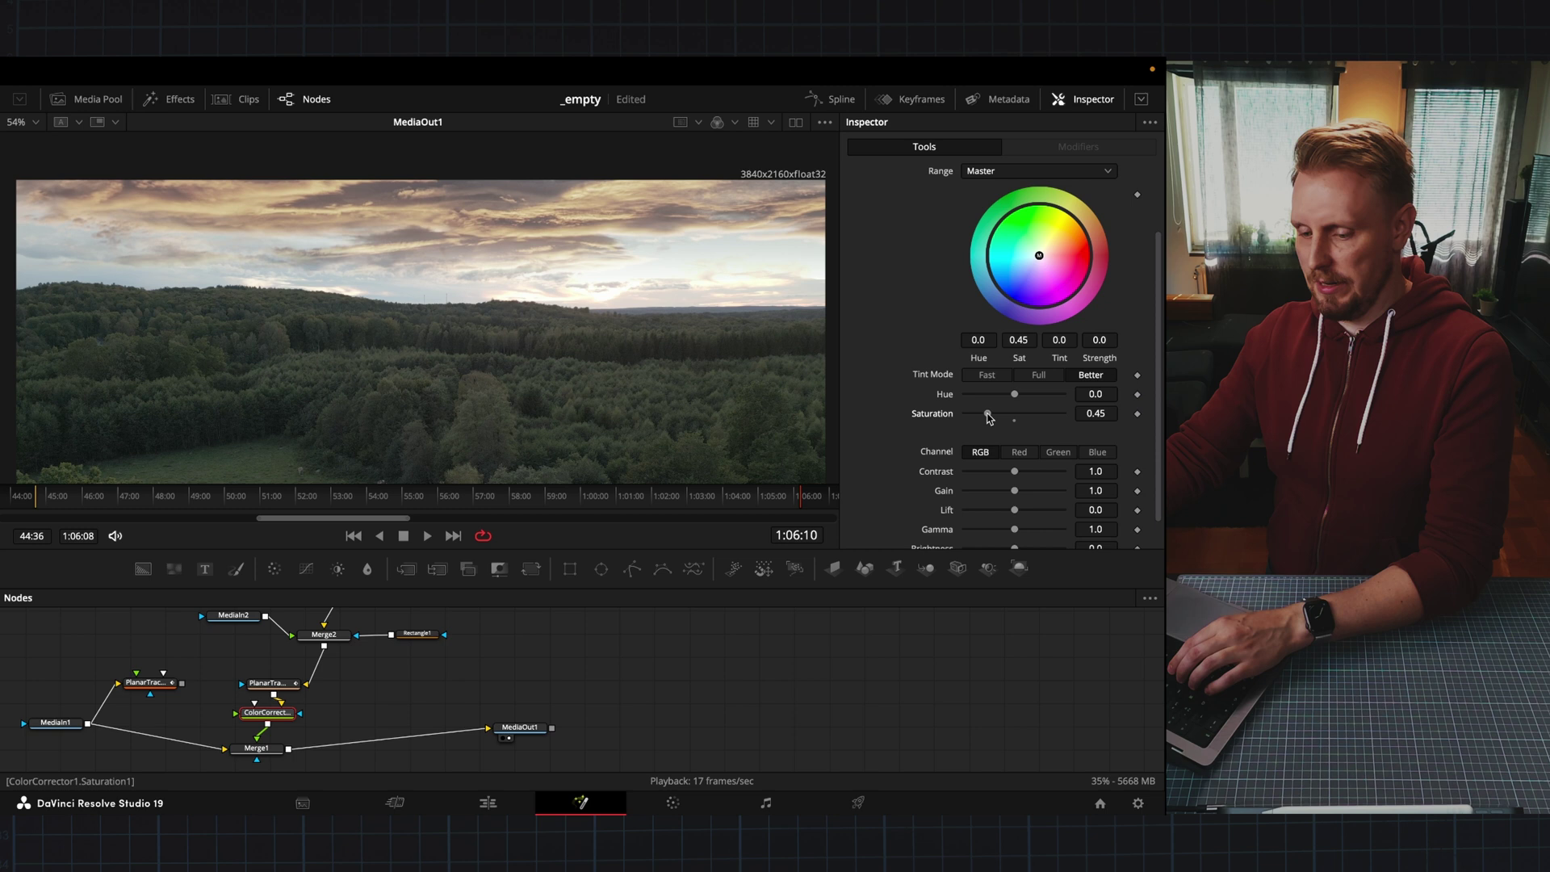
- Scrub the composite on the Edit page and apply the DJI DLog-M+to+Rec709 LUT to the clip's first node on the Color page
left_click(488, 803)
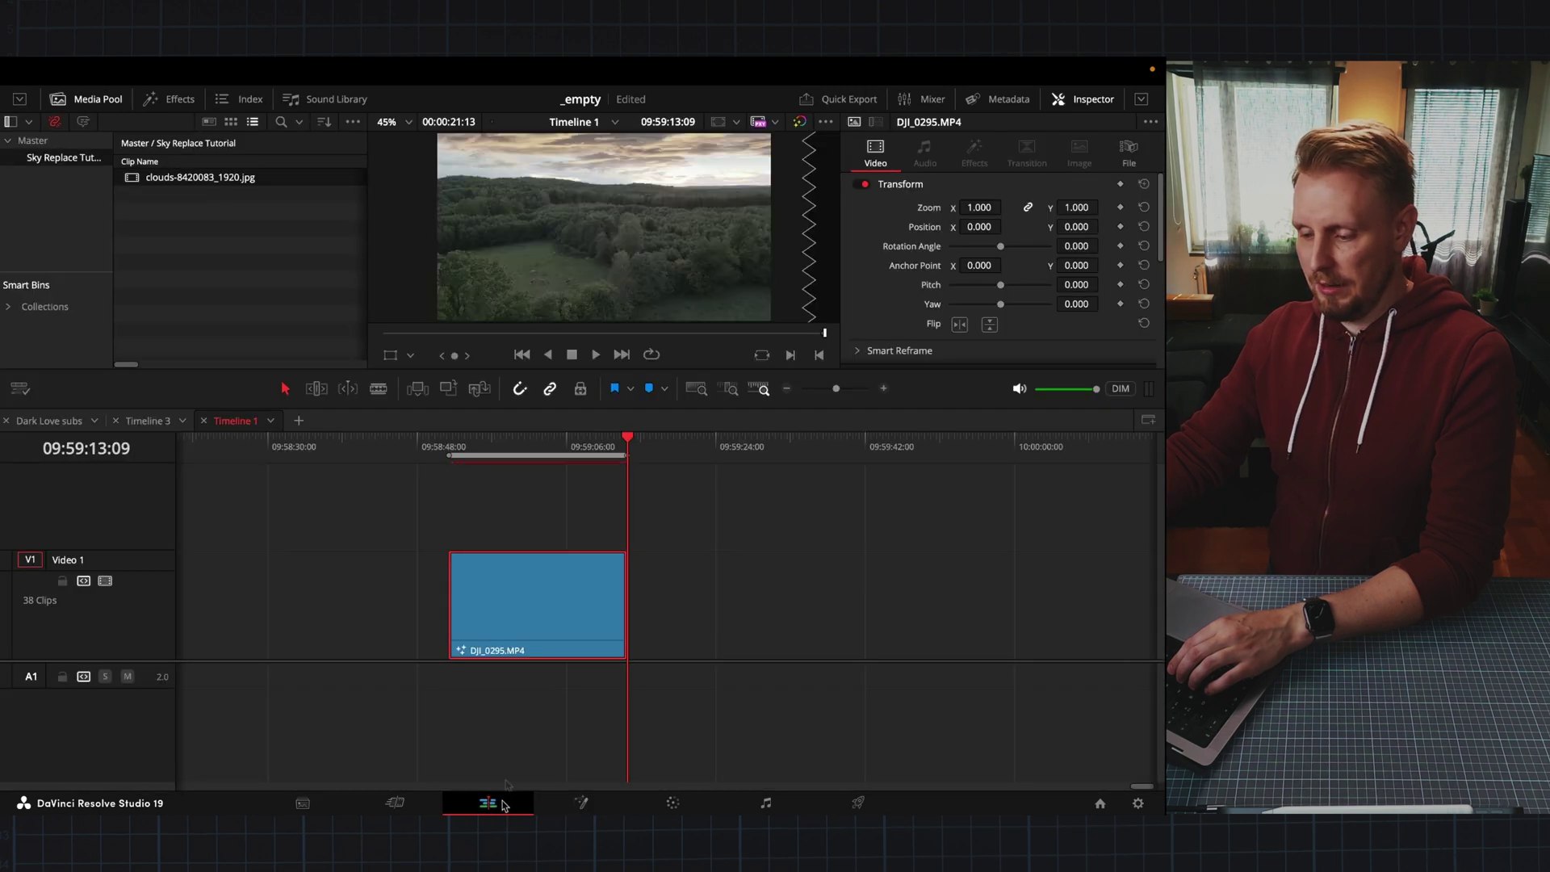
left_click_drag(500, 449, 533, 446)
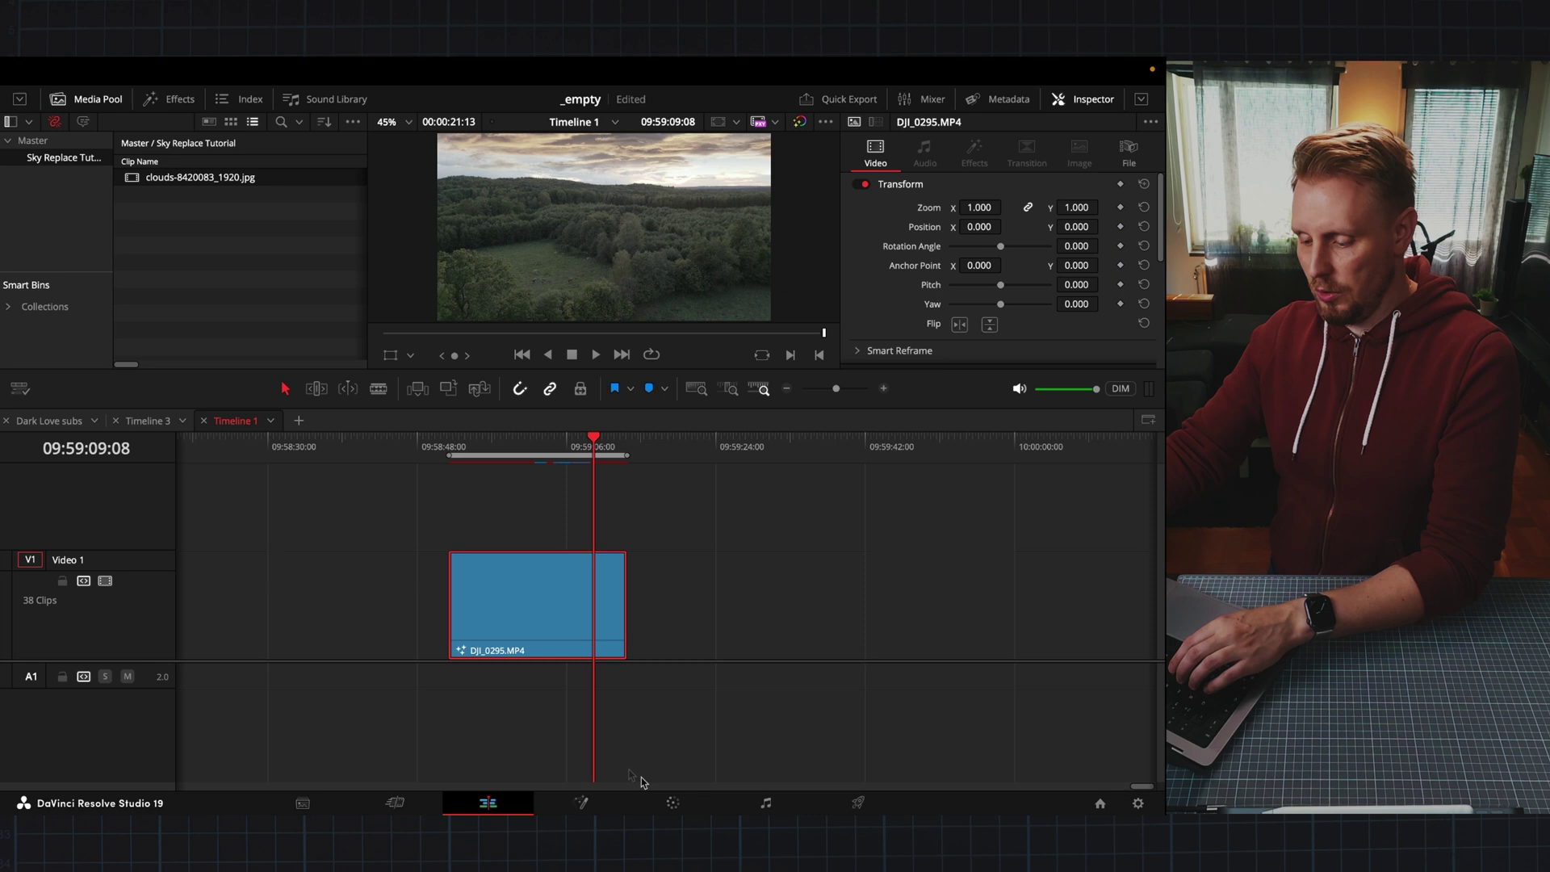
left_click(672, 803)
right_click(891, 242)
mouse_move(936, 420)
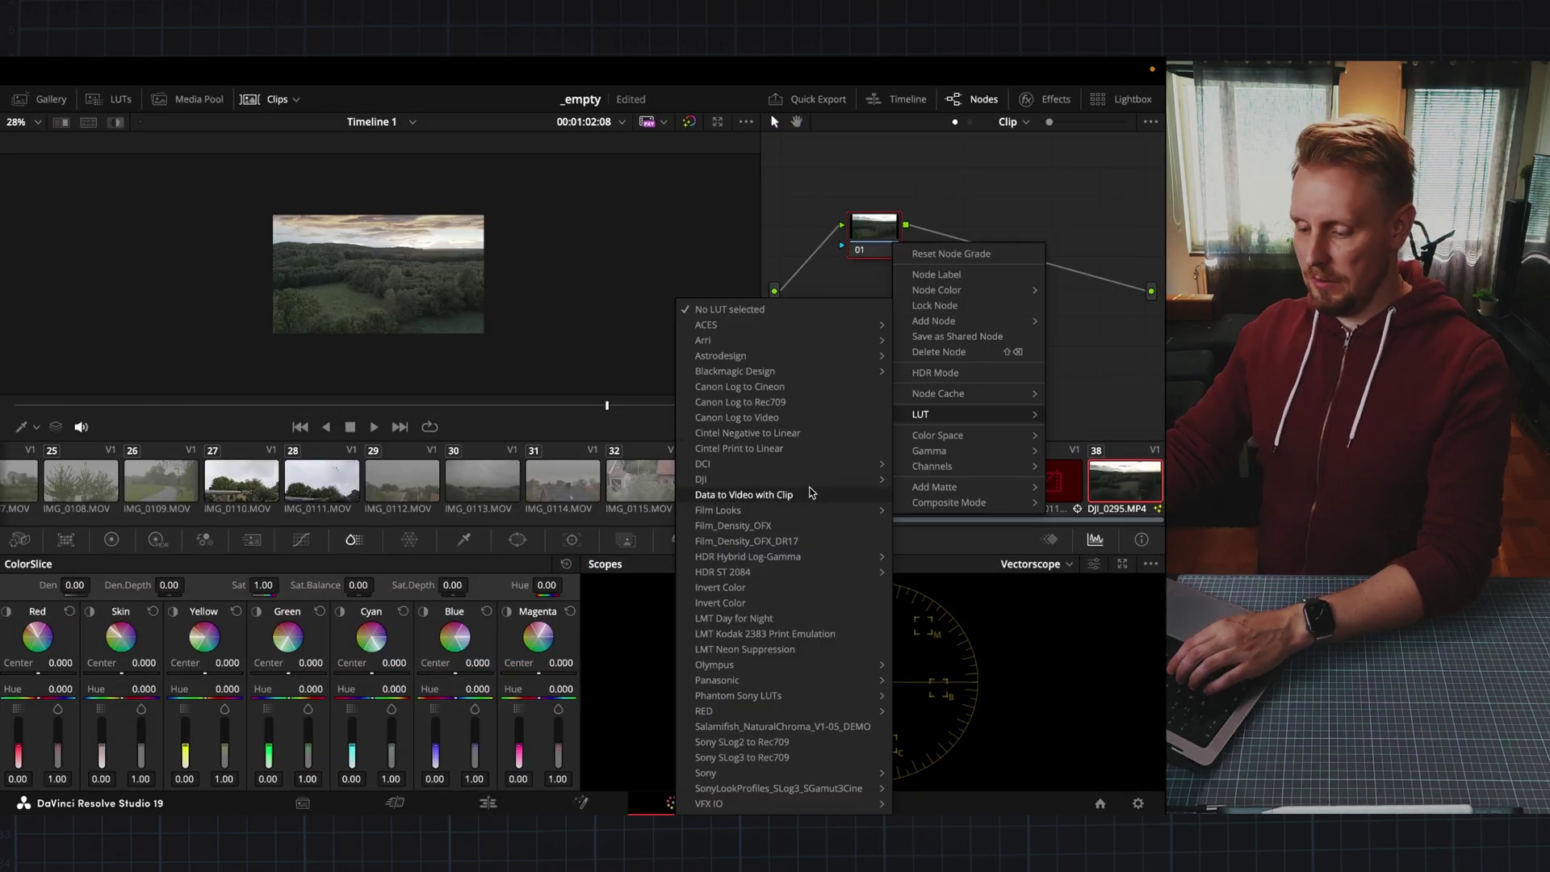
mouse_move(800, 479)
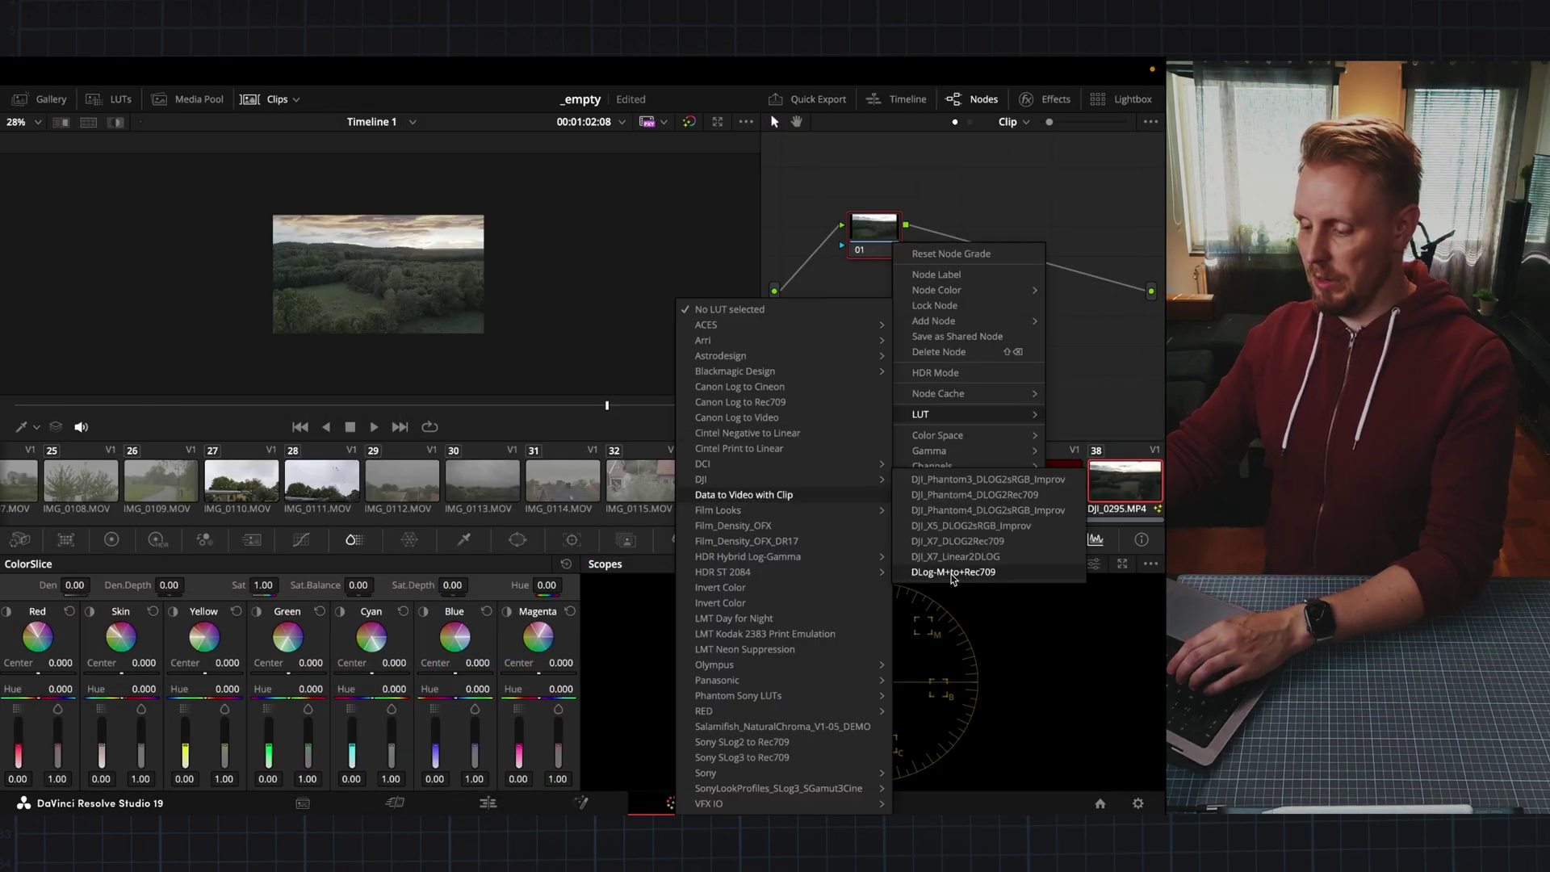
left_click(955, 573)
- Add a serial node after the LUT node and pull down the shadows slightly with a custom curve
key("alt+s")
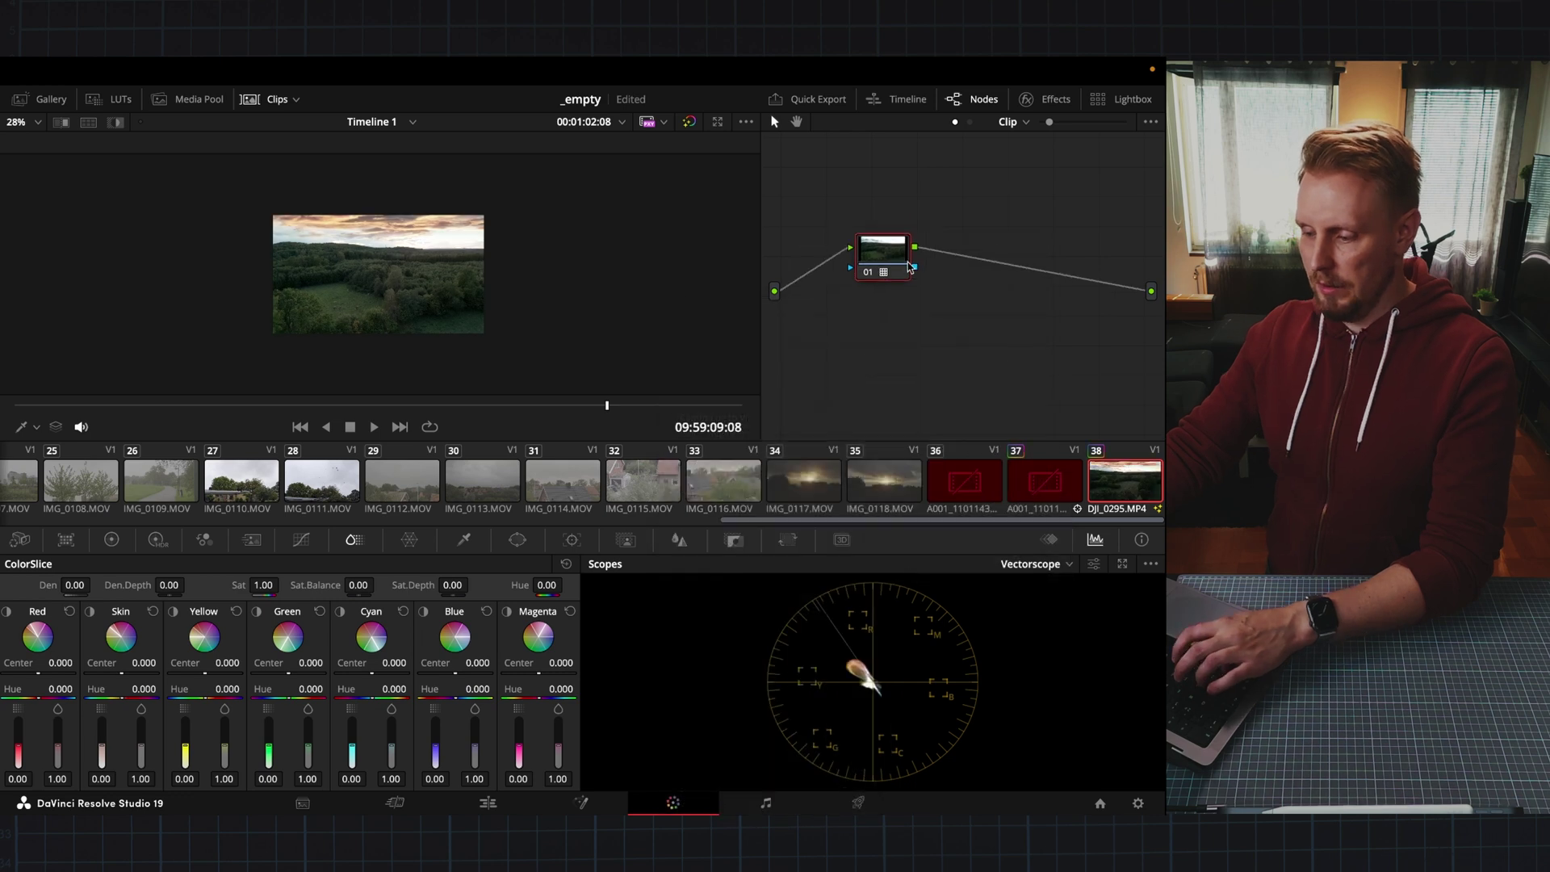
left_click(301, 540)
left_click_drag(81, 739, 81, 748)
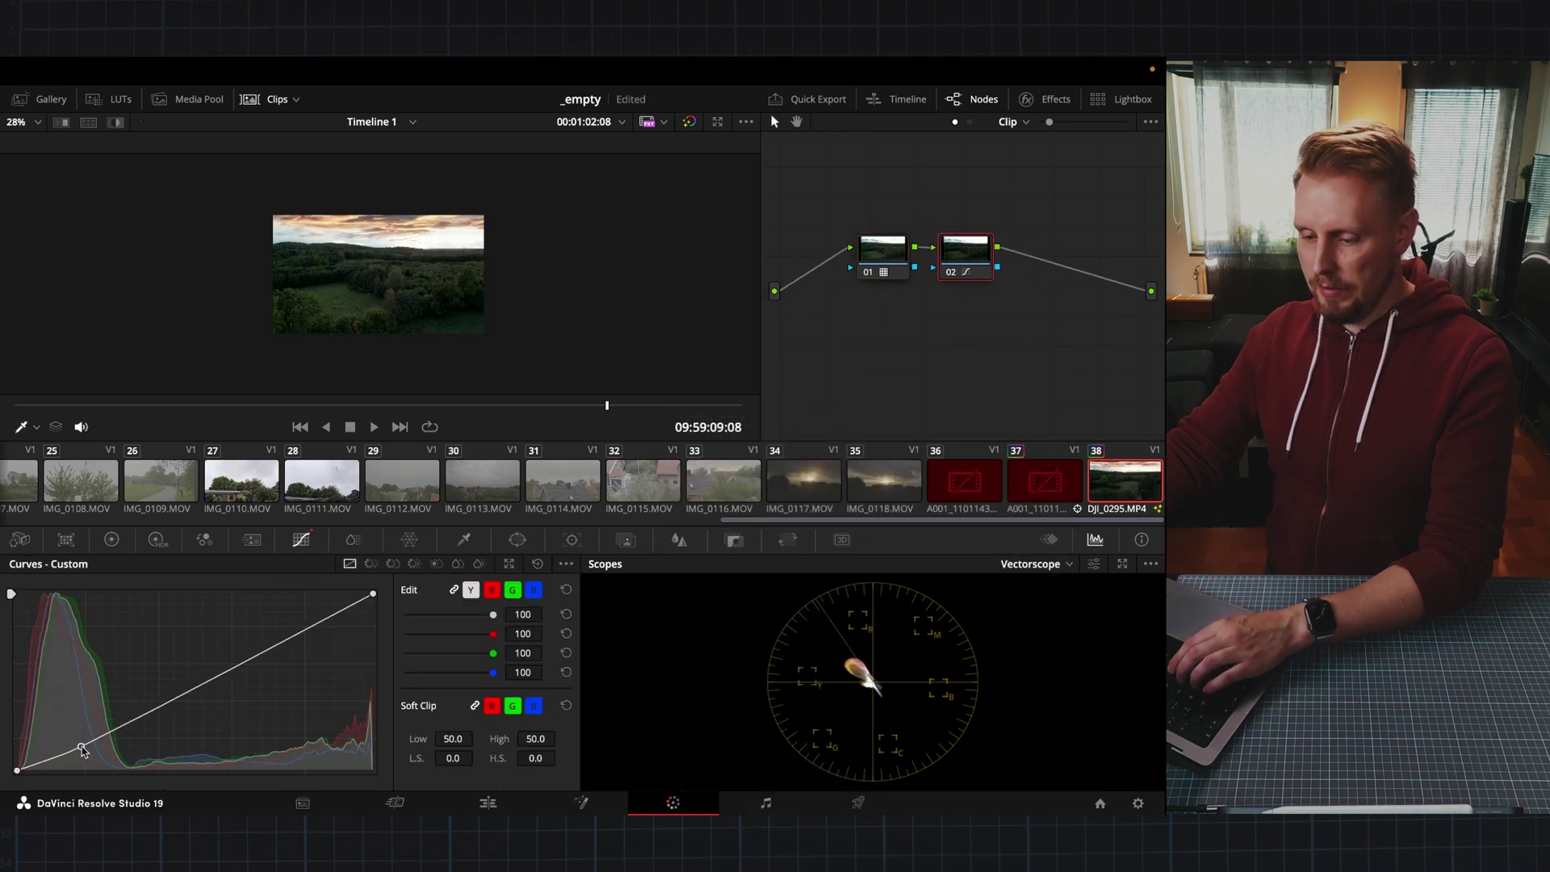